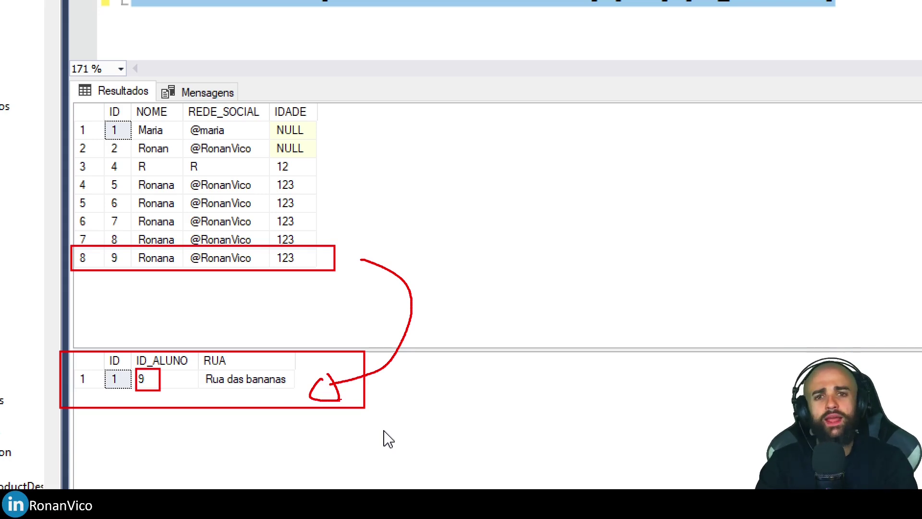
Leave the SSMS query results and return to Power Apps, showing a blank Screen9.
{"action": "key", "text": "Escape"}
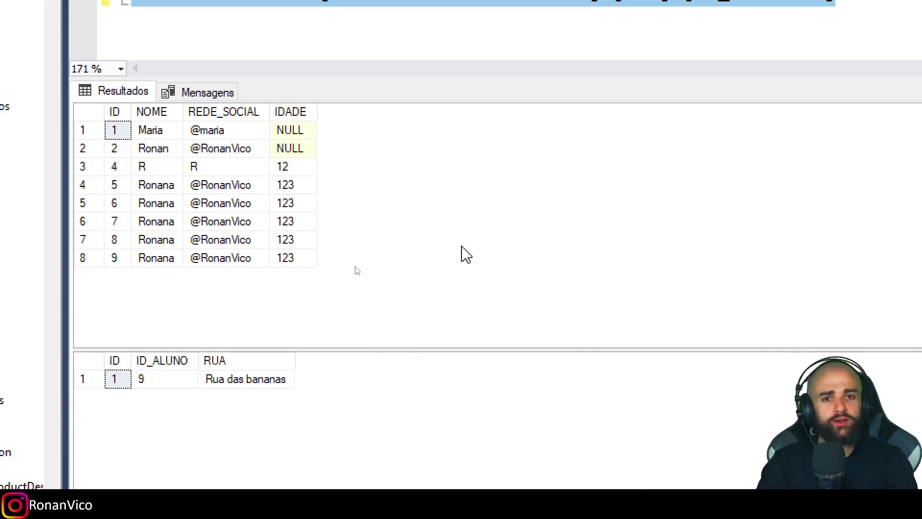
{"action": "key", "text": "Escape"}
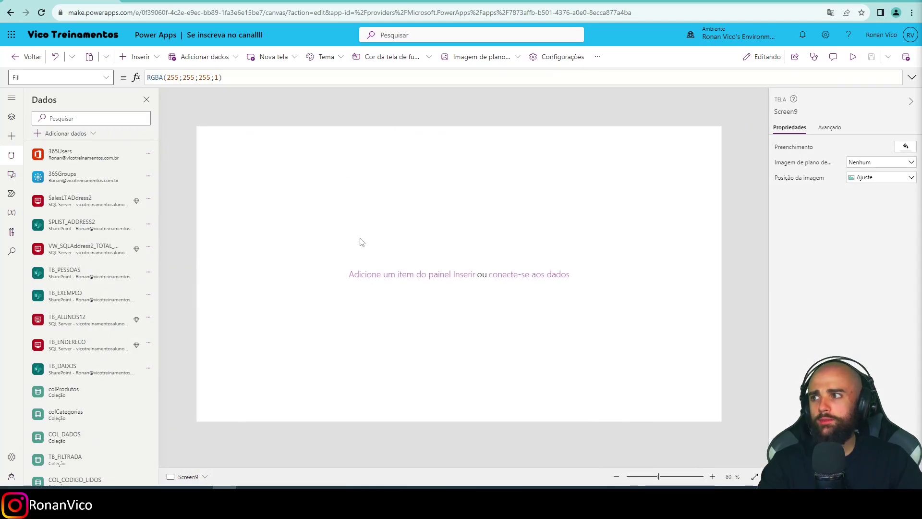
Insert a classic edit form onto Screen9.
{"action": "scroll", "coordinate": [340, 227], "scroll_direction": "up", "scroll_amount": 1}
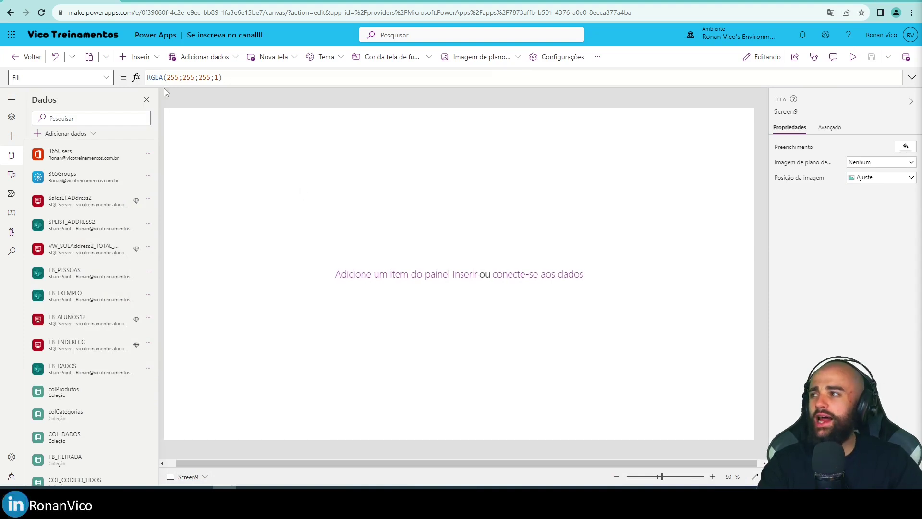
{"action": "left_click", "coordinate": [138, 57]}
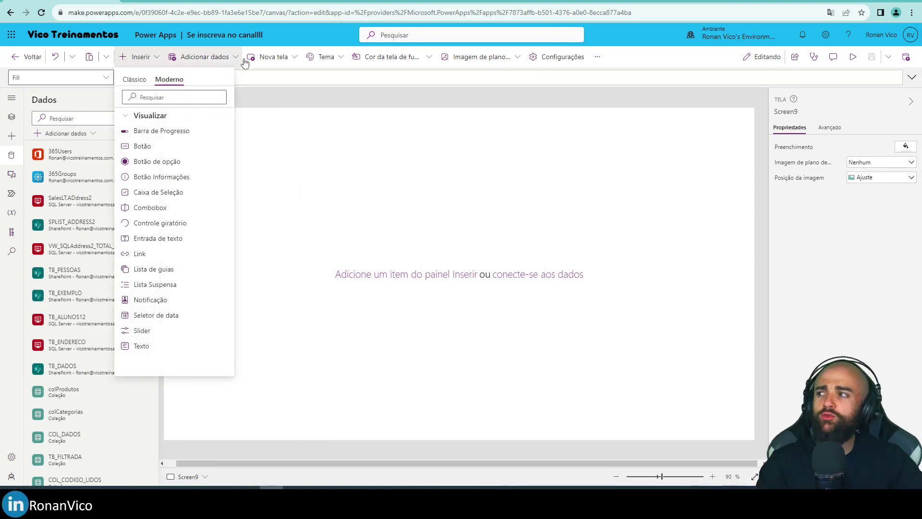
{"action": "left_click", "coordinate": [139, 57]}
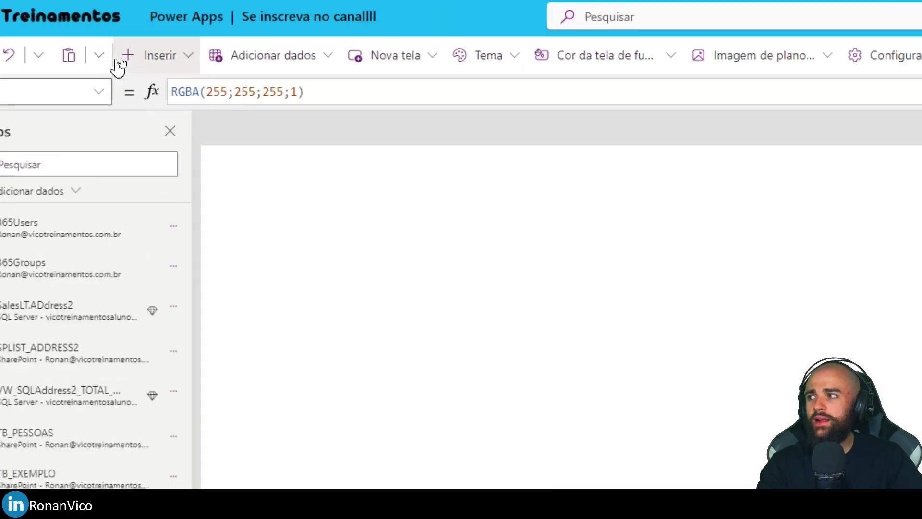
{"action": "left_click", "coordinate": [153, 57]}
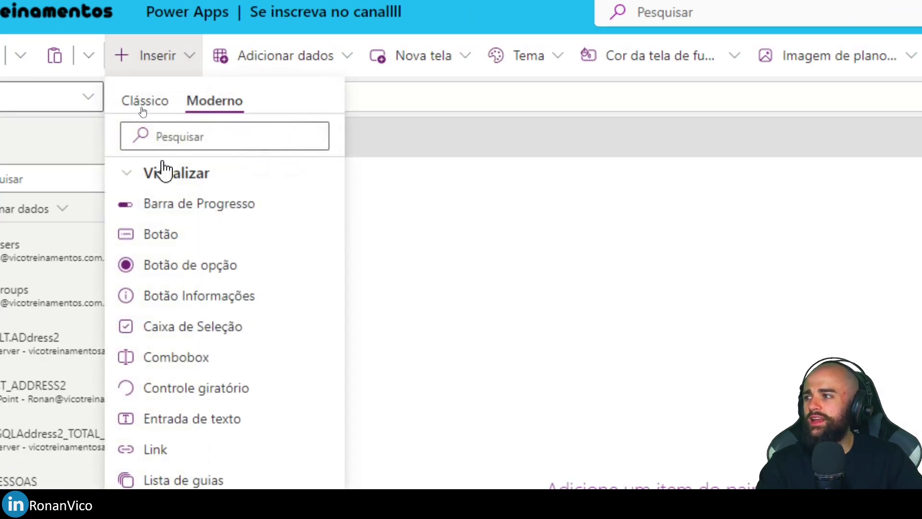
{"action": "left_click", "coordinate": [142, 111]}
{"action": "type", "text": "form"}
{"action": "left_click", "coordinate": [229, 192]}
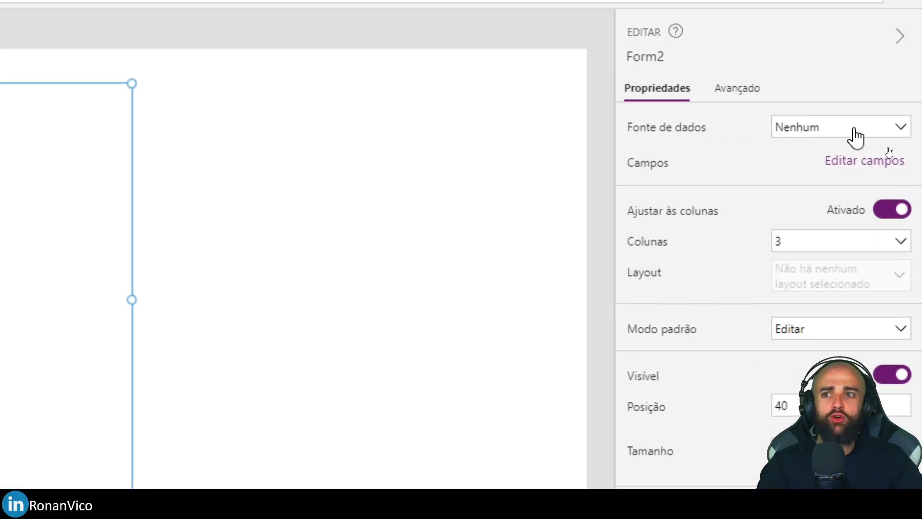
Set the form's data source to TB_ALUNOS12.
{"action": "left_click", "coordinate": [884, 148]}
{"action": "type", "text": "T"}
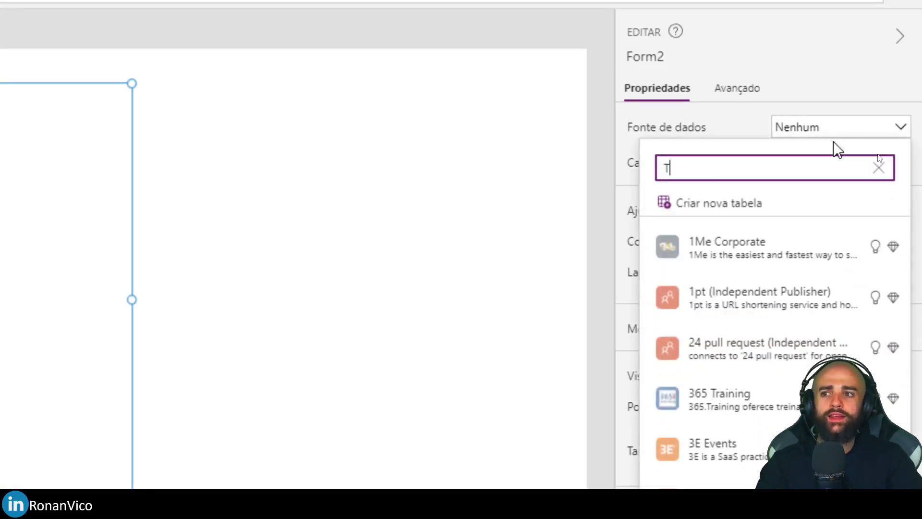
{"action": "type", "text": "B_AL"}
{"action": "left_click", "coordinate": [785, 247]}
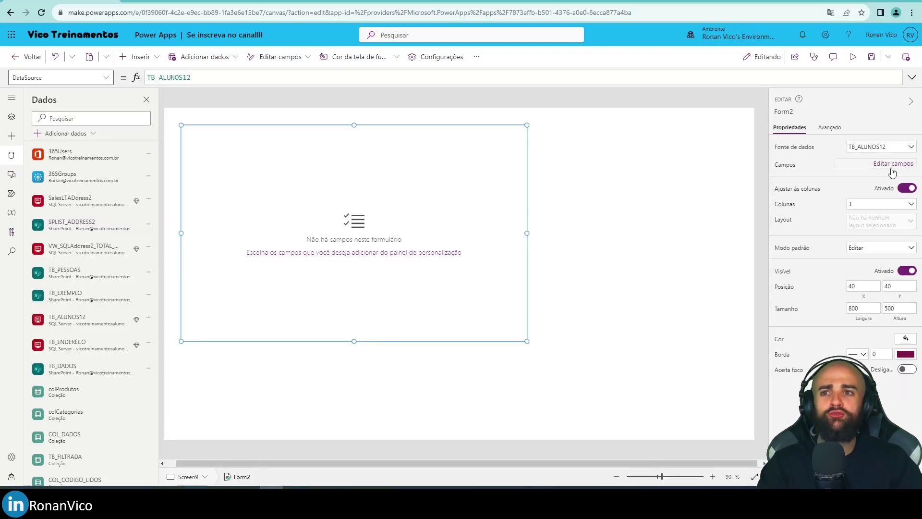
Add the NOME, ID, IDADE and REDE_SOCIAL fields to the form.
{"action": "left_click", "coordinate": [892, 166]}
{"action": "left_click", "coordinate": [637, 124]}
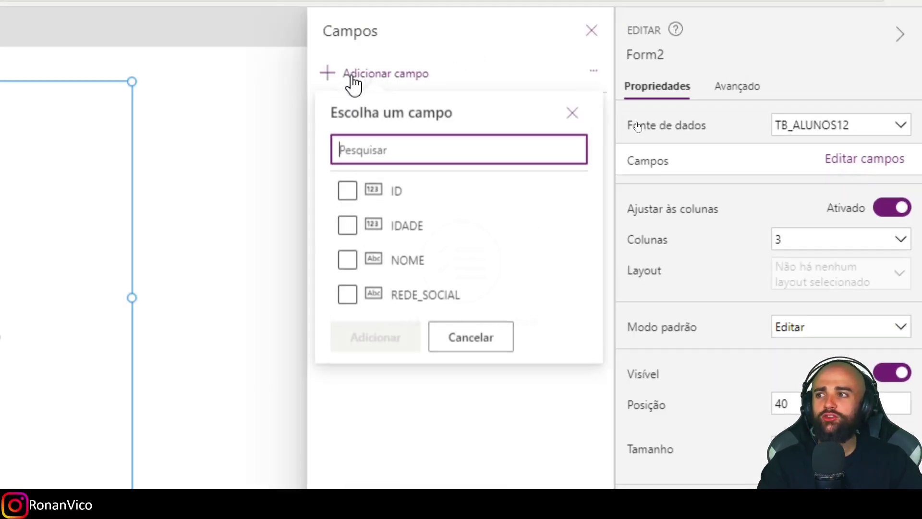
{"action": "left_click", "coordinate": [379, 233]}
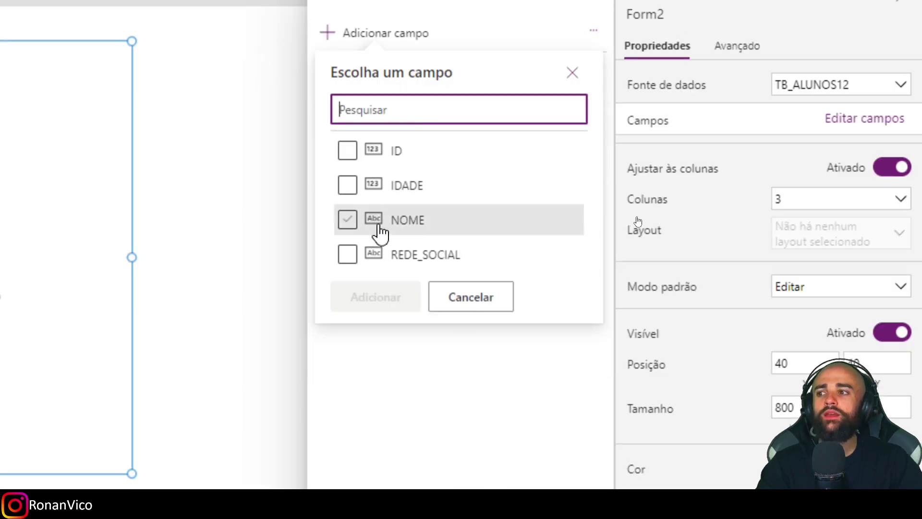
{"action": "left_click", "coordinate": [382, 152]}
{"action": "left_click", "coordinate": [384, 186]}
{"action": "left_click", "coordinate": [385, 220]}
{"action": "left_click", "coordinate": [384, 255]}
{"action": "left_click", "coordinate": [383, 295]}
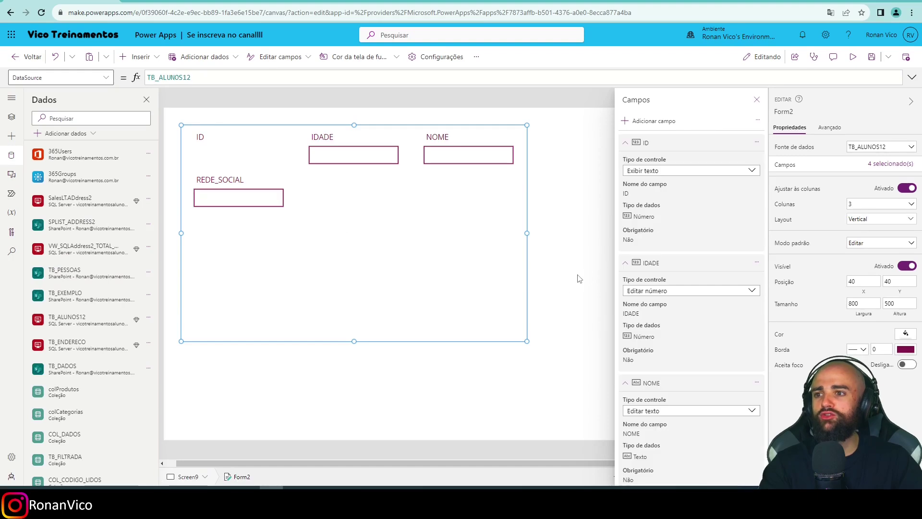
{"action": "left_click", "coordinate": [582, 264]}
Resize the form to 901 by 226, shorter and wider.
{"action": "left_click", "coordinate": [409, 251]}
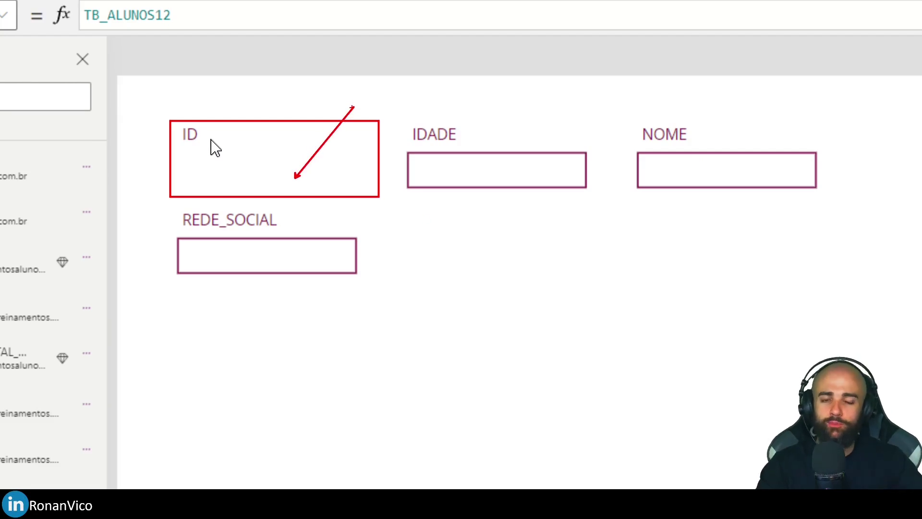
{"action": "key", "text": "Escape"}
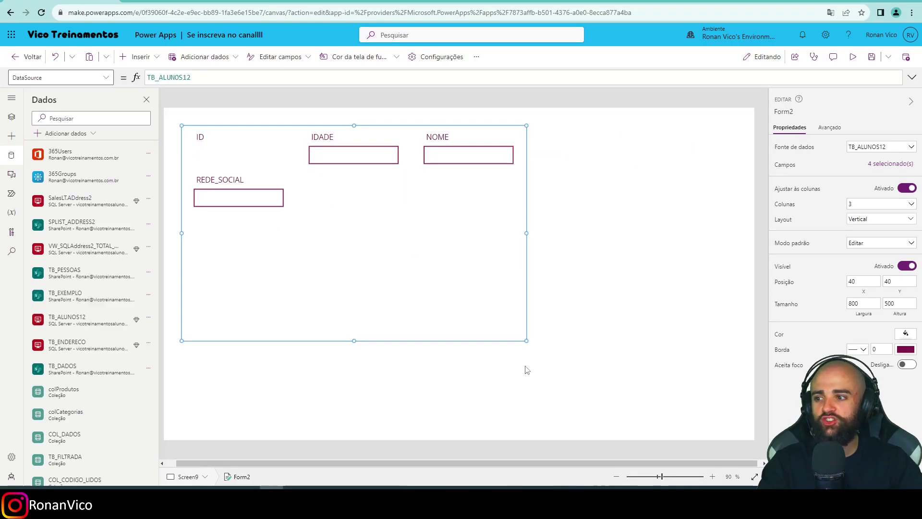
{"action": "left_click_drag", "start_coordinate": [526, 341], "coordinate": [553, 222]}
{"action": "left_click_drag", "start_coordinate": [553, 181], "coordinate": [570, 182]}
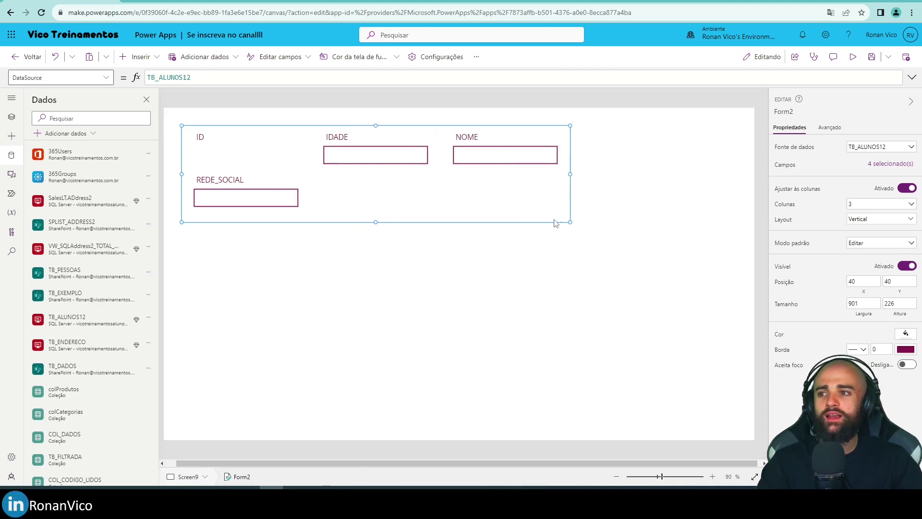
{"action": "left_click", "coordinate": [509, 239]}
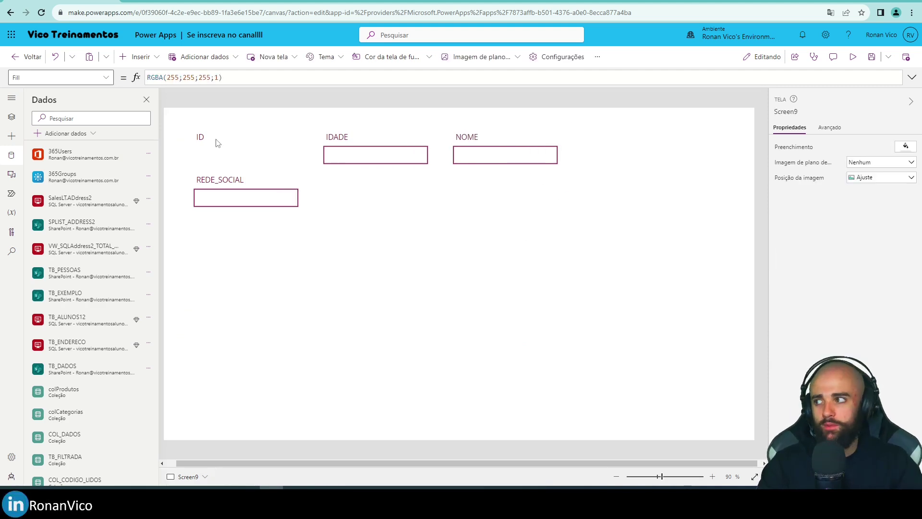
Place a widened INICIAR REGISTRO button at top right and begin its OnSelect with NewForm(.
{"action": "left_click", "coordinate": [138, 56]}
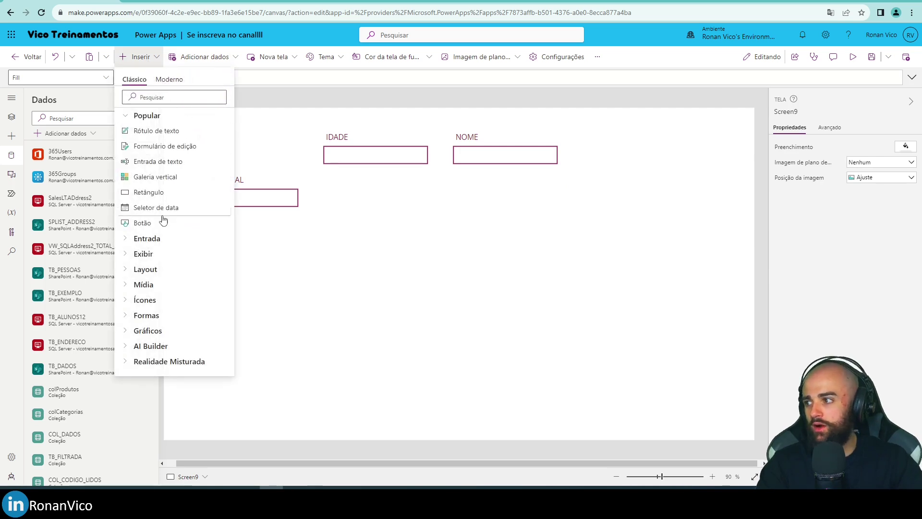
{"action": "left_click_drag", "start_coordinate": [142, 223], "coordinate": [640, 133]}
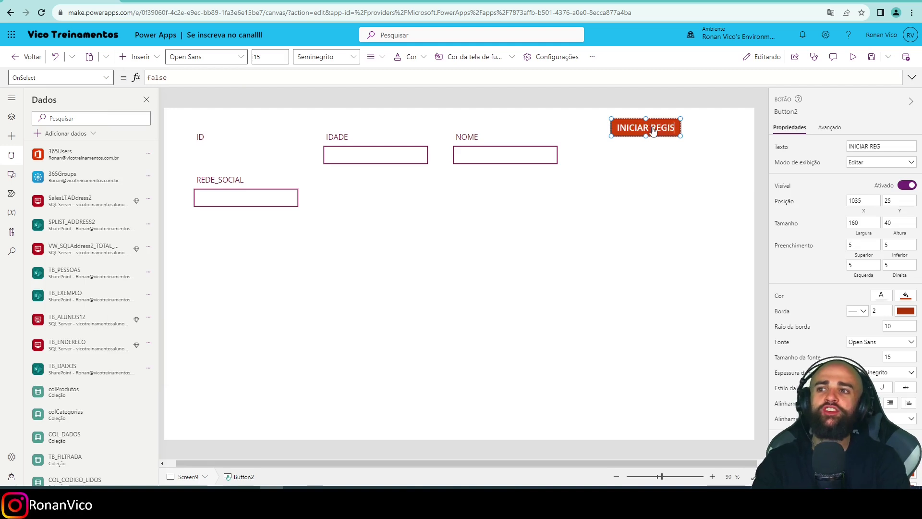
{"action": "left_click_drag", "start_coordinate": [679, 135], "coordinate": [720, 135]}
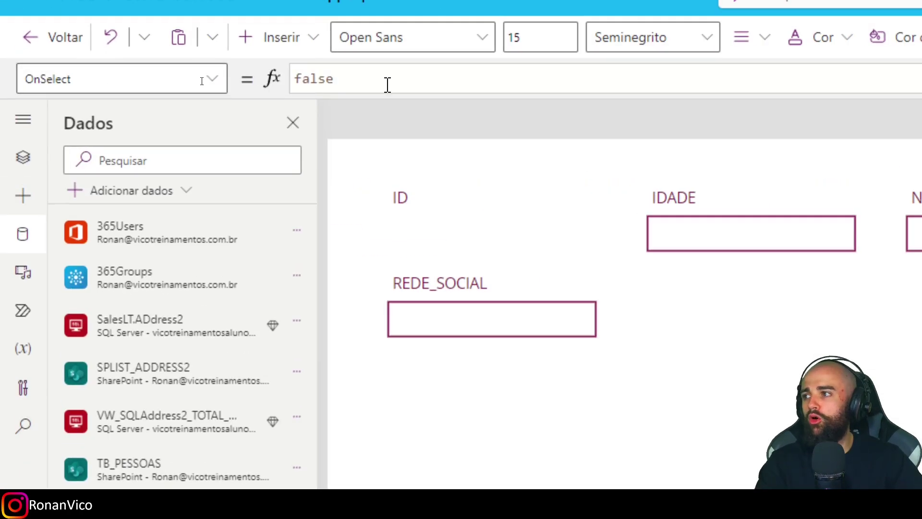
{"action": "double_click", "coordinate": [388, 85]}
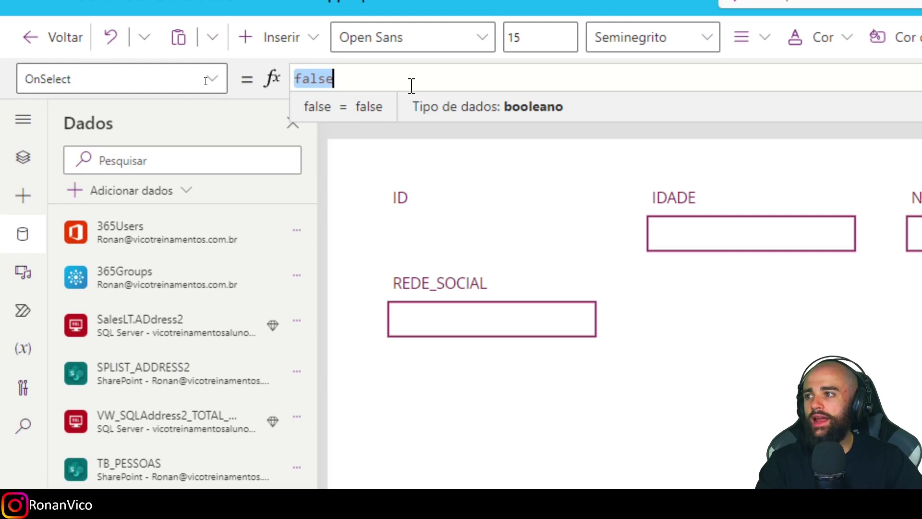
{"action": "type", "text": "NewForm("}
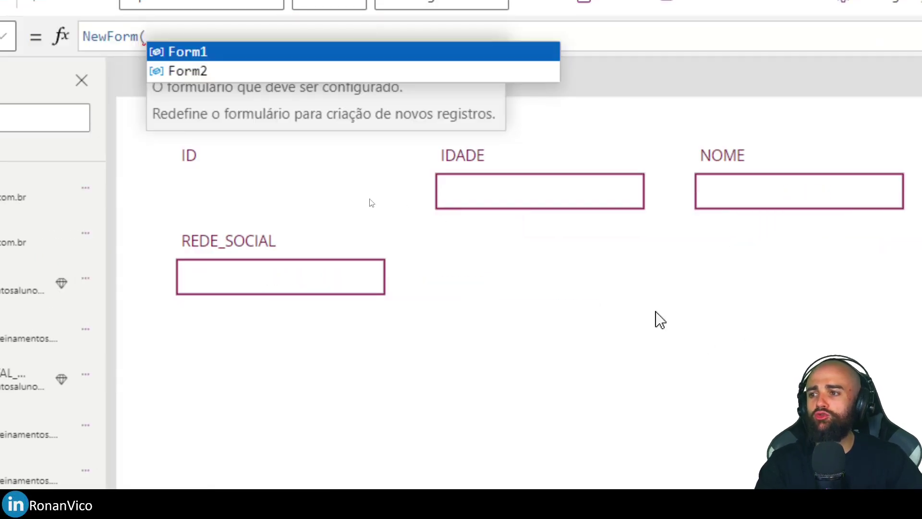
Rename the form to formAluno and complete the button's OnSelect as NewForm(formAluno).
{"action": "left_click", "coordinate": [660, 319]}
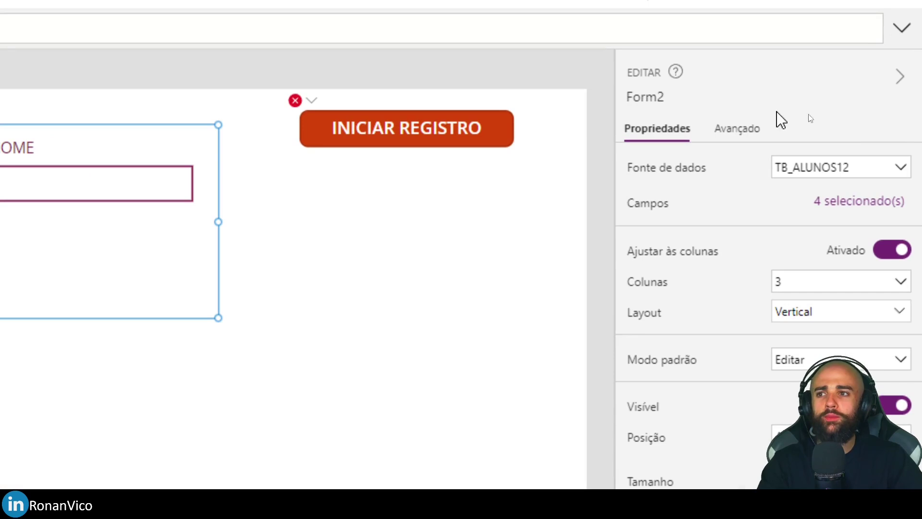
{"action": "left_click", "coordinate": [791, 112]}
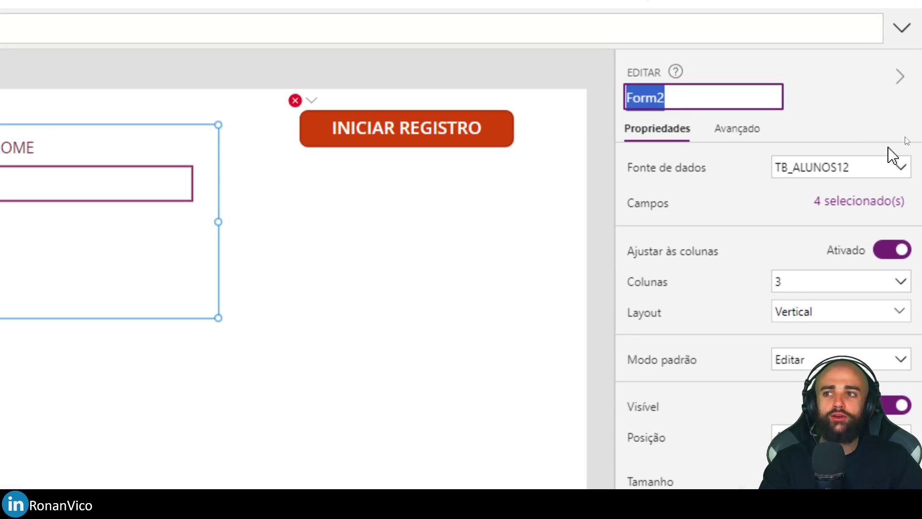
{"action": "type", "text": "fo"}
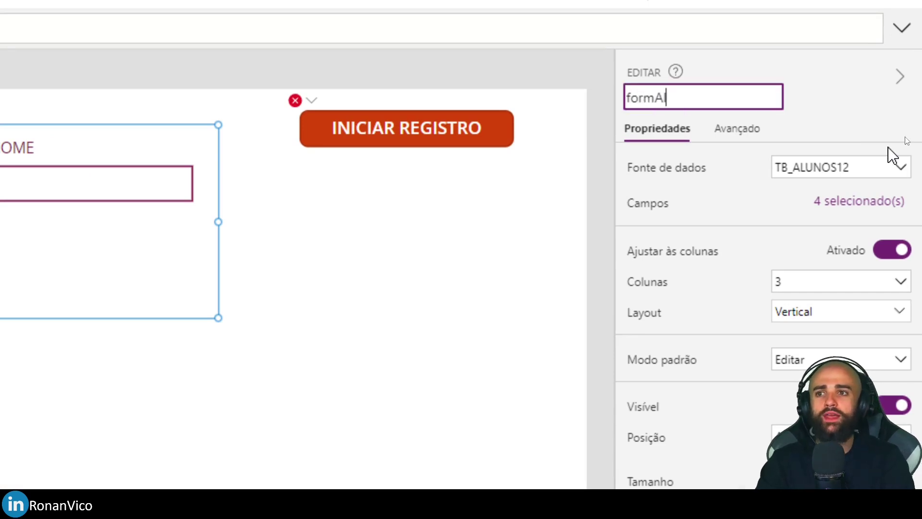
{"action": "key", "text": "Return"}
{"action": "left_click", "coordinate": [422, 152]}
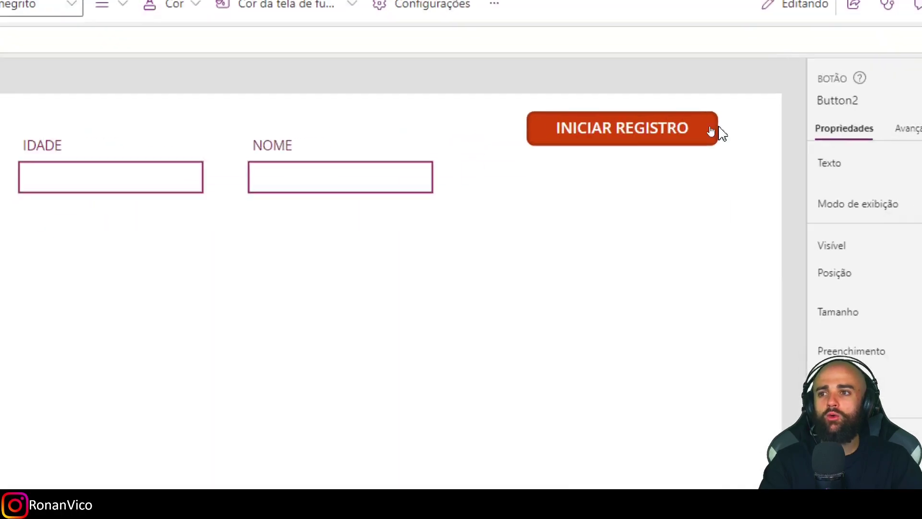
{"action": "left_click", "coordinate": [711, 130]}
{"action": "type", "text": "NewForm("}
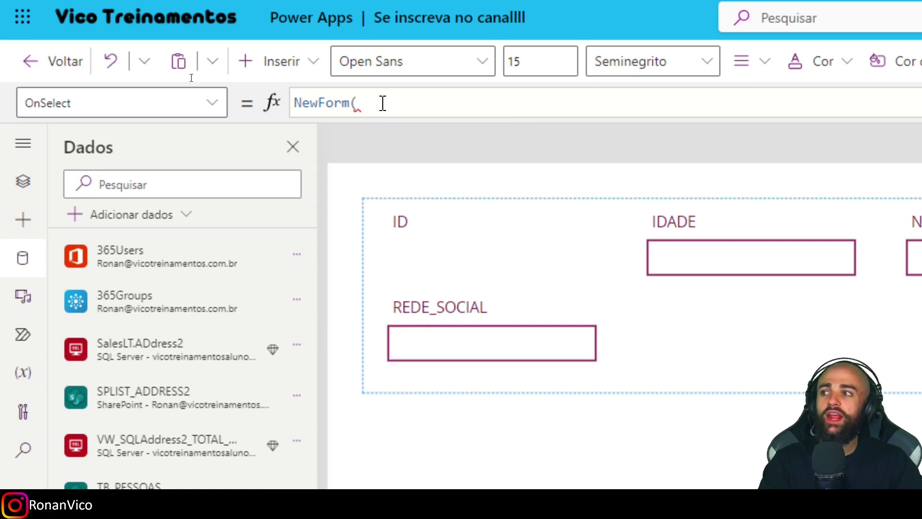
{"action": "type", "text": "fo"}
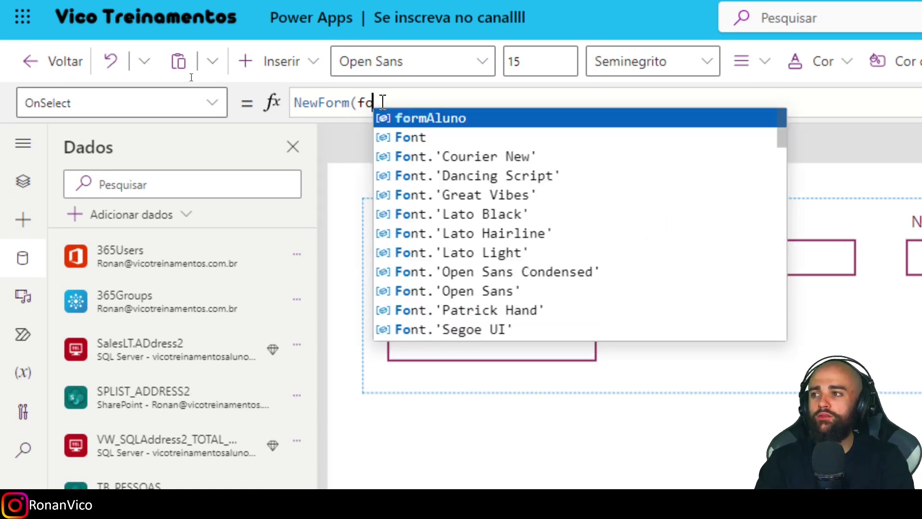
{"action": "type", "text": "rmAluno)"}
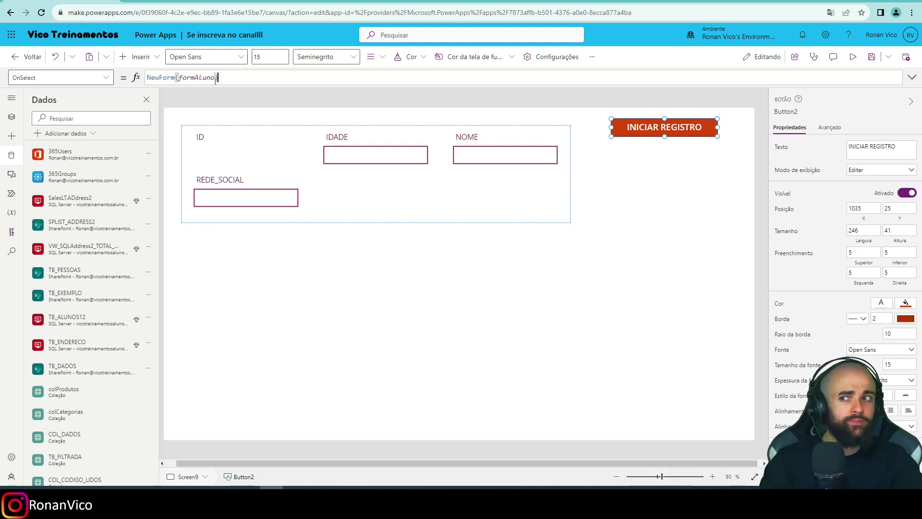
Duplicate the INICIAR REGISTRO button below the original and label the copy SALVAR REGISTRO.
{"action": "left_click", "coordinate": [646, 161]}
{"action": "left_click", "coordinate": [655, 128]}
{"action": "key", "text": "ctrl+c"}
{"action": "key", "text": "ctrl+v"}
{"action": "left_click_drag", "start_coordinate": [654, 144], "coordinate": [651, 153]}
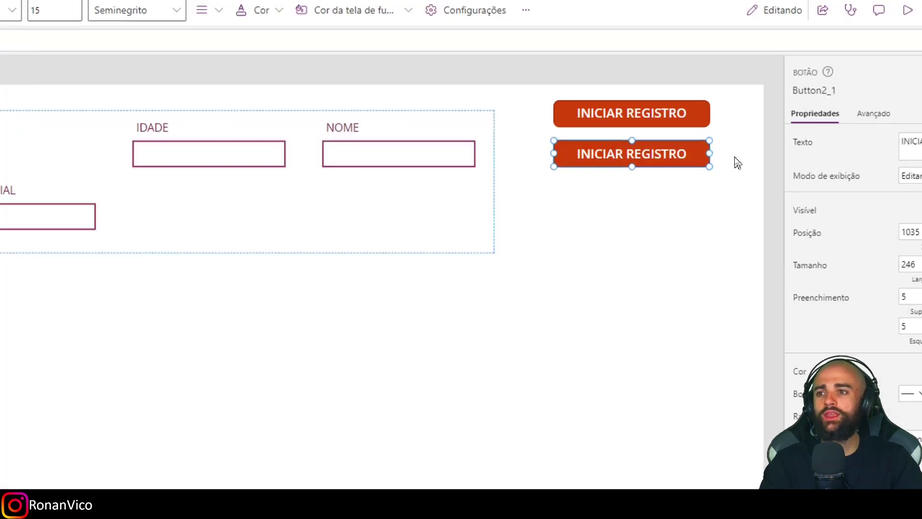
{"action": "double_click", "coordinate": [634, 156]}
{"action": "type", "text": "SALVAR REGISTRO"}
{"action": "left_click", "coordinate": [686, 207]}
{"action": "left_click", "coordinate": [678, 161]}
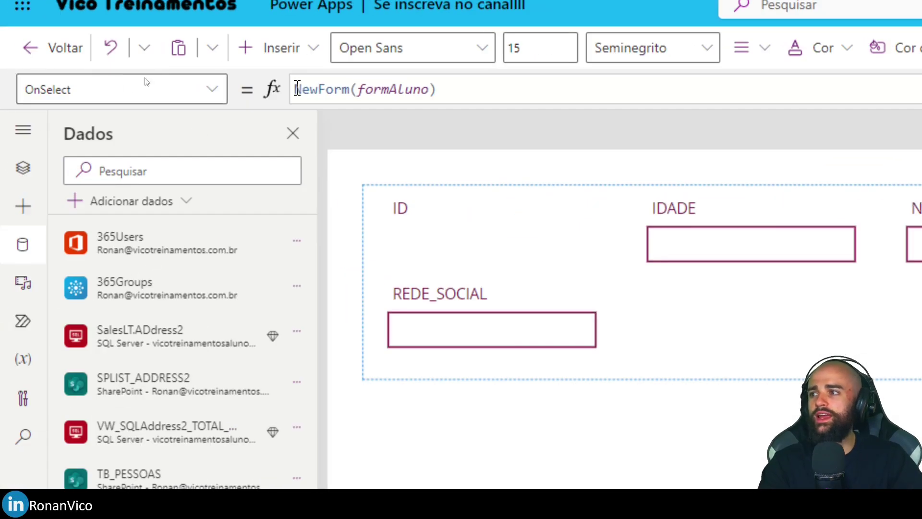
Replace SALVAR REGISTRO's OnSelect formula with SubmitForm(formAluno).
{"action": "double_click", "coordinate": [159, 77]}
{"action": "left_click", "coordinate": [217, 78]}
{"action": "left_click_drag", "start_coordinate": [431, 89], "coordinate": [292, 91]}
{"action": "type", "text": "Submit"}
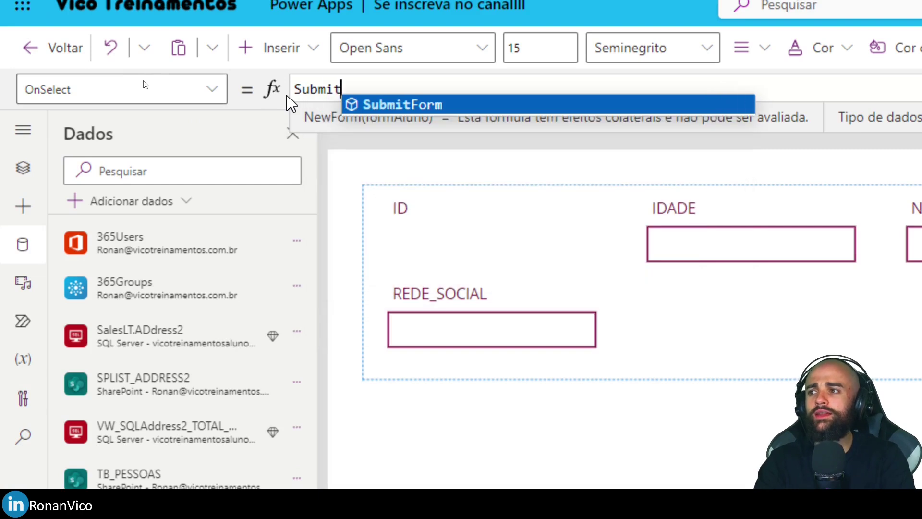
{"action": "type", "text": "Form("}
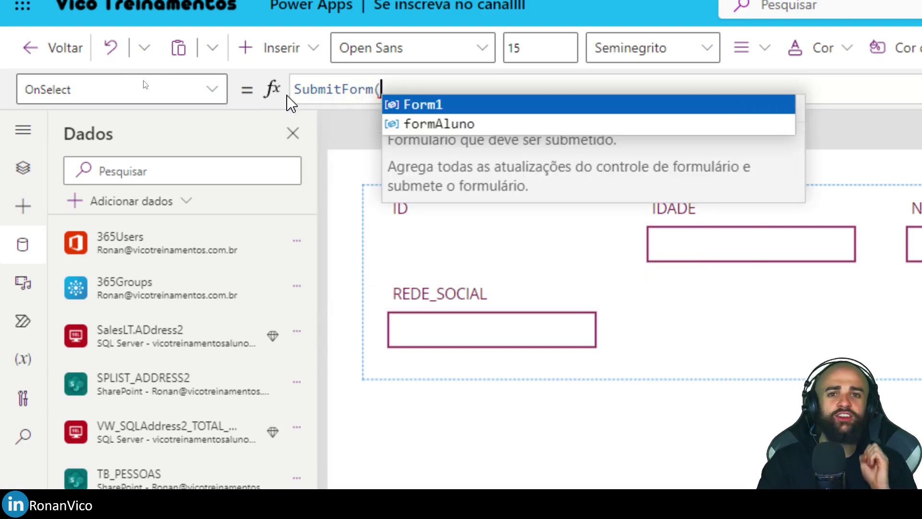
{"action": "type", "text": "formAlun"}
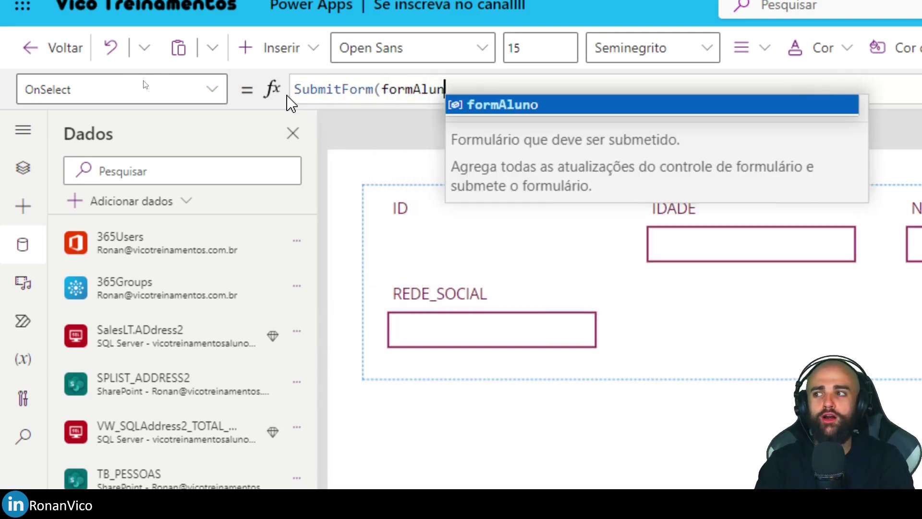
{"action": "type", "text": "o)"}
Verify both buttons' formulas, then run the app in preview with F5.
{"action": "left_click", "coordinate": [680, 134]}
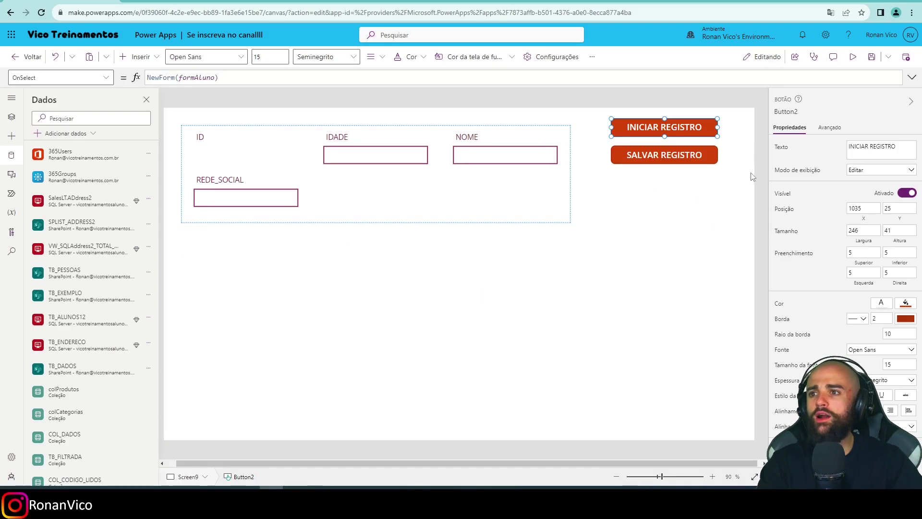
{"action": "left_click", "coordinate": [656, 157]}
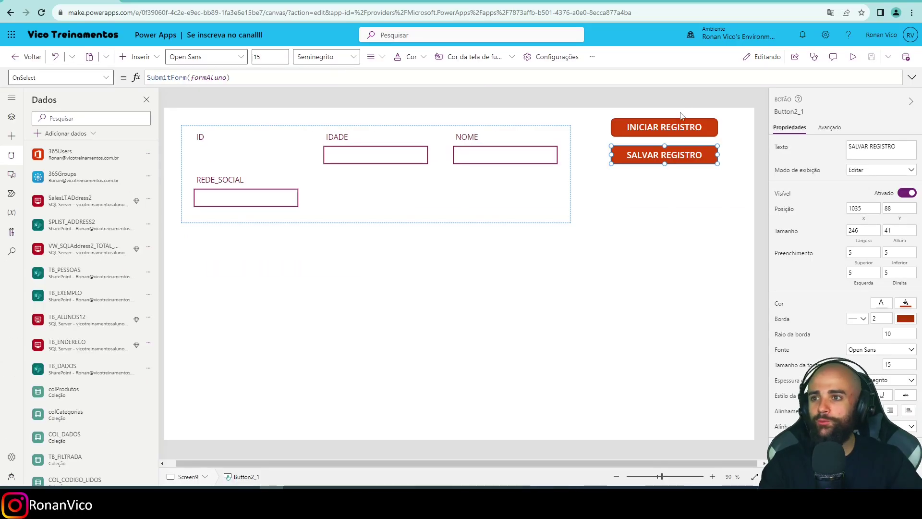
{"action": "left_click", "coordinate": [683, 120]}
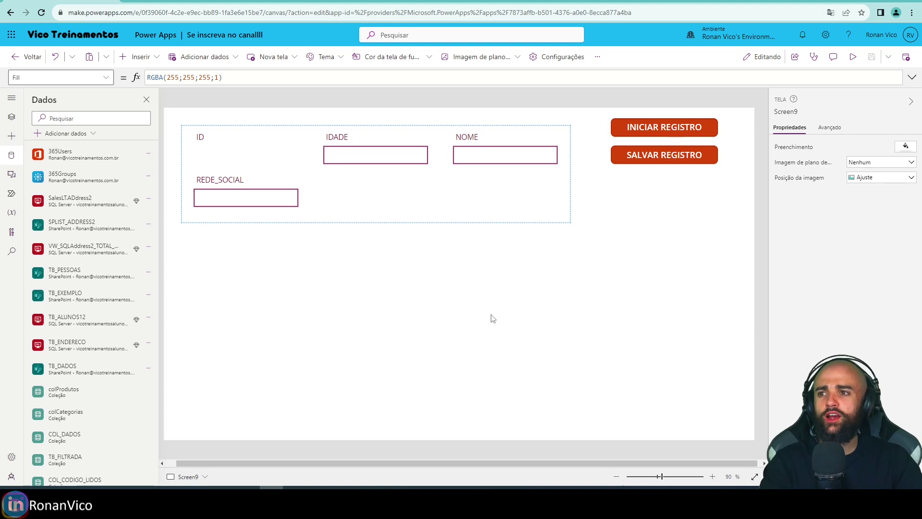
{"action": "key", "text": "F5"}
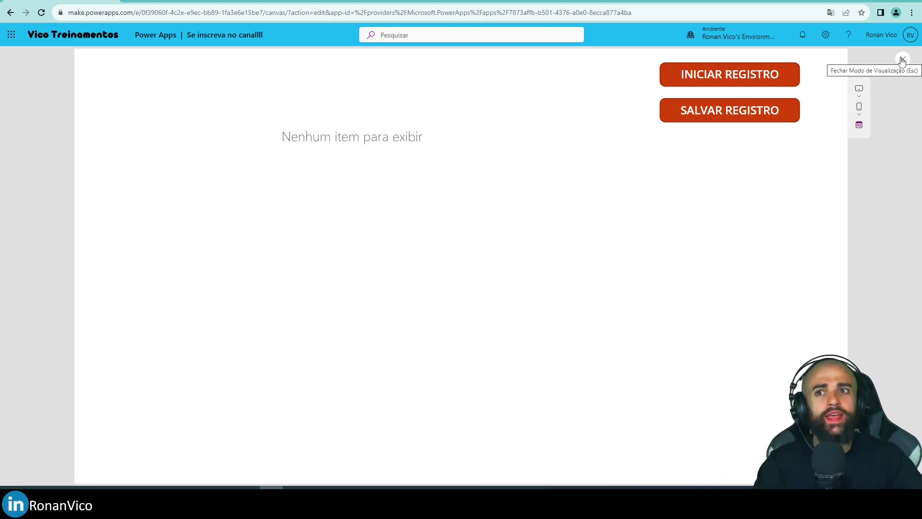
{"action": "left_click", "coordinate": [903, 60]}
{"action": "left_click", "coordinate": [548, 300]}
{"action": "left_click", "coordinate": [305, 208]}
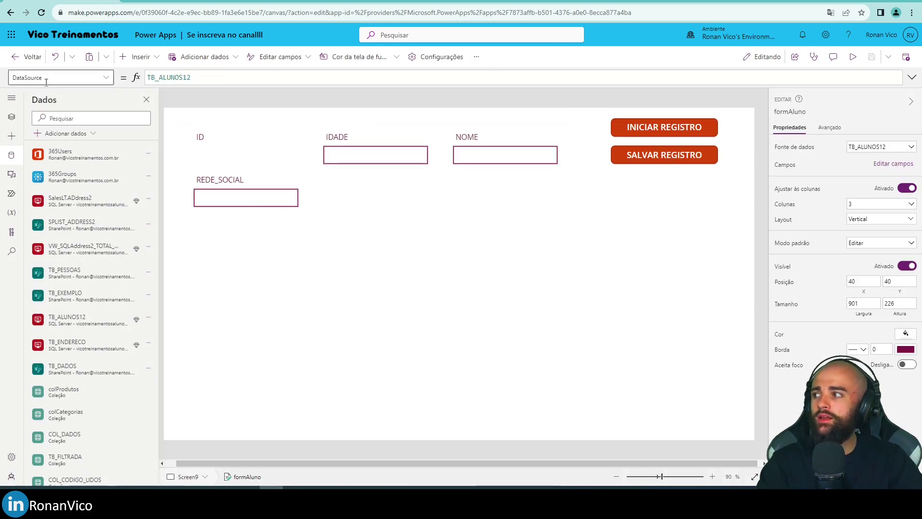
{"action": "left_click", "coordinate": [106, 77]}
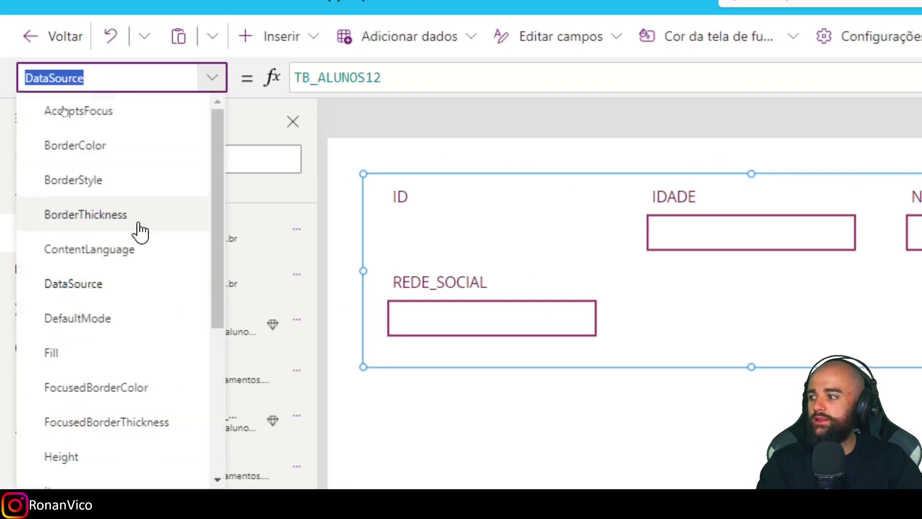
{"action": "type", "text": "Item"}
{"action": "key", "text": "Return"}
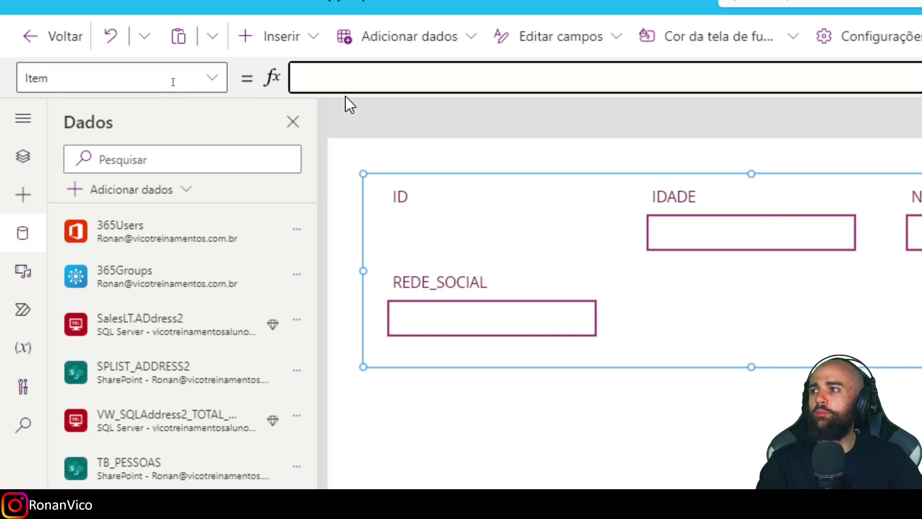
{"action": "left_click", "coordinate": [336, 78]}
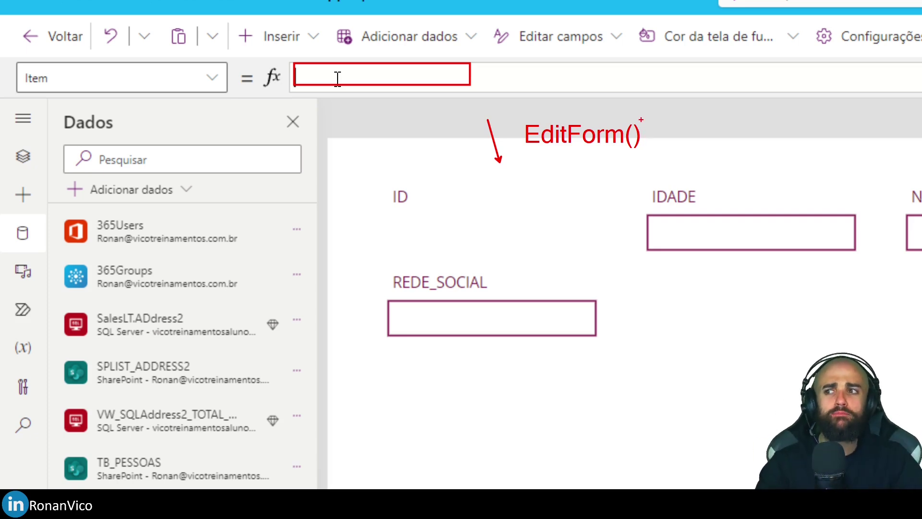
{"action": "key", "text": "F5"}
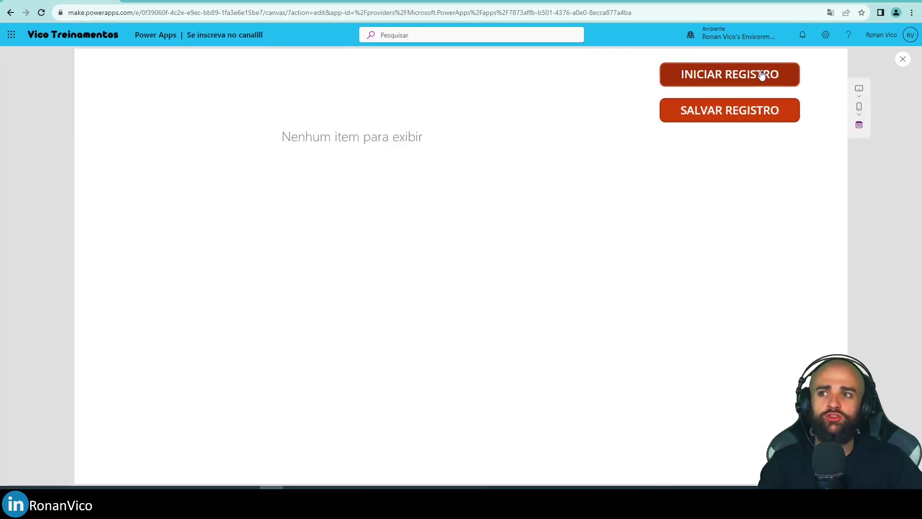
{"action": "left_click", "coordinate": [761, 74]}
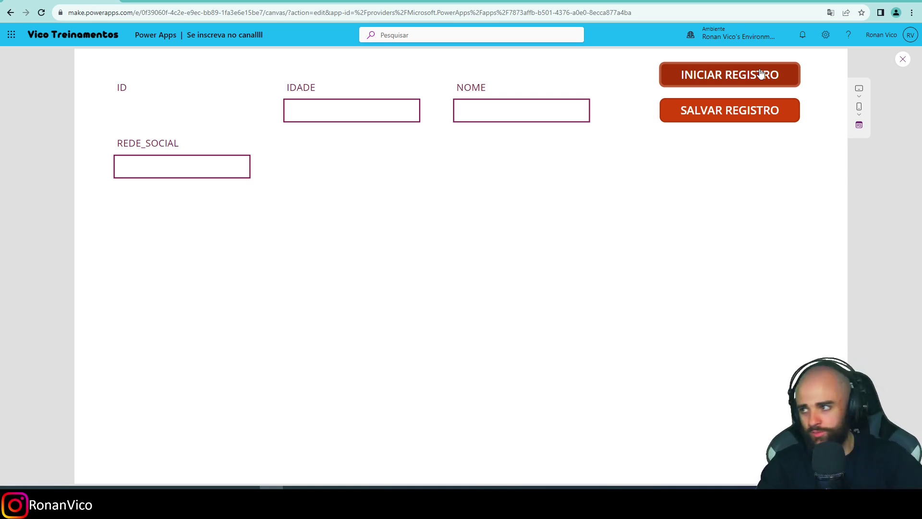
{"action": "left_click", "coordinate": [295, 110]}
{"action": "type", "text": "99"}
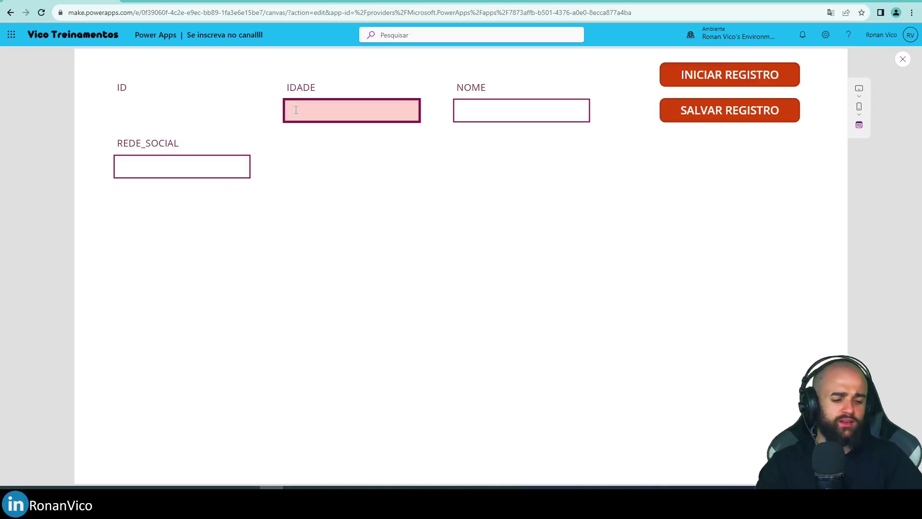
{"action": "left_click", "coordinate": [500, 101]}
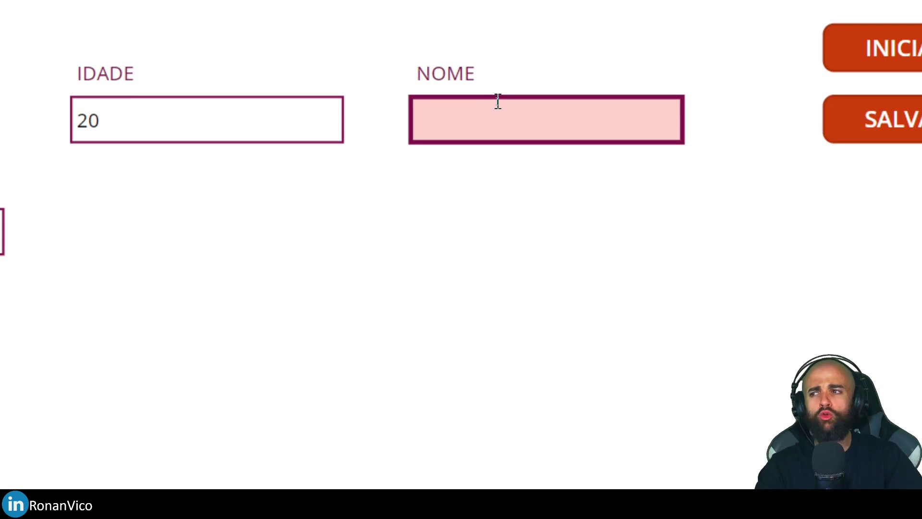
{"action": "type", "text": "BANANA"}
{"action": "left_click", "coordinate": [3, 226]}
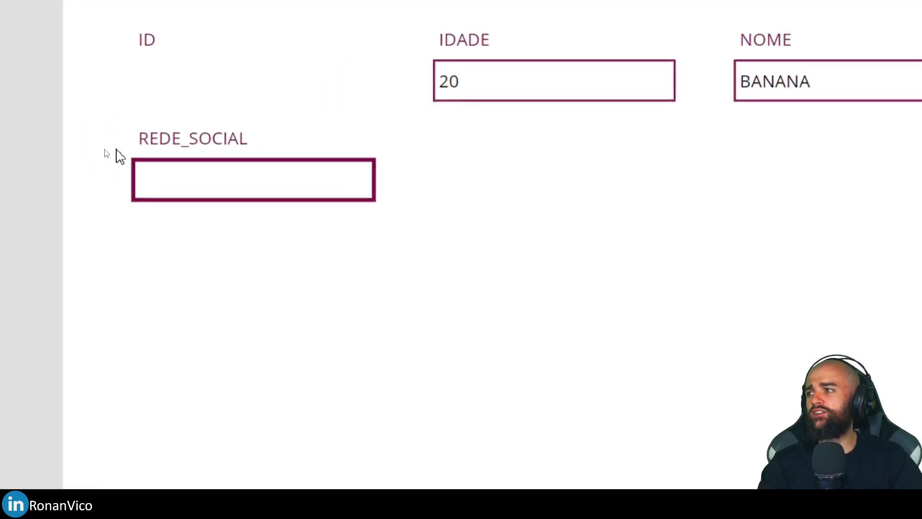
{"action": "type", "text": "@BANANA"}
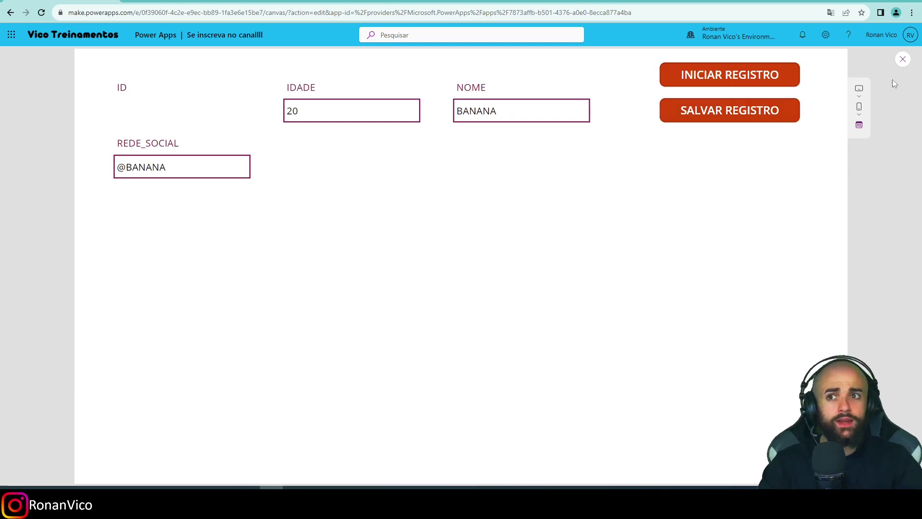
{"action": "key", "text": "Escape"}
{"action": "left_click", "coordinate": [549, 302]}
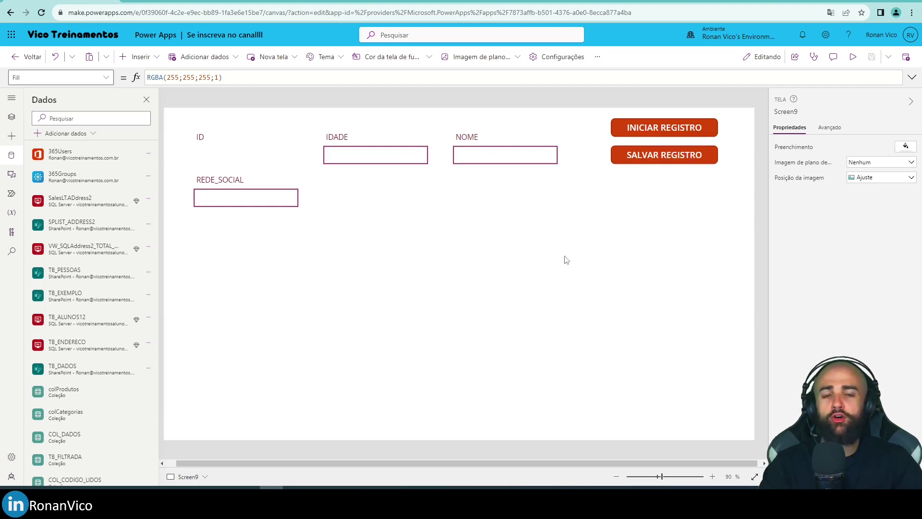
Rerun the TB_ALUNOS12 query in SSMS to confirm row 10 BANANA, then return to Power Apps.
{"action": "key", "text": "alt+Tab"}
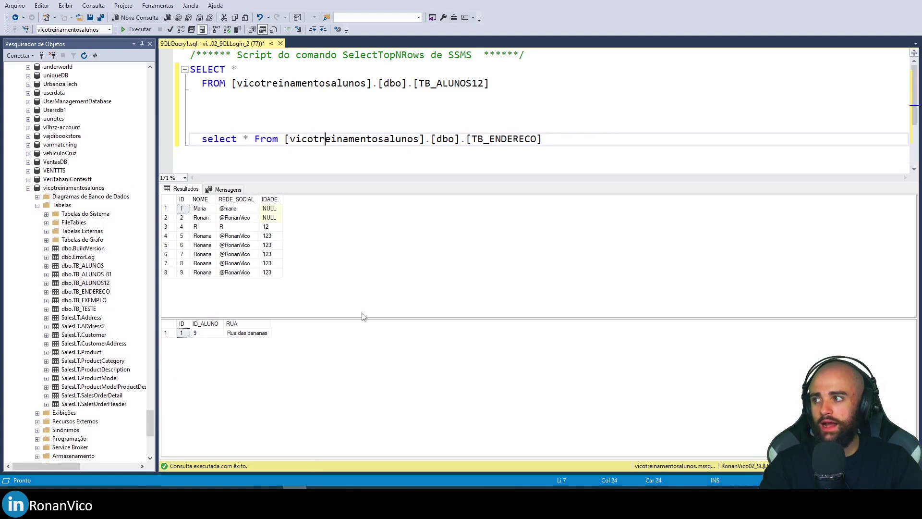
{"action": "left_click_drag", "start_coordinate": [289, 107], "coordinate": [189, 69]}
{"action": "key", "text": "F5"}
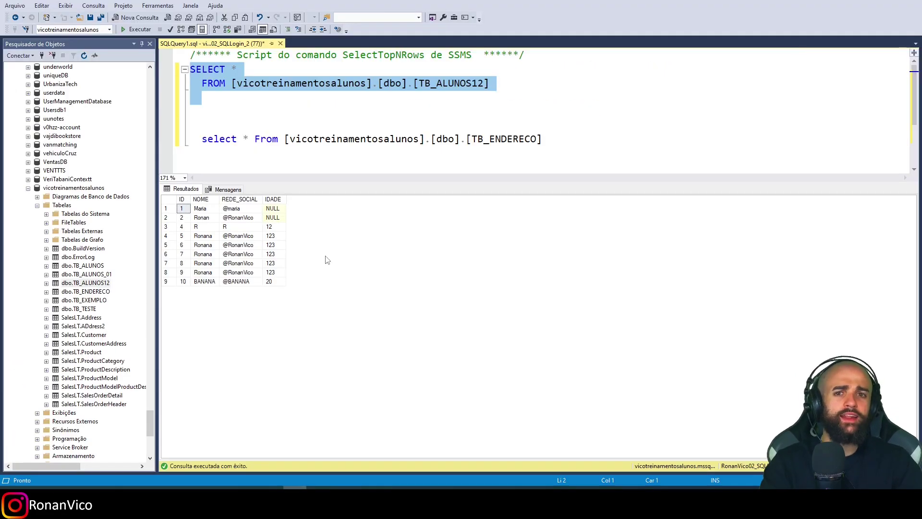
{"action": "key", "text": "alt+Tab"}
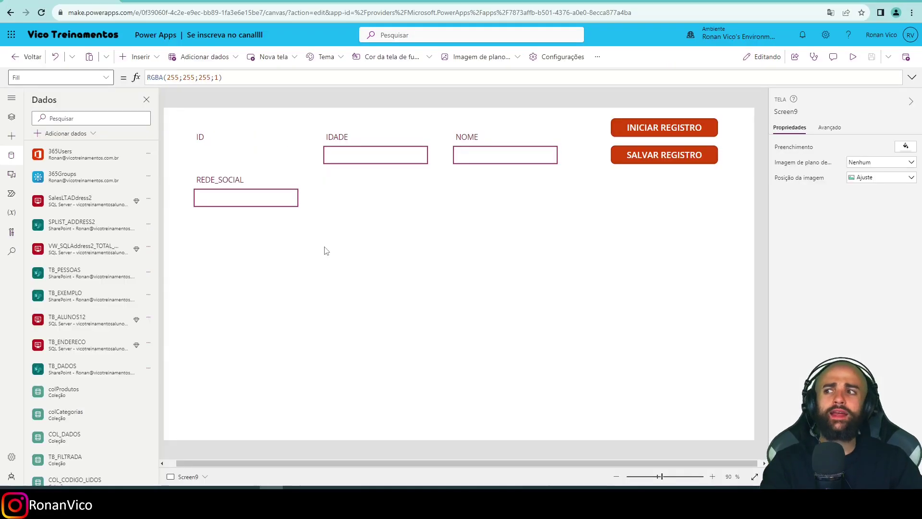
Close the Dados panel, select formAluno, and choose its OnSuccess property in the property list.
{"action": "left_click", "coordinate": [146, 100]}
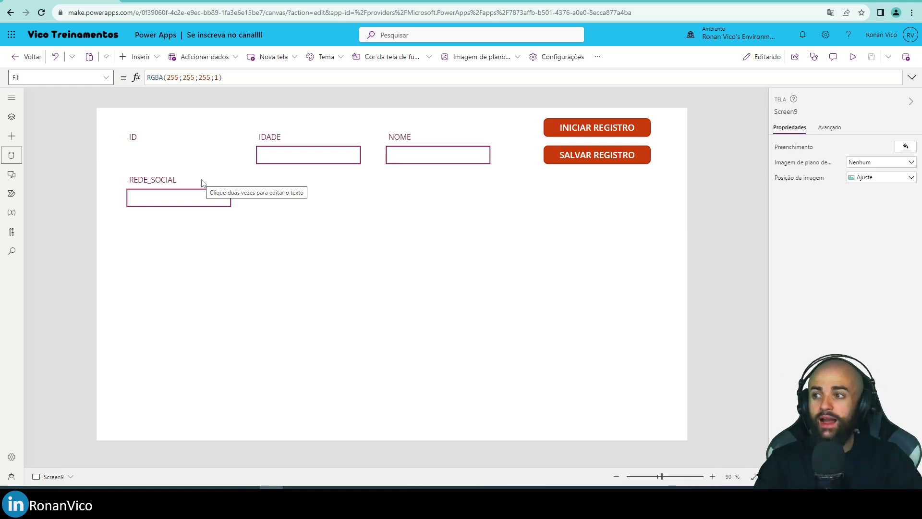
{"action": "left_click", "coordinate": [202, 182]}
{"action": "left_click", "coordinate": [116, 159]}
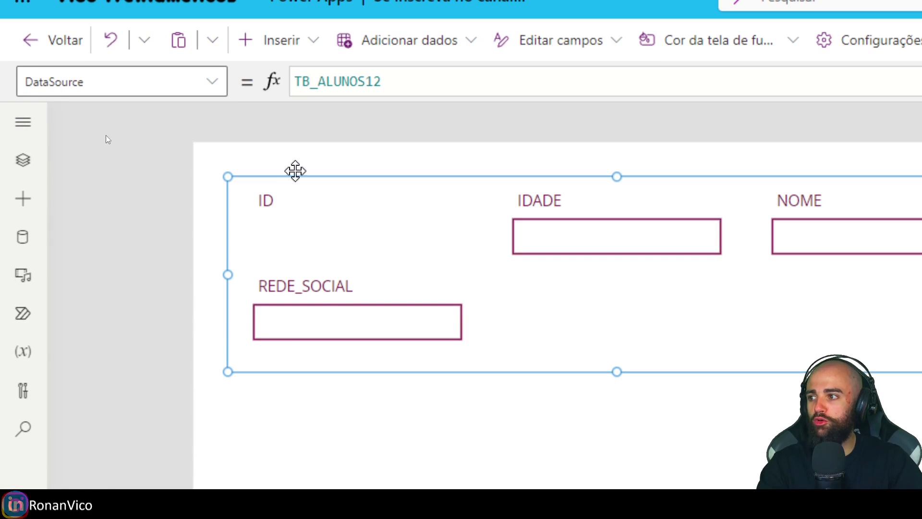
{"action": "left_click", "coordinate": [212, 83]}
{"action": "mouse_move", "coordinate": [220, 131]}
{"action": "left_mouse_down"}
{"action": "mouse_move", "coordinate": [226, 181]}
{"action": "mouse_move", "coordinate": [214, 278]}
{"action": "left_mouse_up"}
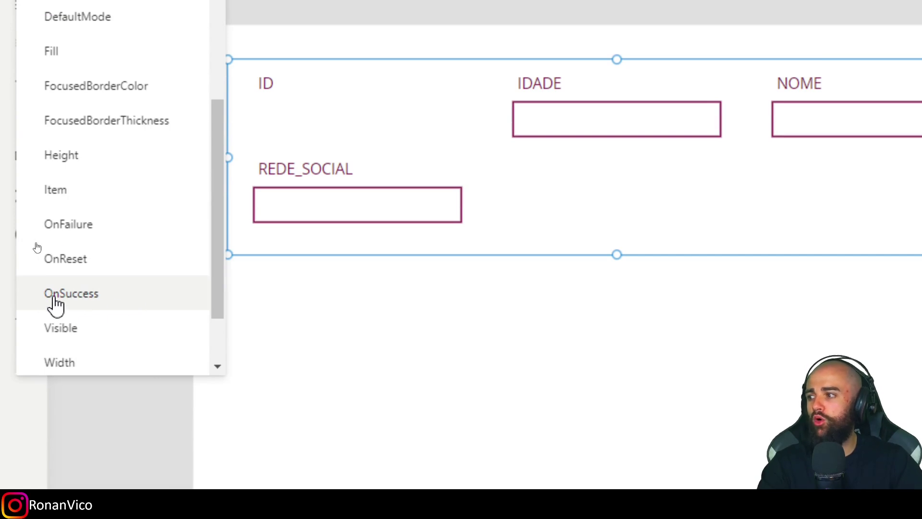
{"action": "left_click_drag", "start_coordinate": [33, 207], "coordinate": [124, 233]}
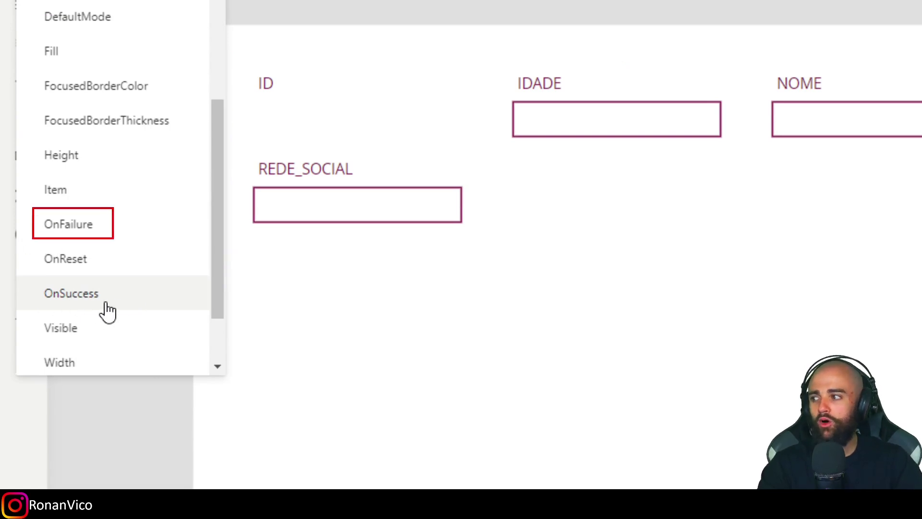
{"action": "left_click_drag", "start_coordinate": [35, 281], "coordinate": [126, 308]}
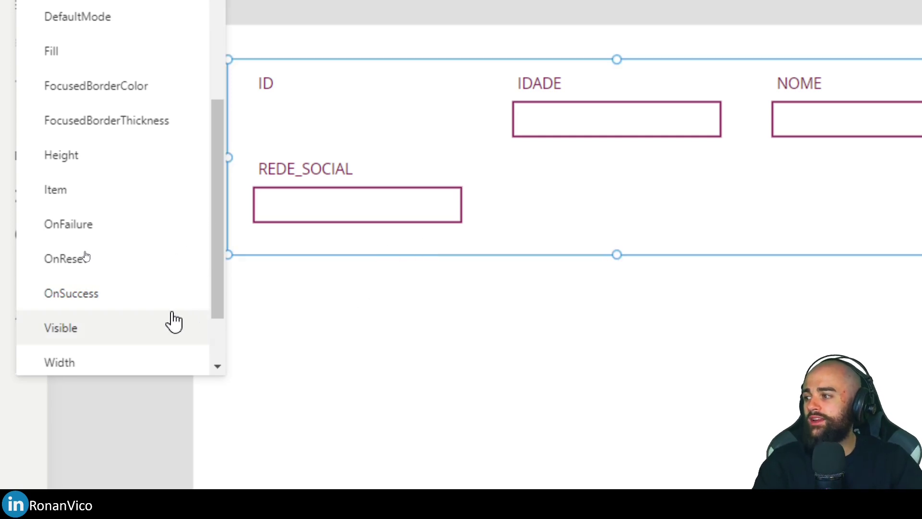
{"action": "left_click", "coordinate": [96, 294]}
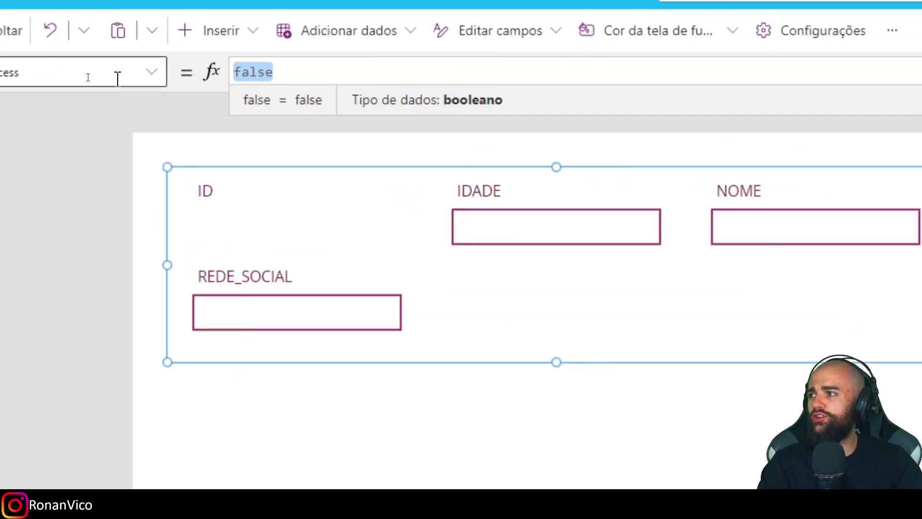
Write OnSuccess as Notify("DEU CERTO! SHOW DE BOLA!", correcting the OBLA typo.
{"action": "type", "text": "Notify(\""}
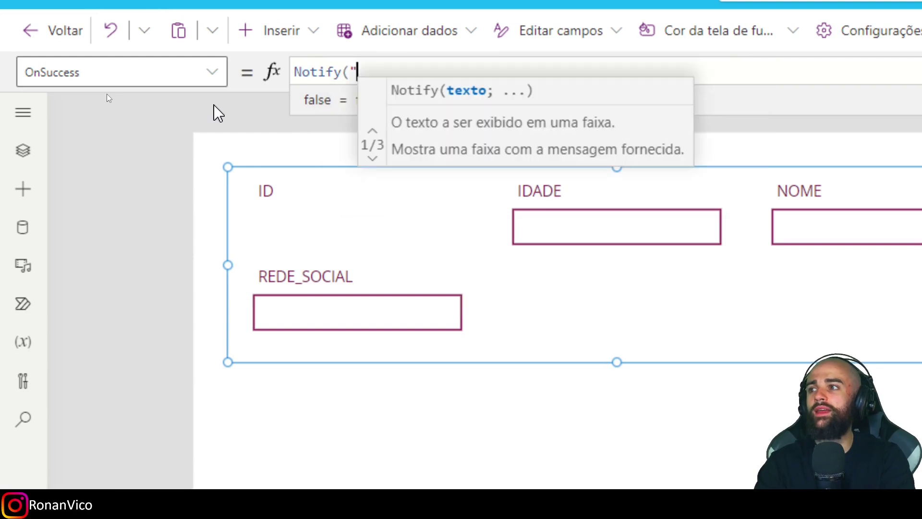
{"action": "type", "text": "DEU CERTO! S"}
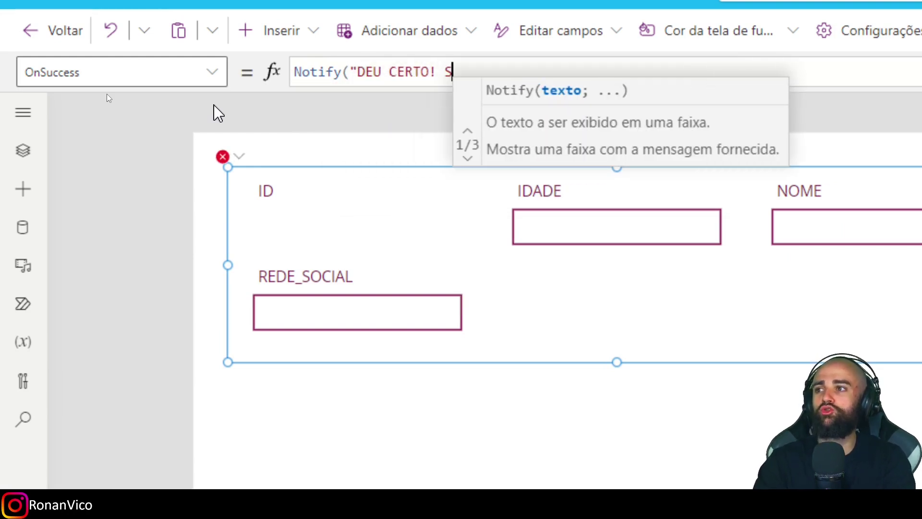
{"action": "type", "text": "HOW DE OBLA!"}
{"action": "key", "text": "BackSpace"}
{"action": "key", "text": "BackSpace"}
{"action": "key", "text": "BackSpace"}
{"action": "key", "text": "BackSpace"}
{"action": "type", "text": "BOLA!\""}
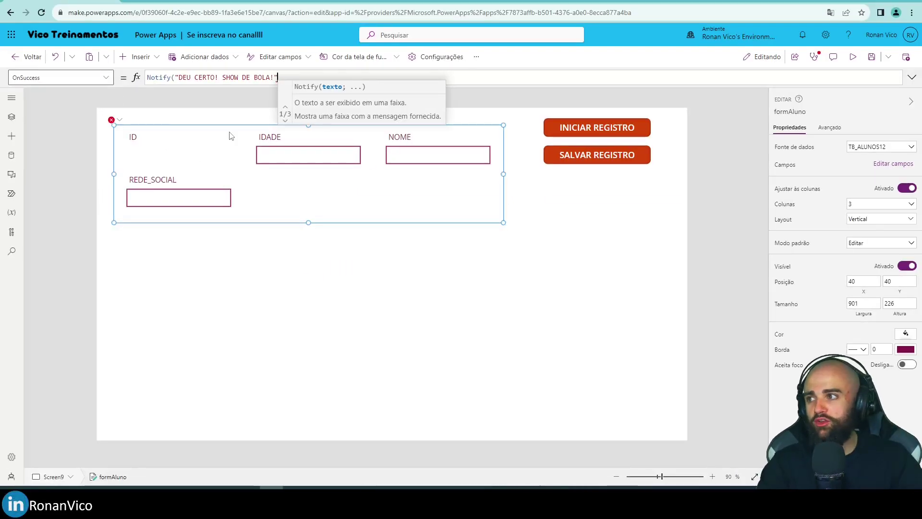
{"action": "type", "text": " &"}
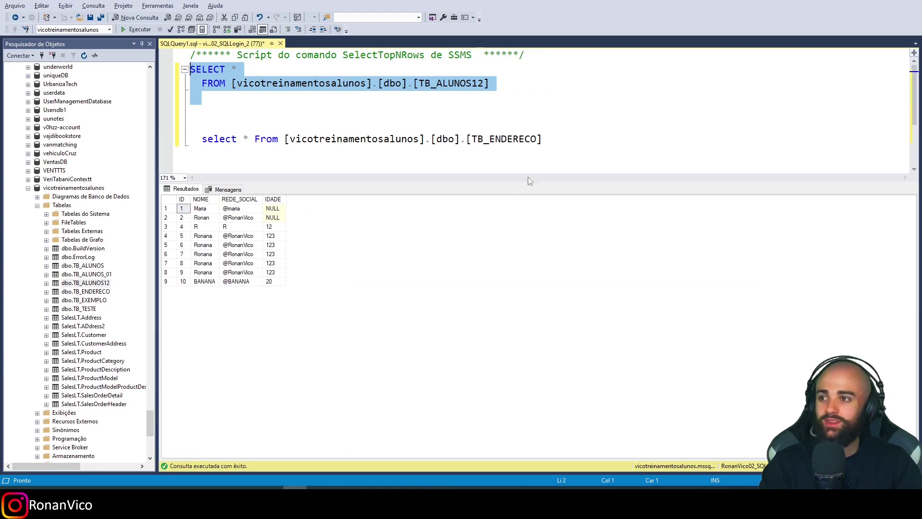
Run the TB_ALUNOS12 and TB_ENDERECO SELECT queries together to view both result sets.
{"action": "left_click_drag", "start_coordinate": [542, 139], "coordinate": [190, 69]}
{"action": "key", "text": "F5"}
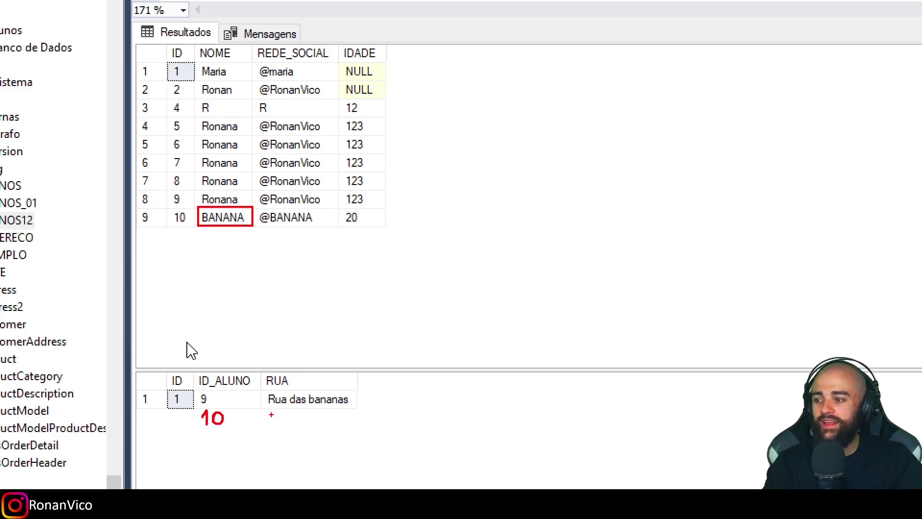
{"action": "type", "text": "RUA AMEIXAS"}
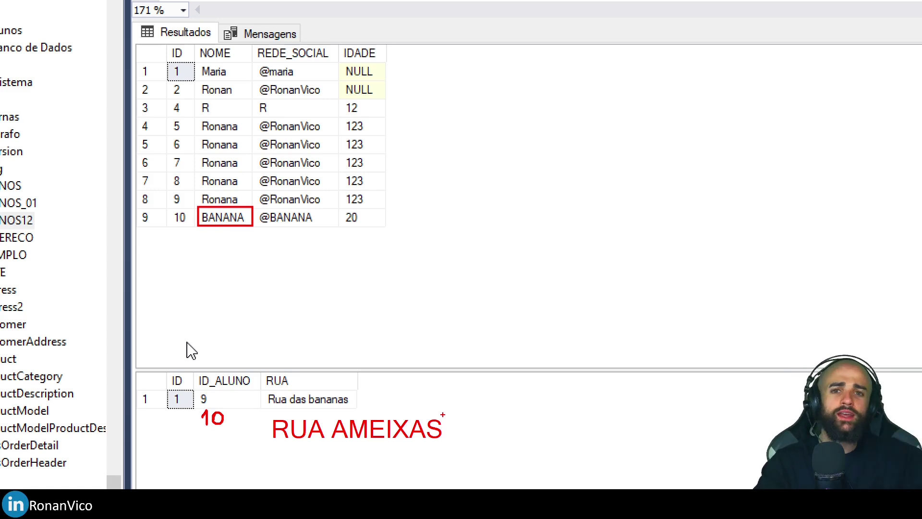
{"action": "key", "text": "Escape"}
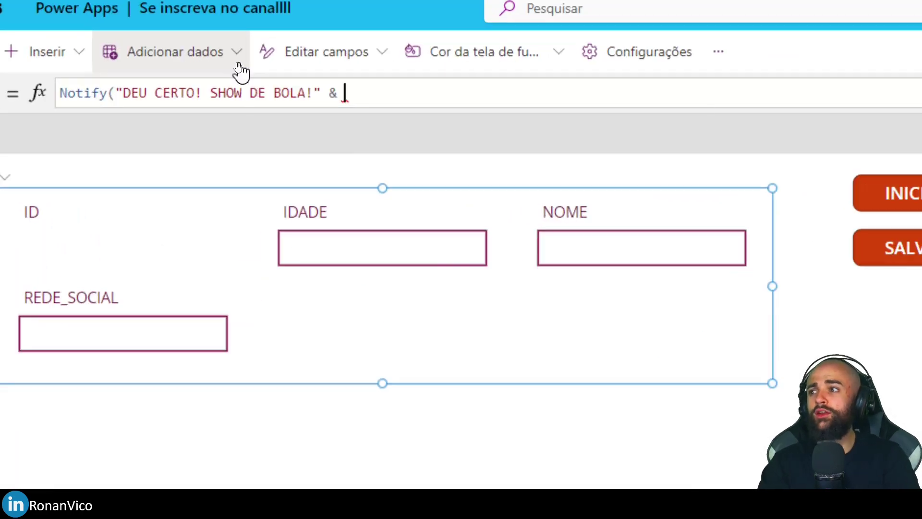
Join the DEU CERTO success message with formAluno.LastSubmit in OnSuccess, then insert a new text label.
{"action": "type", "text": "form"}
{"action": "key", "text": "Tab"}
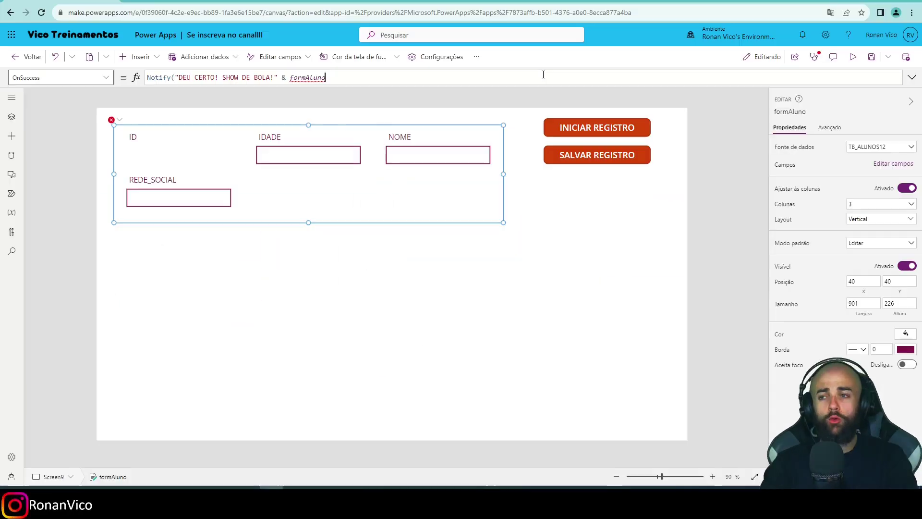
{"action": "type", "text": "."}
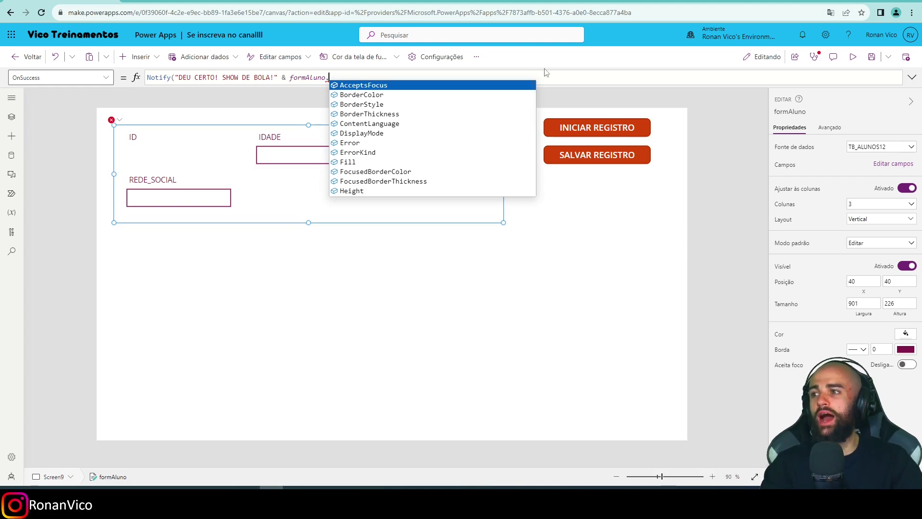
{"action": "key", "text": "Down"}
{"action": "key", "text": "Down"}
{"action": "key", "text": "Down"}
{"action": "key", "text": "Down"}
{"action": "key", "text": "Down"}
{"action": "key", "text": "Down"}
{"action": "key", "text": "Down"}
{"action": "key", "text": "Down"}
{"action": "key", "text": "Down"}
{"action": "key", "text": "Down"}
{"action": "key", "text": "Down"}
{"action": "key", "text": "Down"}
{"action": "key", "text": "Down"}
{"action": "key", "text": "Up"}
{"action": "key", "text": "Up"}
{"action": "key", "text": "Up"}
{"action": "key", "text": "Up"}
{"action": "key", "text": "Up"}
{"action": "key", "text": "Up"}
{"action": "key", "text": "Up"}
{"action": "key", "text": "Up"}
{"action": "key", "text": "Up"}
{"action": "key", "text": "Tab"}
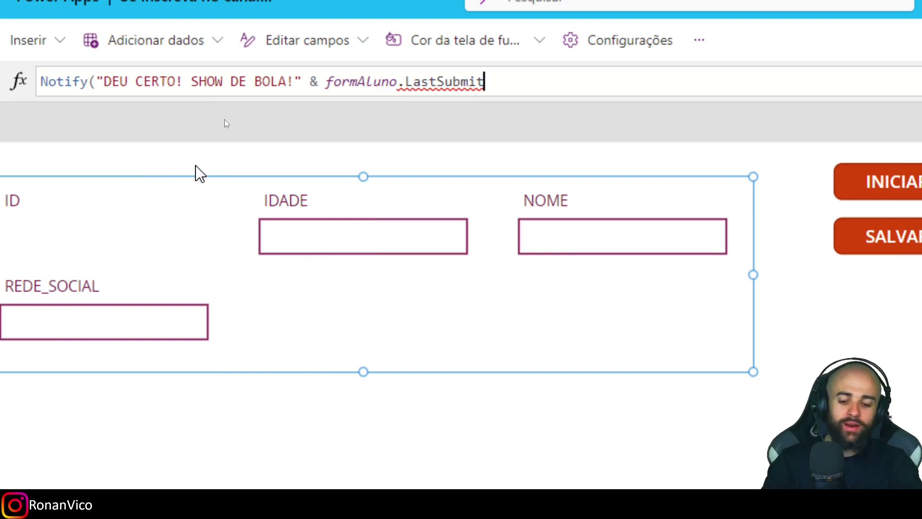
{"action": "type", "text": "."}
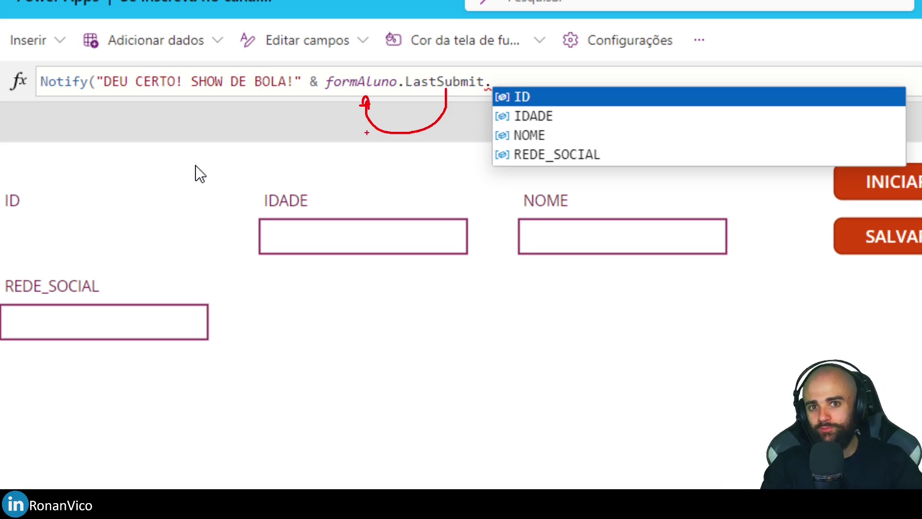
{"action": "left_click", "coordinate": [496, 257]}
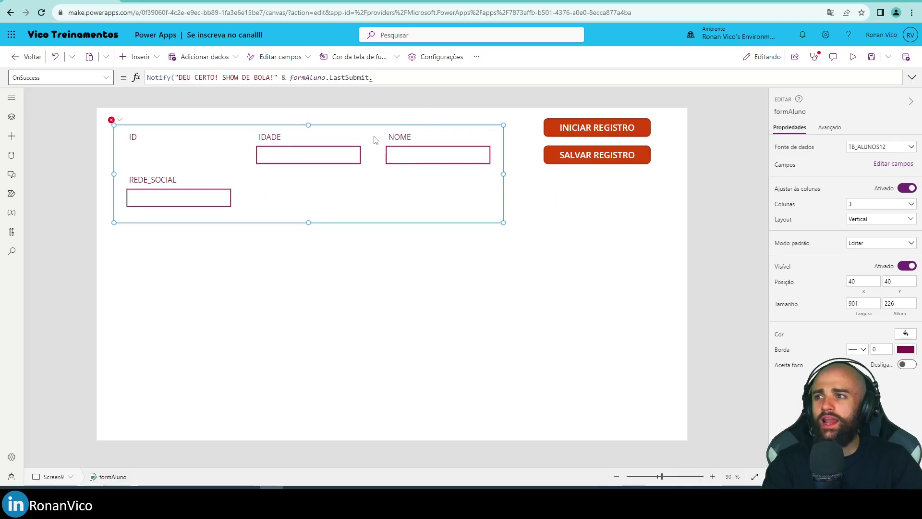
{"action": "left_click", "coordinate": [242, 226]}
{"action": "left_click", "coordinate": [141, 57]}
Centre a new label whose text is "ID DO NOVO ALUNO: " & formAluno.LastSubmit.ID.
{"action": "left_click", "coordinate": [150, 130]}
{"action": "mouse_move", "coordinate": [180, 146]}
{"action": "left_mouse_down"}
{"action": "mouse_move", "coordinate": [427, 244]}
{"action": "mouse_move", "coordinate": [462, 244]}
{"action": "left_mouse_up"}
{"action": "double_click", "coordinate": [164, 76]}
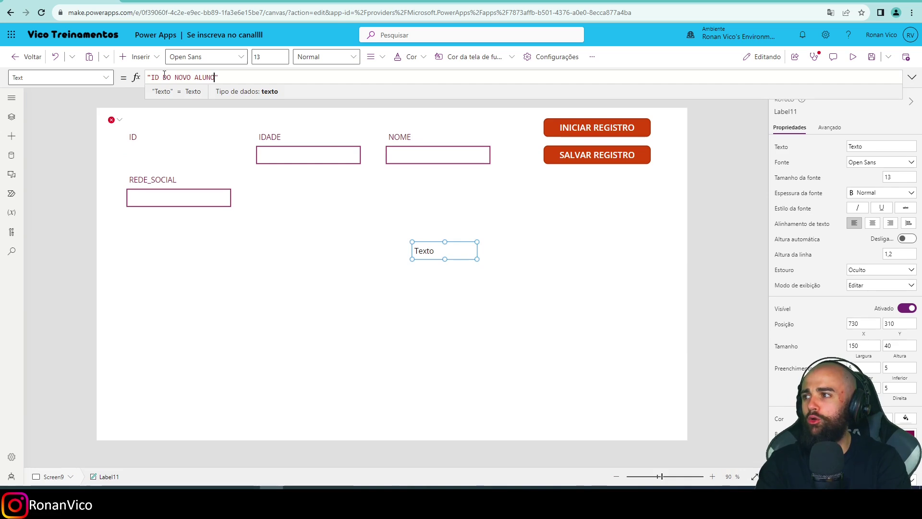
{"action": "key", "text": "End"}
{"action": "type", "text": "& "}
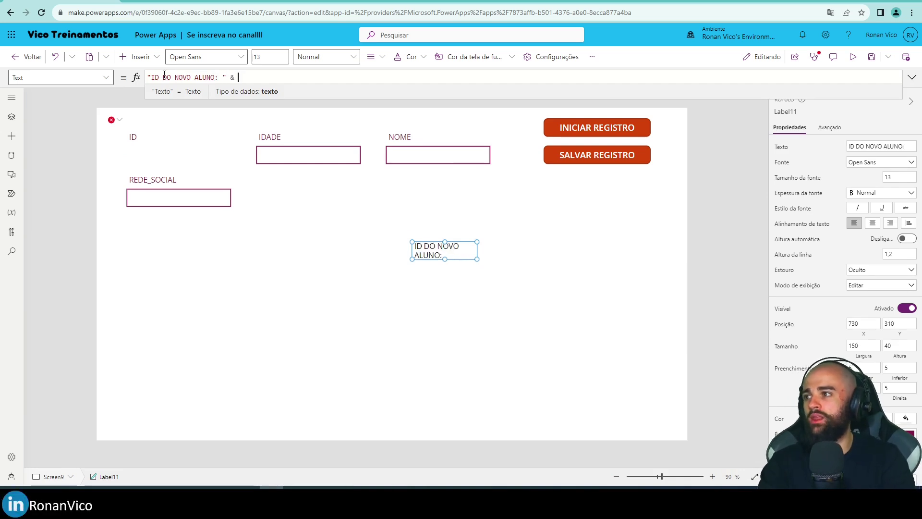
{"action": "type", "text": "formAluno."}
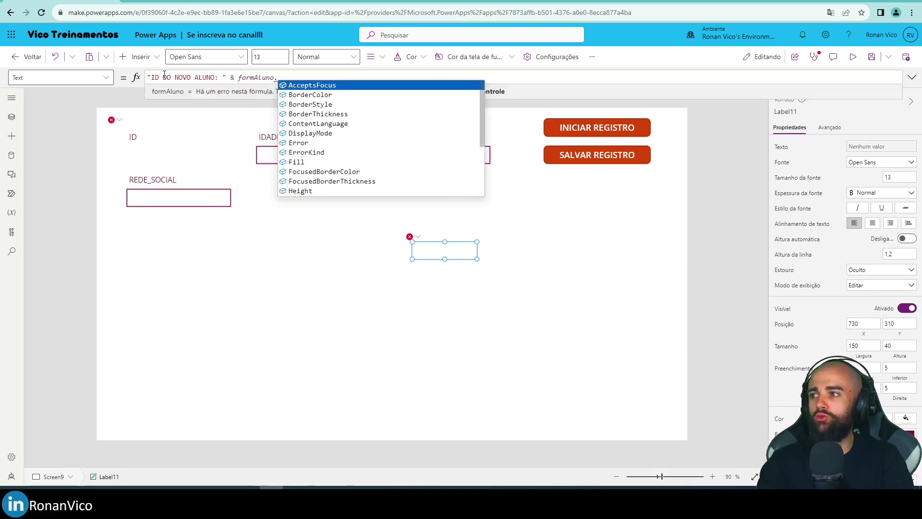
{"action": "type", "text": "Las"}
{"action": "key", "text": "Tab"}
{"action": "type", "text": "."}
{"action": "key", "text": "Tab"}
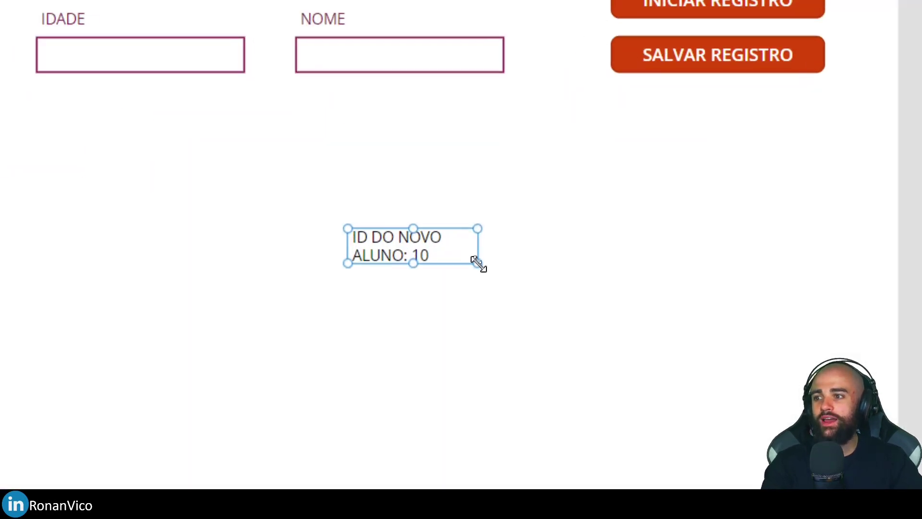
Widen the label so 'ID DO NOVO ALUNO: 10' fits on one line.
{"action": "left_click_drag", "start_coordinate": [477, 259], "coordinate": [493, 259]}
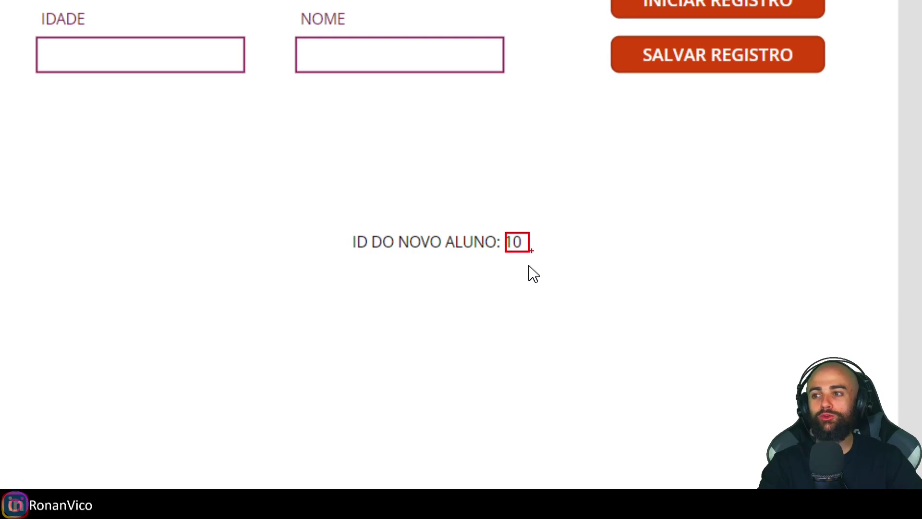
{"action": "left_click", "coordinate": [461, 245]}
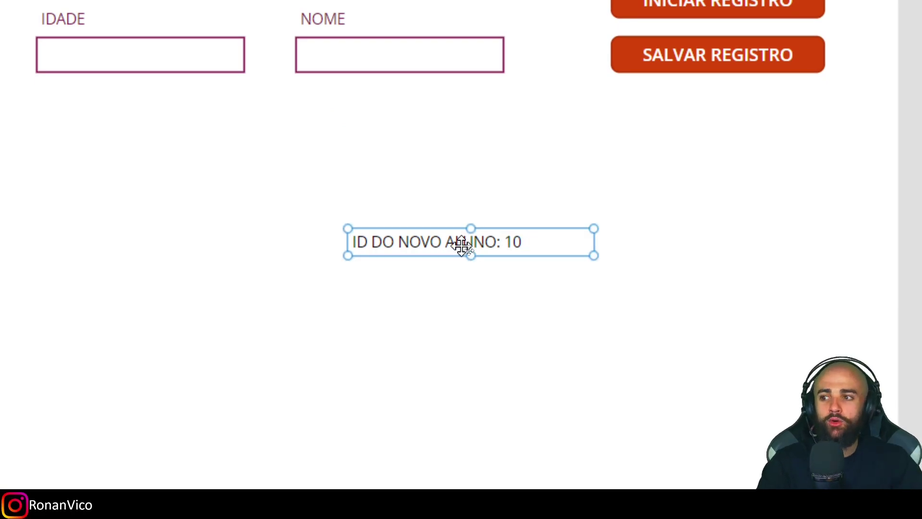
{"action": "left_click_drag", "start_coordinate": [527, 238], "coordinate": [396, 180]}
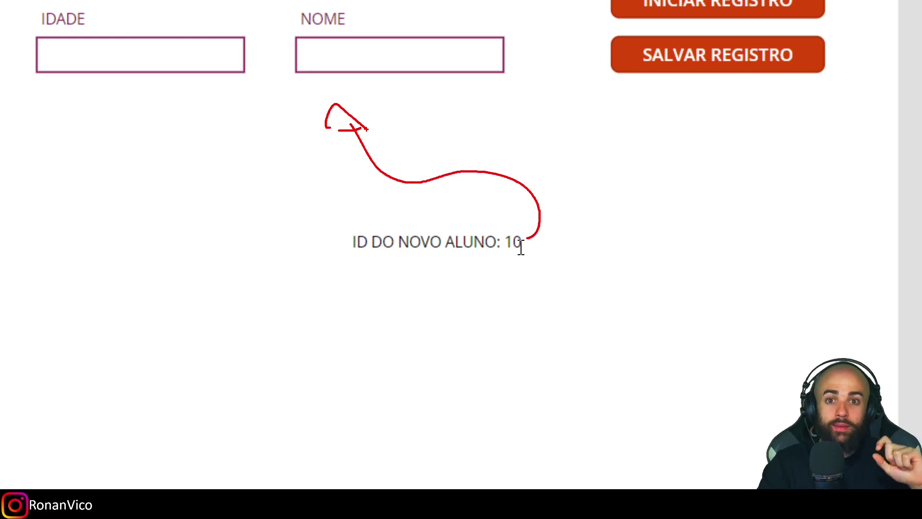
{"action": "left_click", "coordinate": [462, 245]}
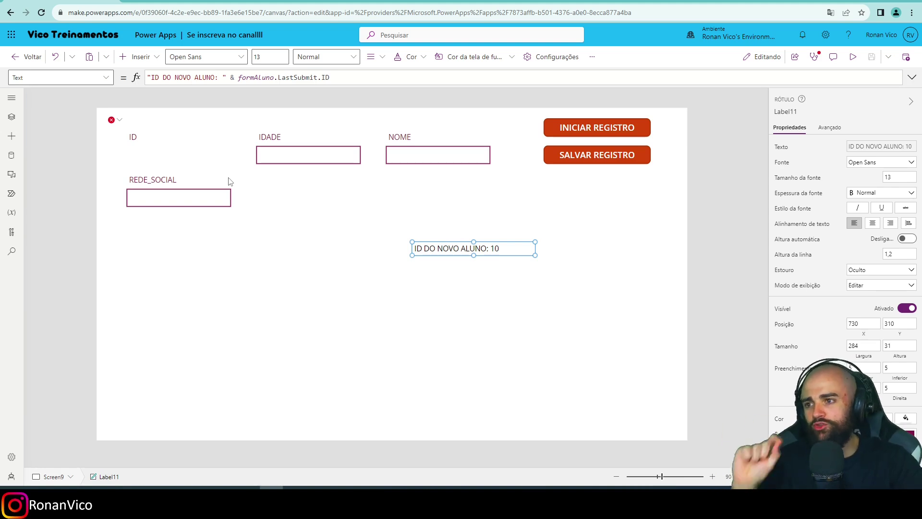
{"action": "left_click", "coordinate": [133, 121]}
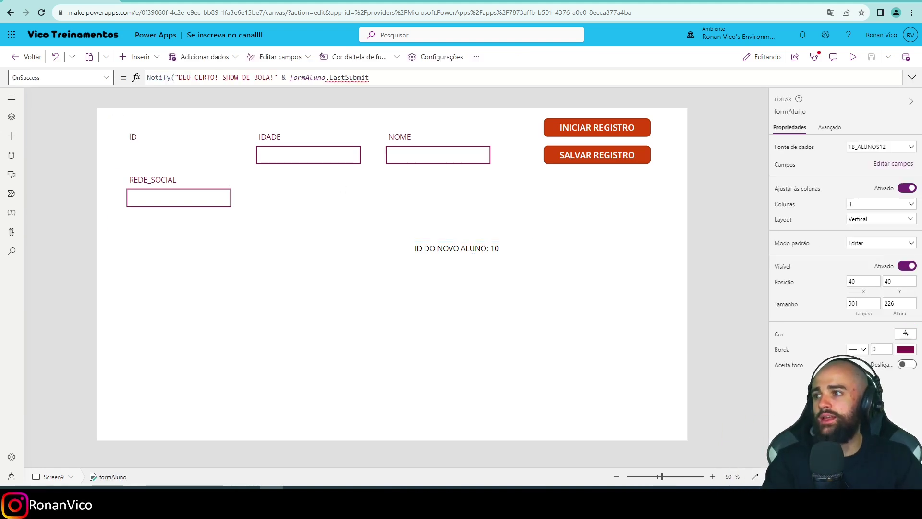
Append .ID after LastSubmit in the form's OnSuccess notification and preview the app.
{"action": "left_click_drag", "start_coordinate": [258, 80], "coordinate": [358, 79]}
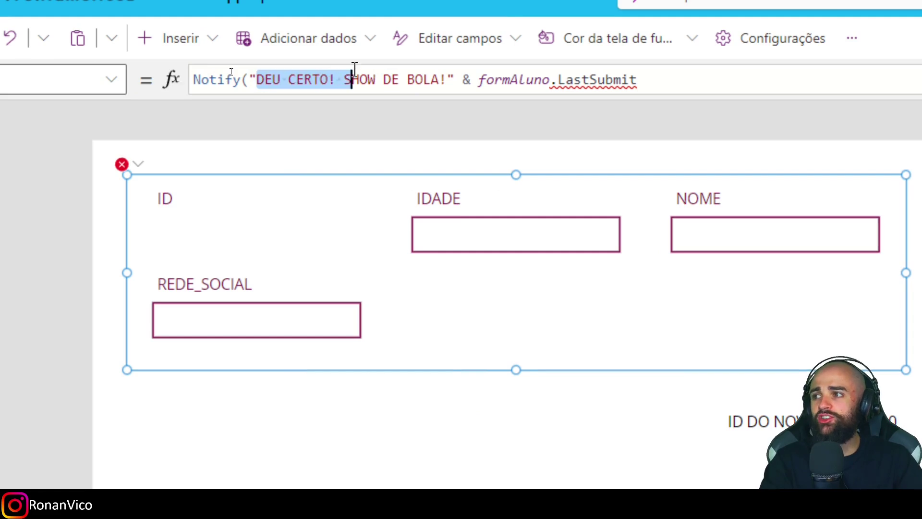
{"action": "left_click", "coordinate": [592, 80]}
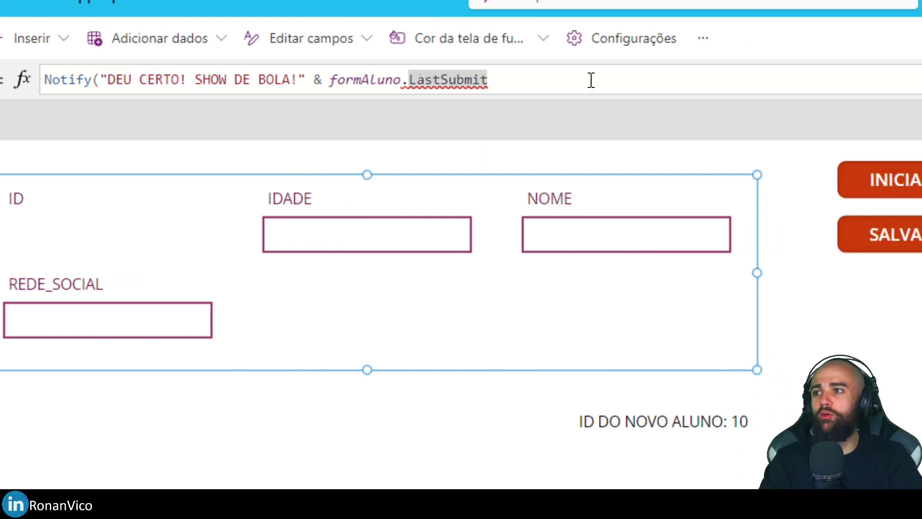
{"action": "type", "text": ".ID)"}
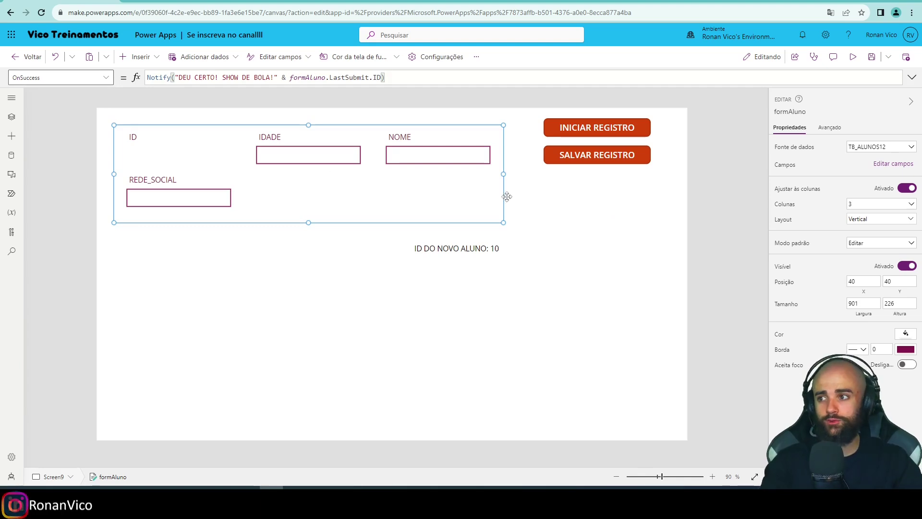
{"action": "left_click", "coordinate": [525, 211]}
{"action": "key", "text": "F5"}
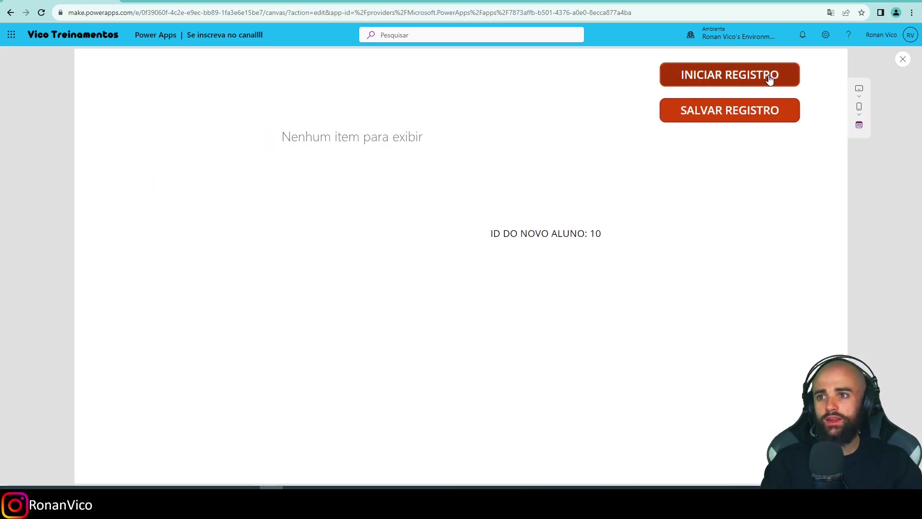
Save a new student record aged 23 with NOME and REDE_SOCIAL, producing ID 11.
{"action": "left_click", "coordinate": [780, 82]}
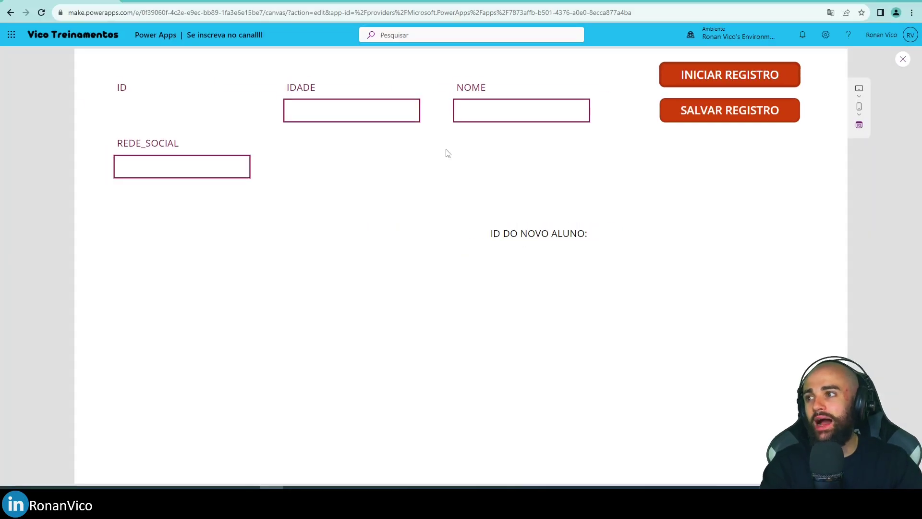
{"action": "left_click", "coordinate": [346, 105]}
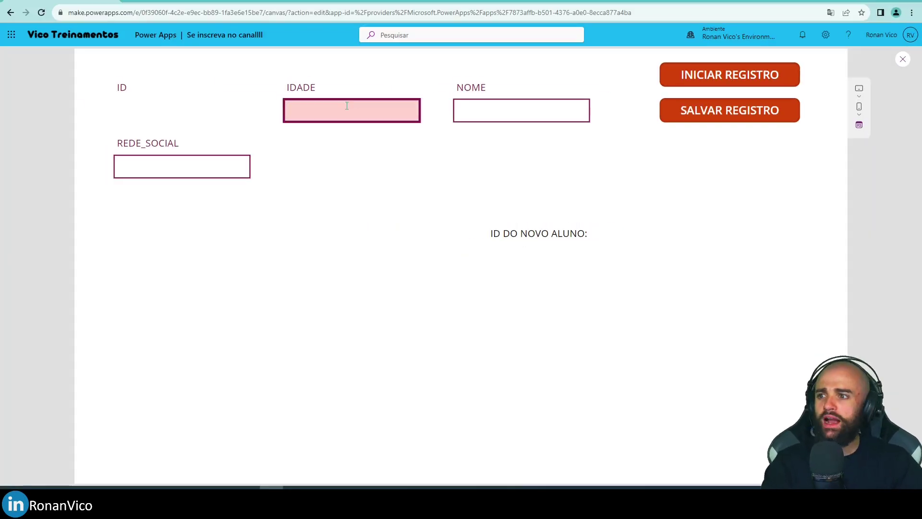
{"action": "type", "text": "23"}
{"action": "key", "text": "Tab"}
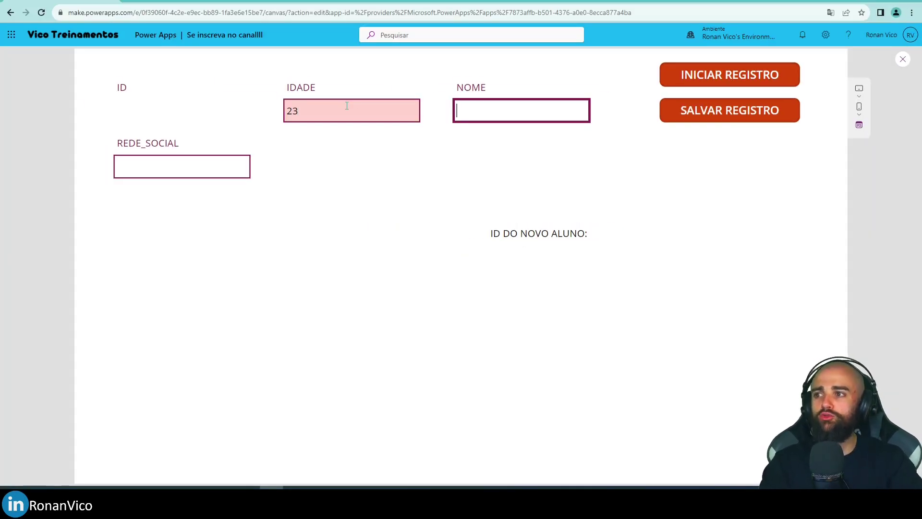
{"action": "type", "text": "PEDRO"}
{"action": "key", "text": "Tab"}
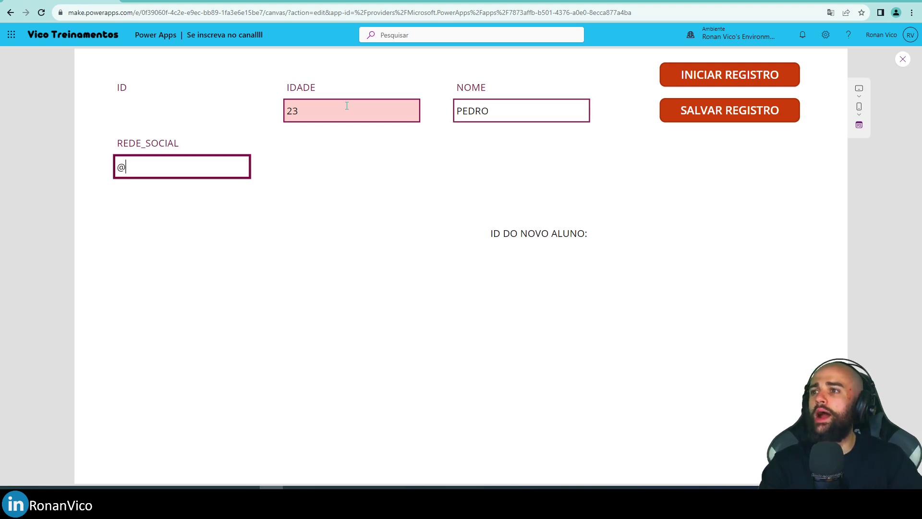
{"action": "left_click", "coordinate": [731, 111]}
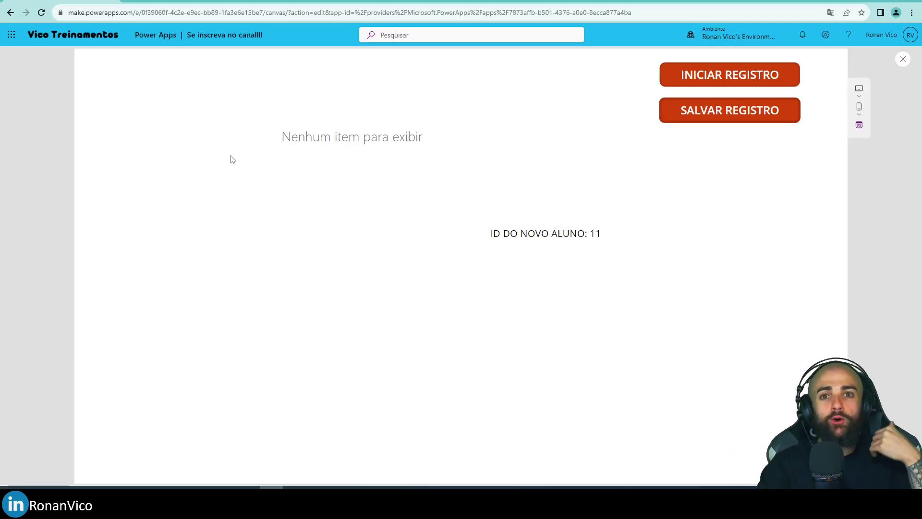
Close the preview, dismiss the tip, and select the student form's properties.
{"action": "left_click", "coordinate": [904, 59]}
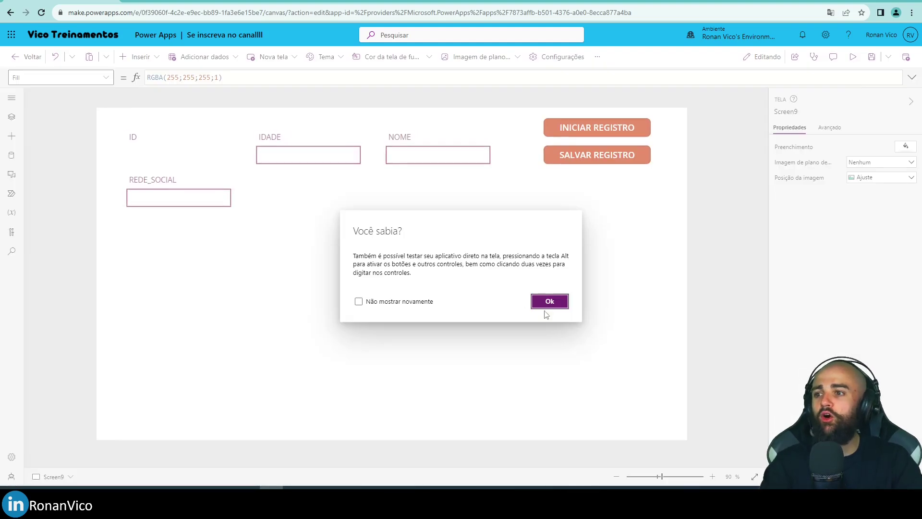
{"action": "left_click", "coordinate": [562, 303]}
{"action": "left_click", "coordinate": [160, 168]}
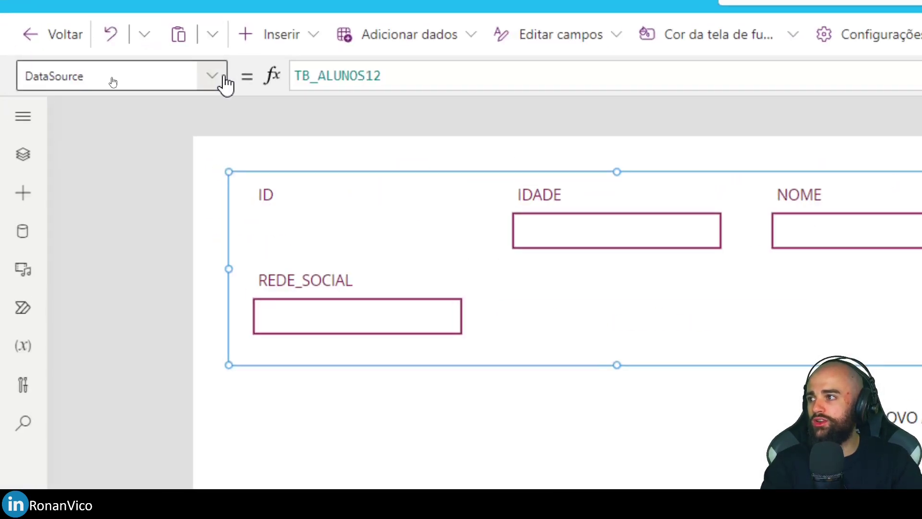
{"action": "left_click", "coordinate": [212, 76]}
Add a space after 'BOLA!' in OnSuccess and pass NotificationType.Success as Notify's second argument.
{"action": "scroll", "coordinate": [158, 346], "scroll_direction": "down", "scroll_amount": 5}
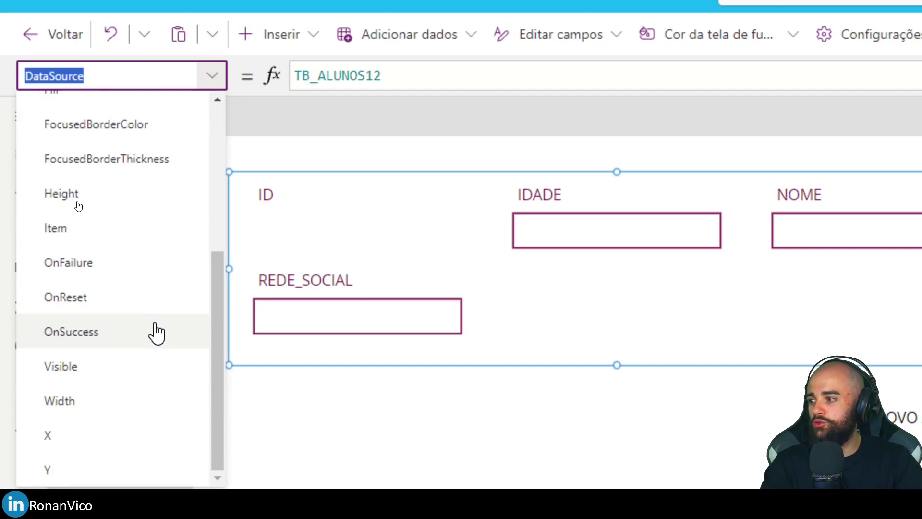
{"action": "left_click", "coordinate": [154, 333]}
{"action": "left_click_drag", "start_coordinate": [373, 76], "coordinate": [574, 76]}
{"action": "left_click", "coordinate": [548, 76]}
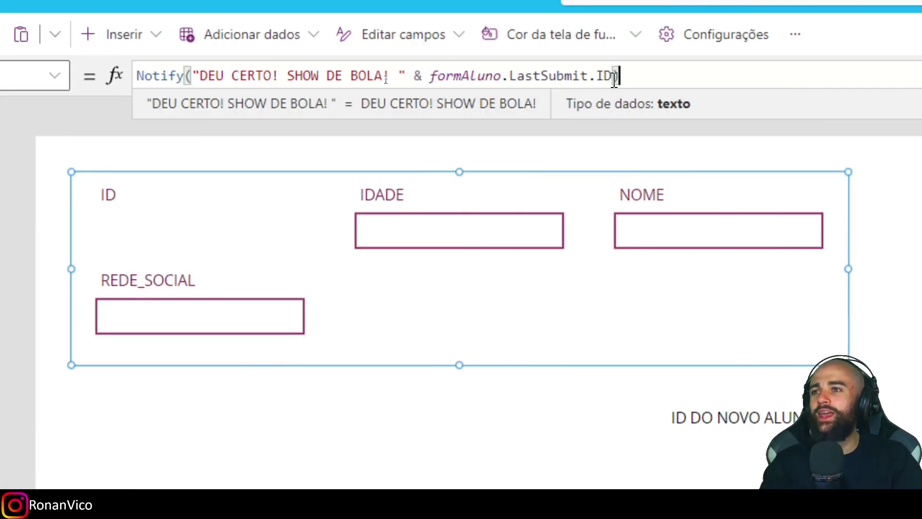
{"action": "double_click", "coordinate": [604, 76]}
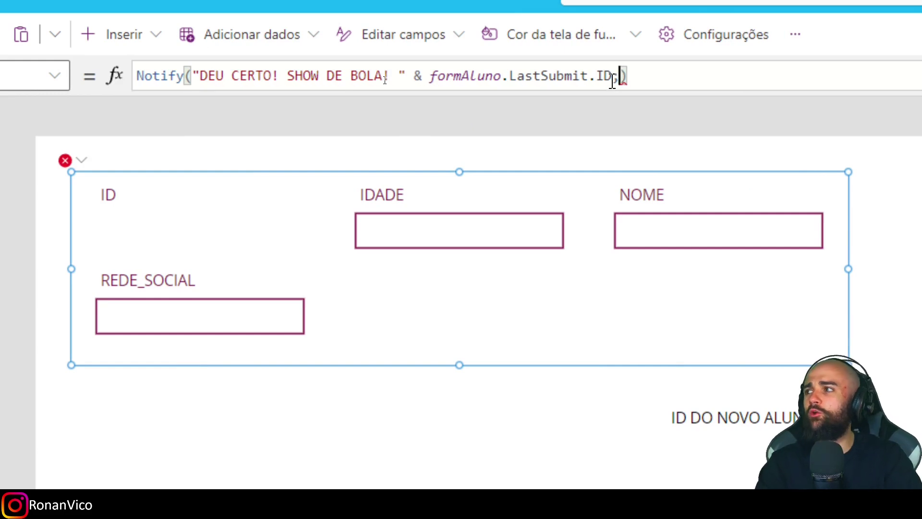
{"action": "type", "text": ","}
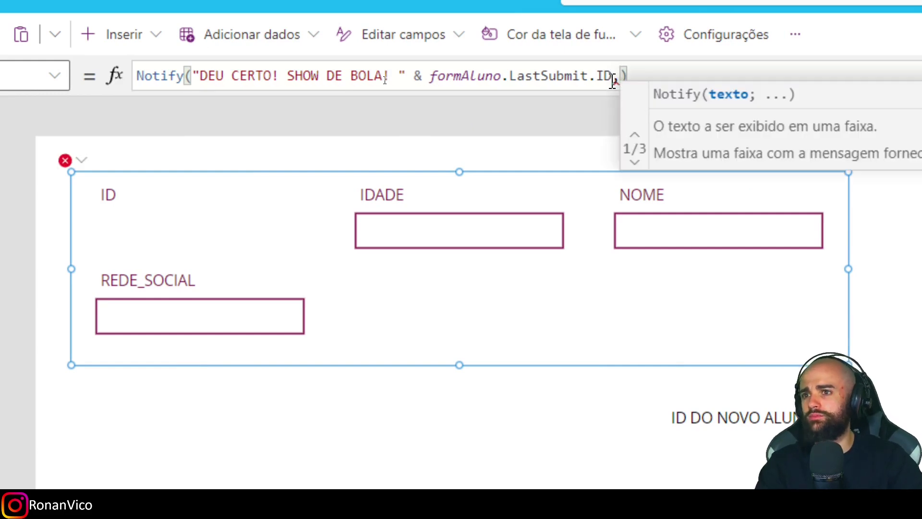
{"action": "key", "text": "BackSpace"}
{"action": "type", "text": ";No"}
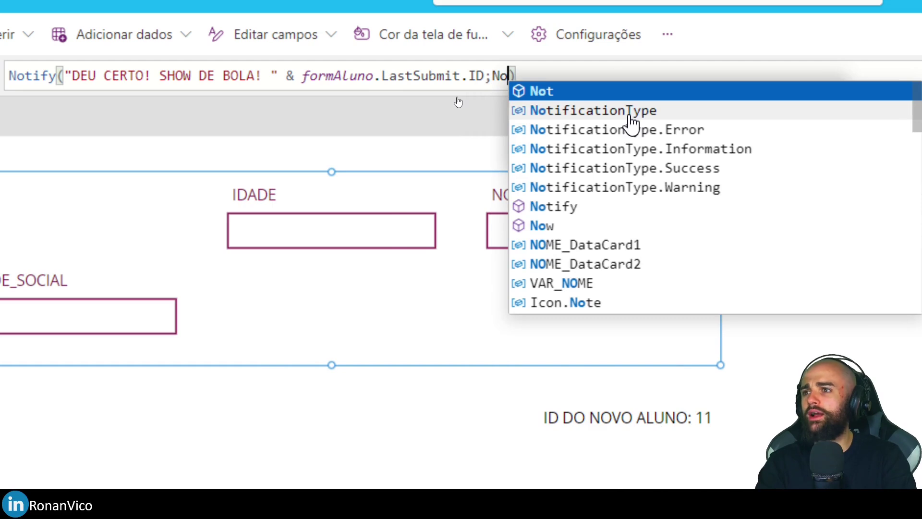
{"action": "type", "text": "t"}
{"action": "key", "text": "Down"}
{"action": "key", "text": "Down"}
{"action": "key", "text": "Down"}
{"action": "key", "text": "Down"}
{"action": "key", "text": "Tab"}
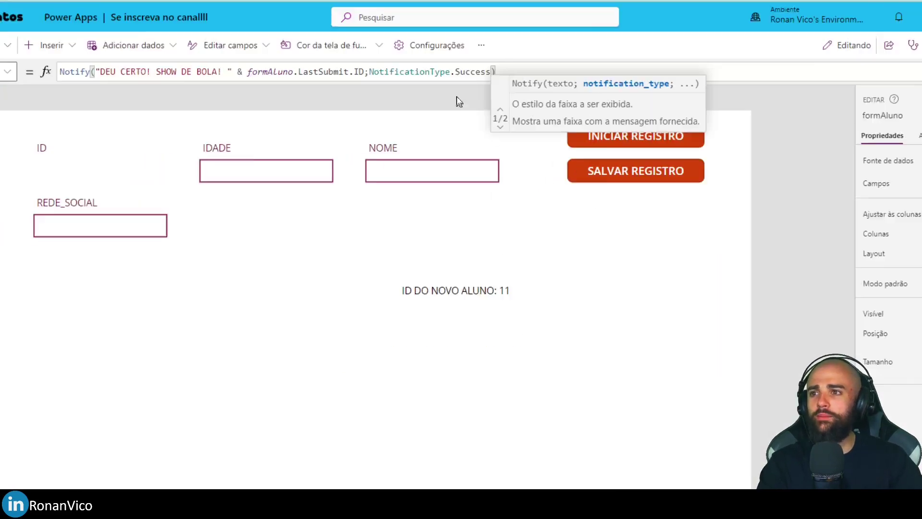
{"action": "left_click", "coordinate": [529, 238]}
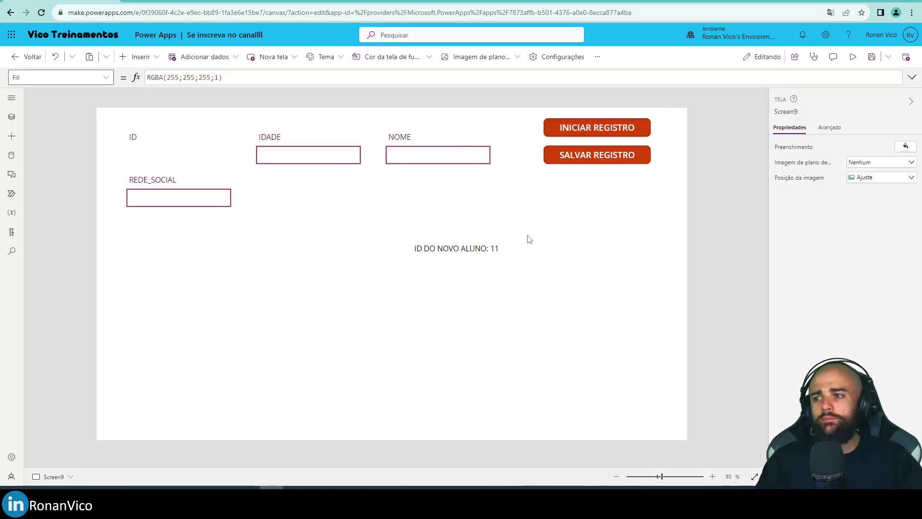
{"action": "left_click", "coordinate": [497, 248]}
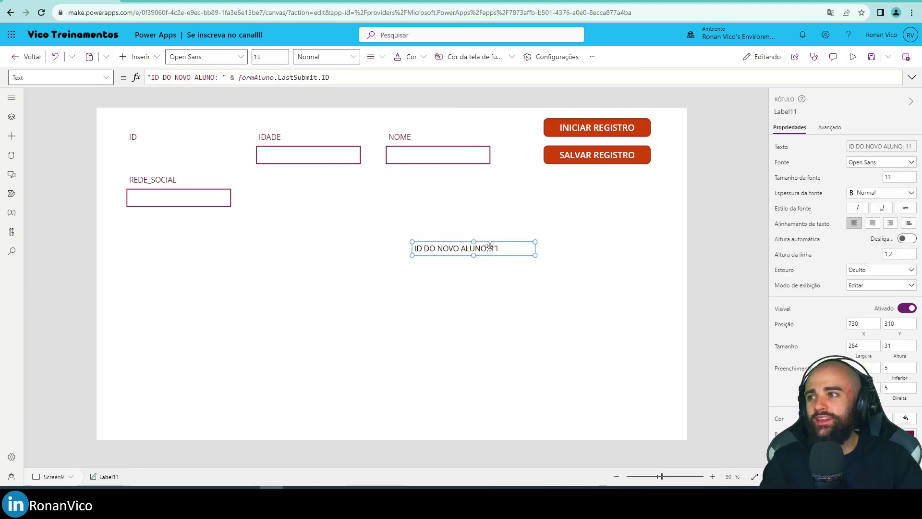
{"action": "left_click", "coordinate": [150, 160]}
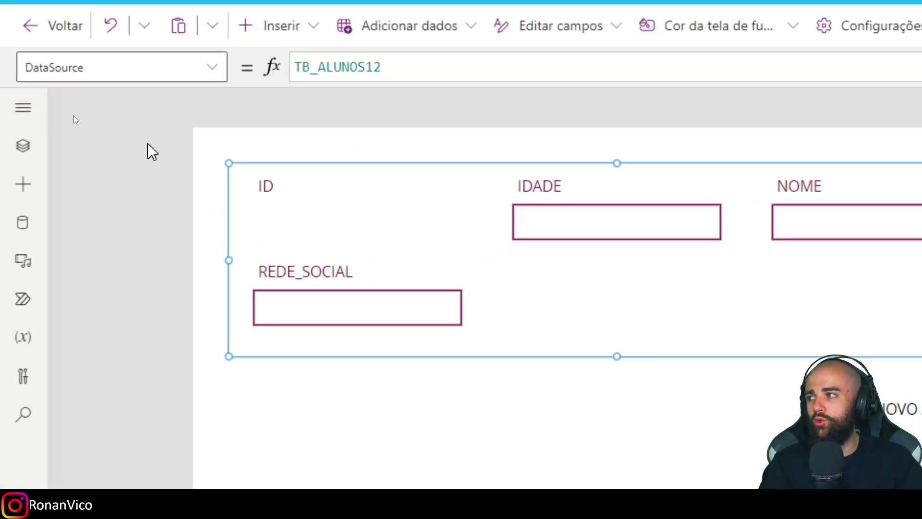
{"action": "left_click", "coordinate": [133, 69]}
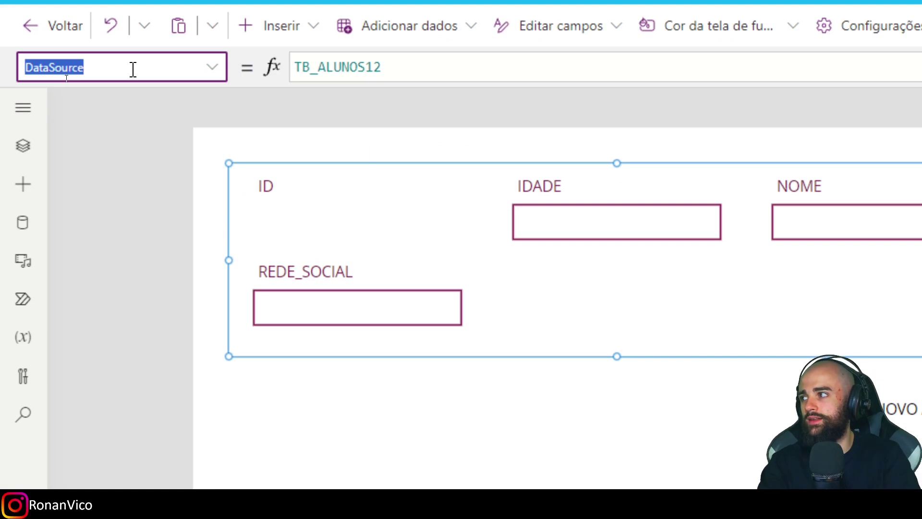
{"action": "type", "text": "OnSu"}
{"action": "key", "text": "Return"}
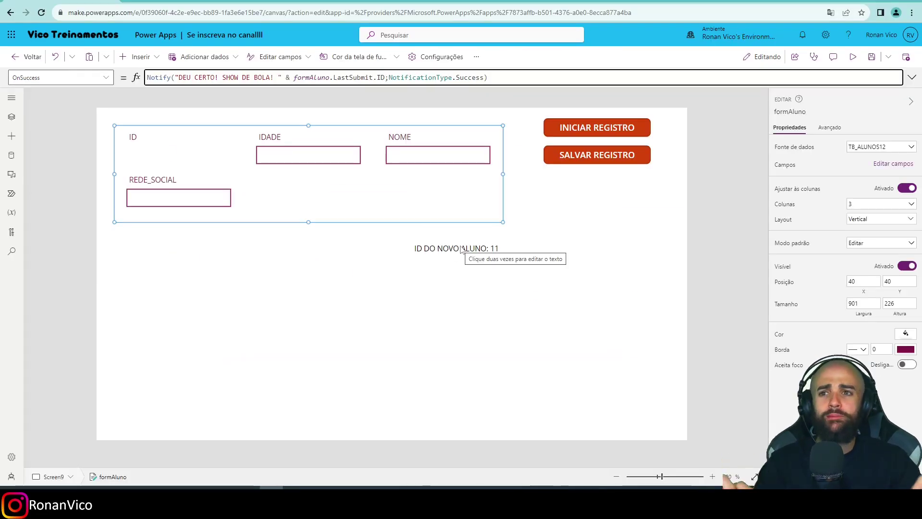
{"action": "left_click", "coordinate": [479, 255]}
{"action": "left_click", "coordinate": [312, 258]}
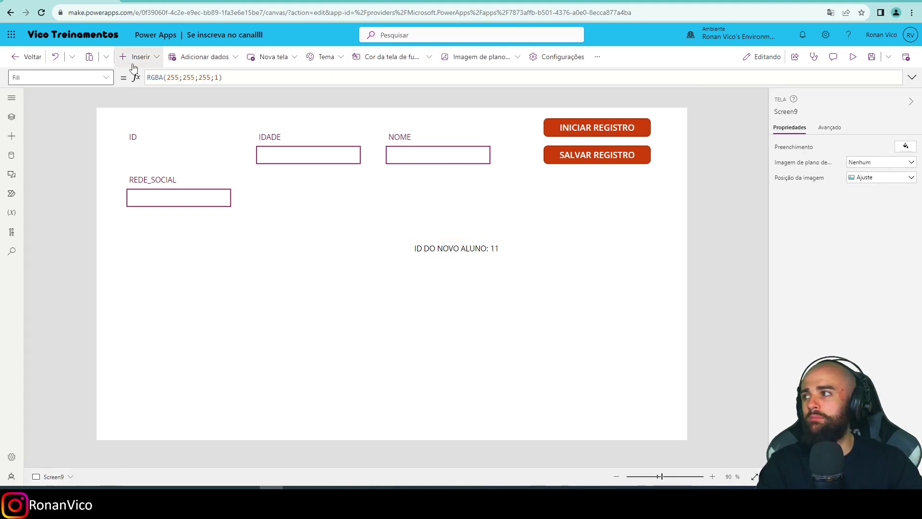
{"action": "left_click", "coordinate": [152, 64]}
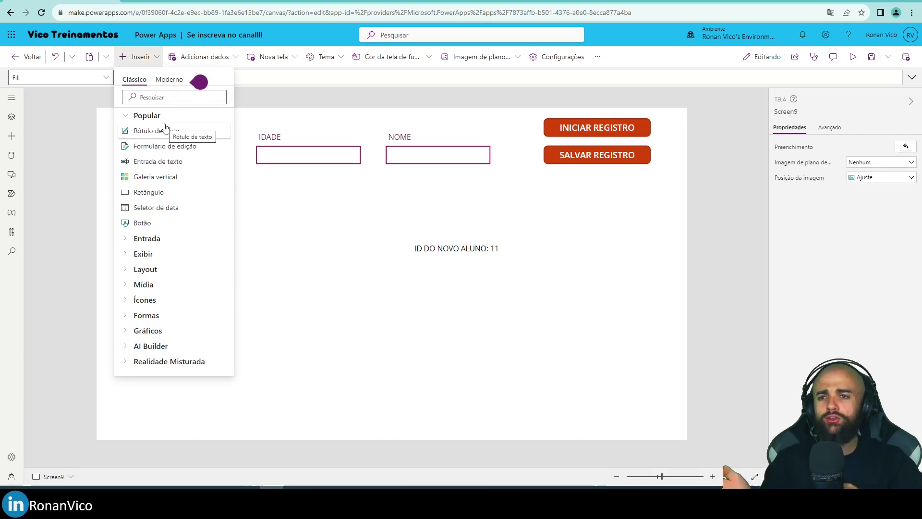
{"action": "left_click", "coordinate": [314, 199]}
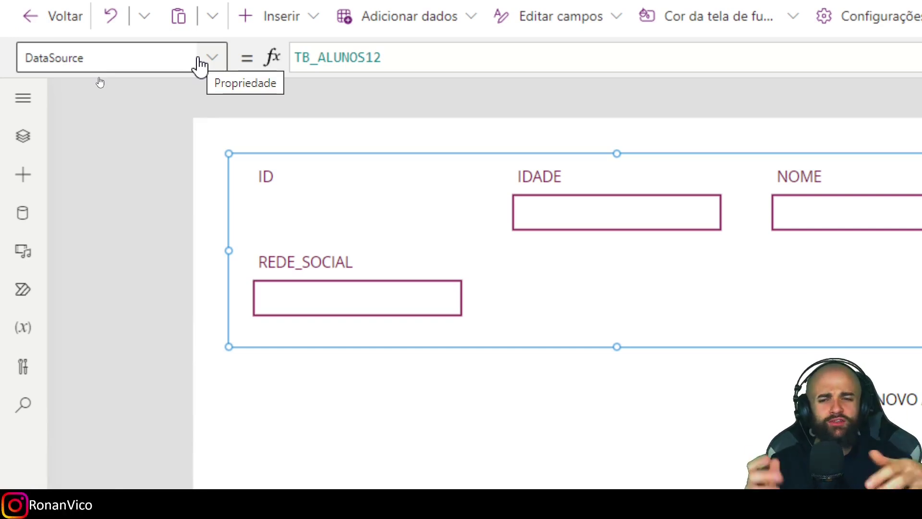
{"action": "left_click", "coordinate": [317, 440]}
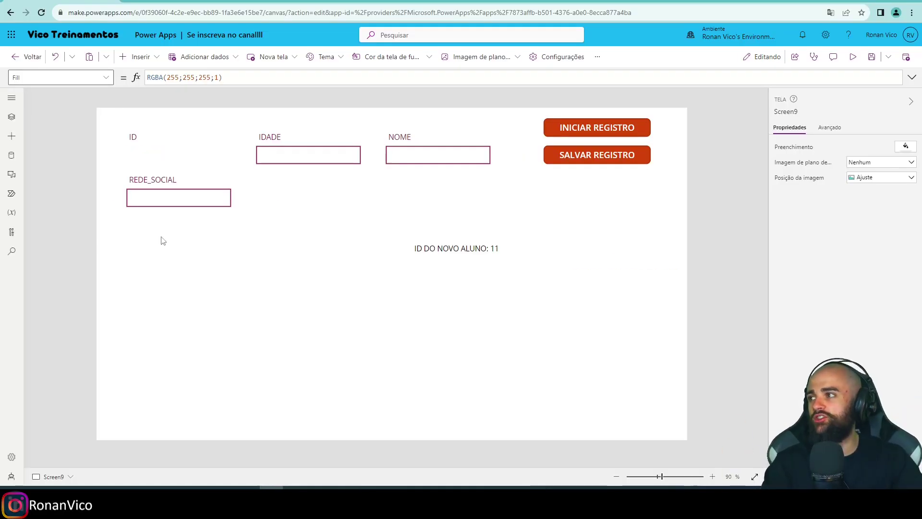
Insert an edit form and set its data source to TB_ENDERECO.
{"action": "left_click", "coordinate": [141, 56]}
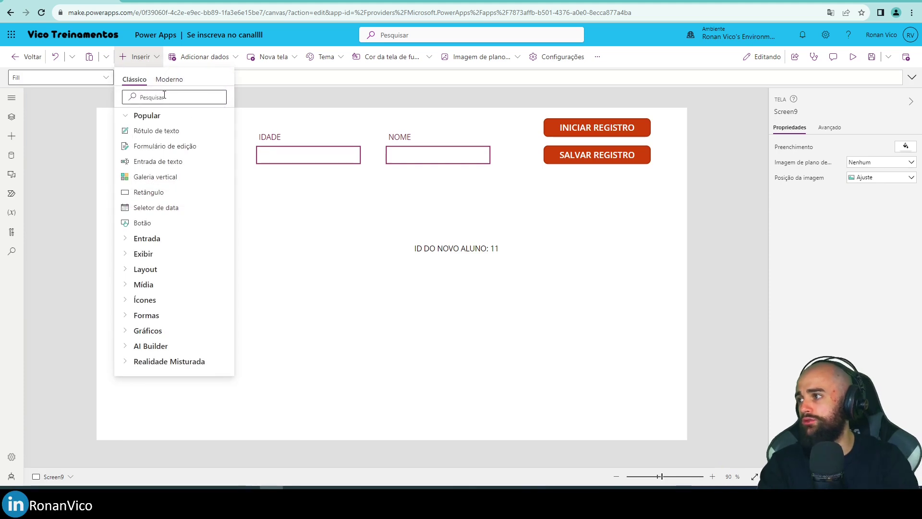
{"action": "type", "text": "form"}
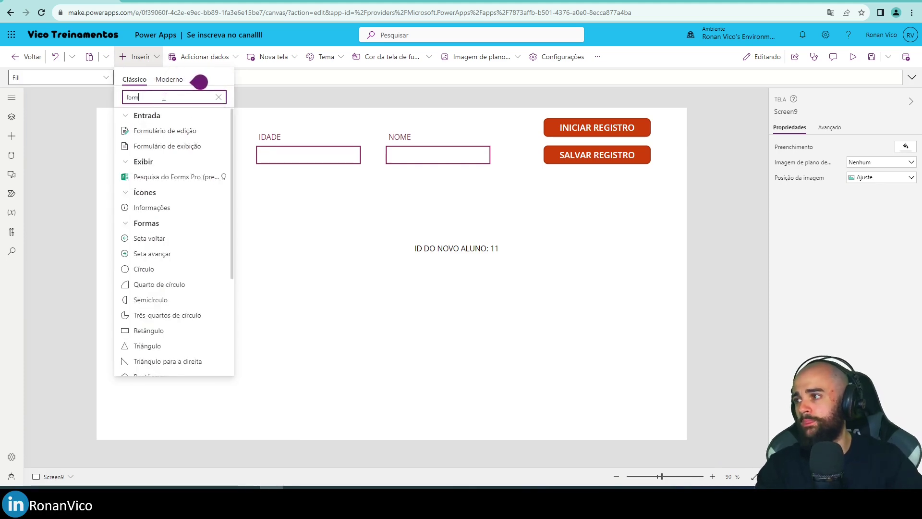
{"action": "left_click", "coordinate": [166, 131]}
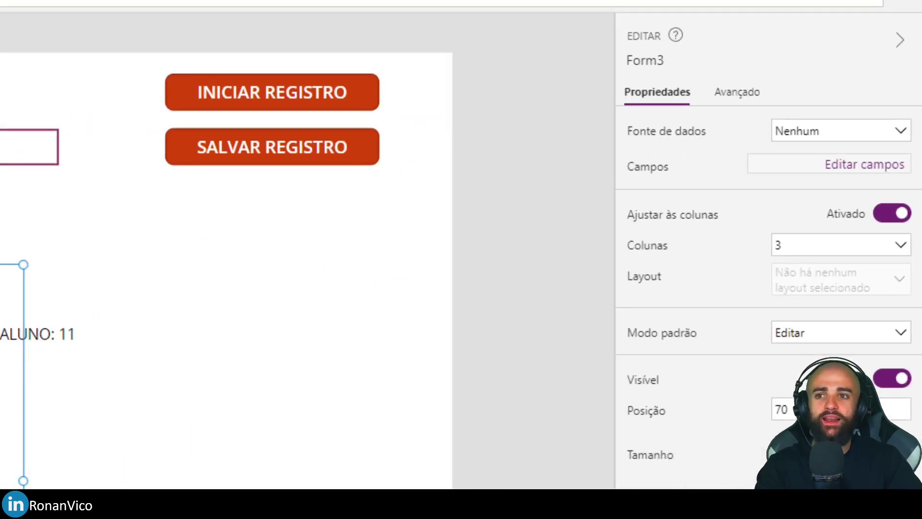
{"action": "left_click", "coordinate": [826, 135]}
{"action": "type", "text": "ad"}
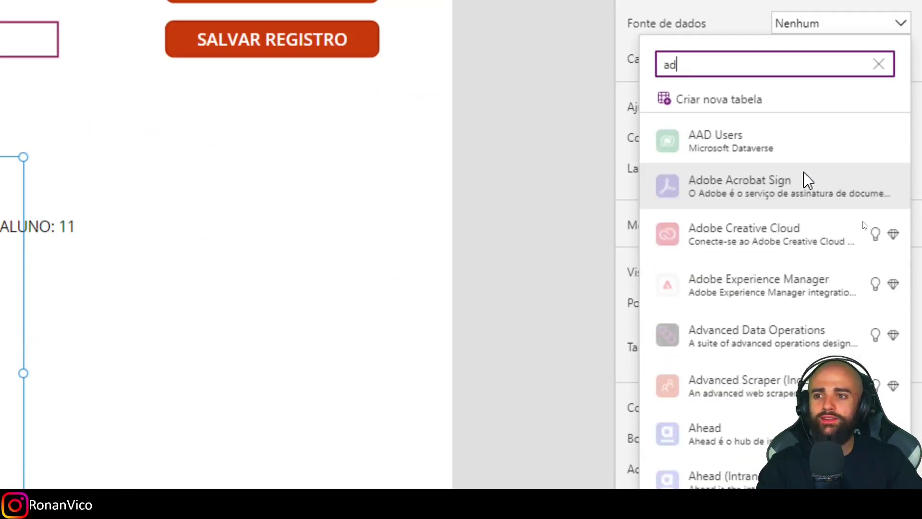
{"action": "type", "text": "dre"}
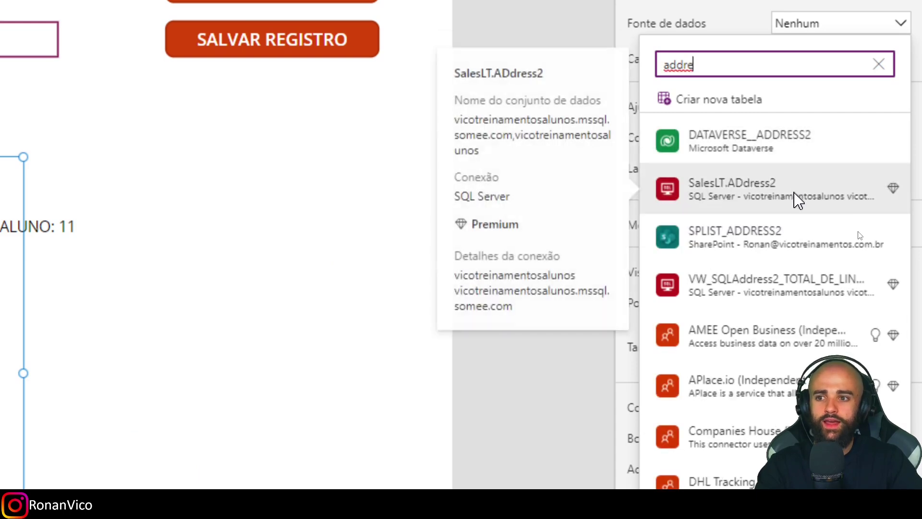
{"action": "key", "text": "ctrl+a"}
{"action": "type", "text": "TB"}
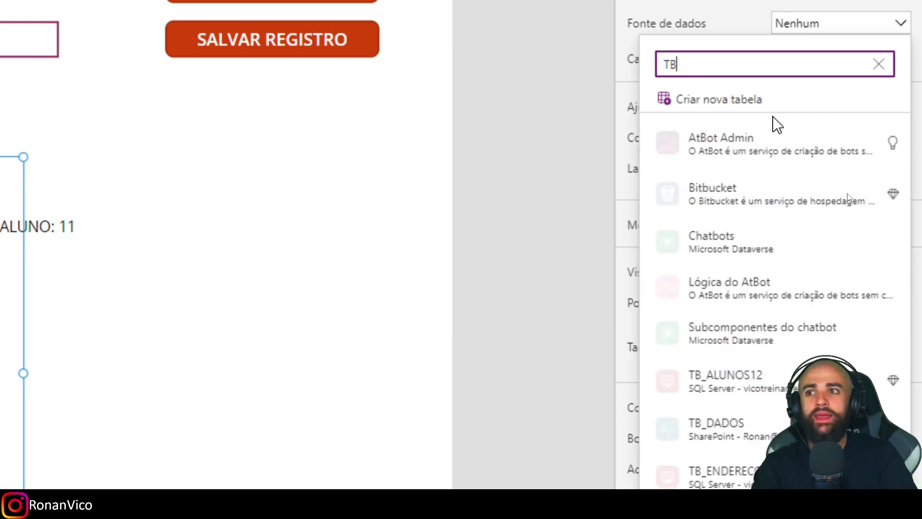
{"action": "type", "text": "_E"}
{"action": "left_click", "coordinate": [728, 144]}
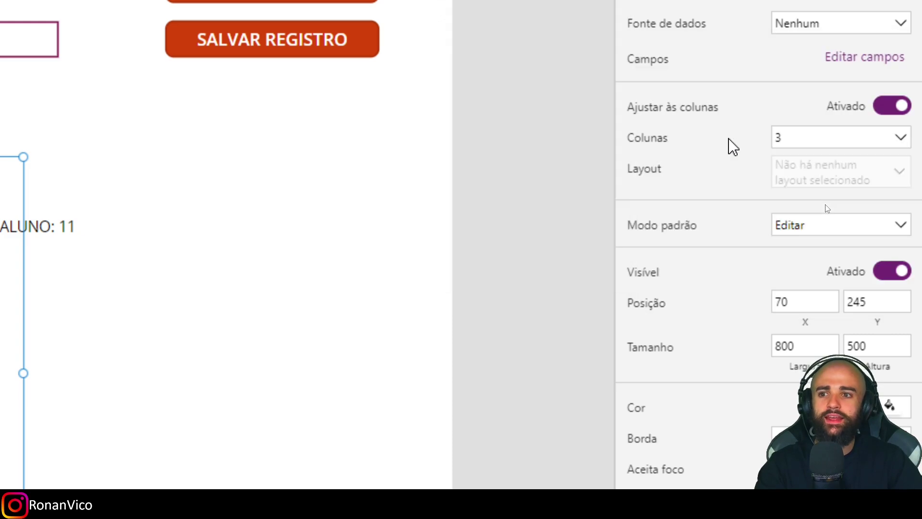
Add the ID, ID_ALUNO and RUA fields to the address form.
{"action": "left_click", "coordinate": [878, 170]}
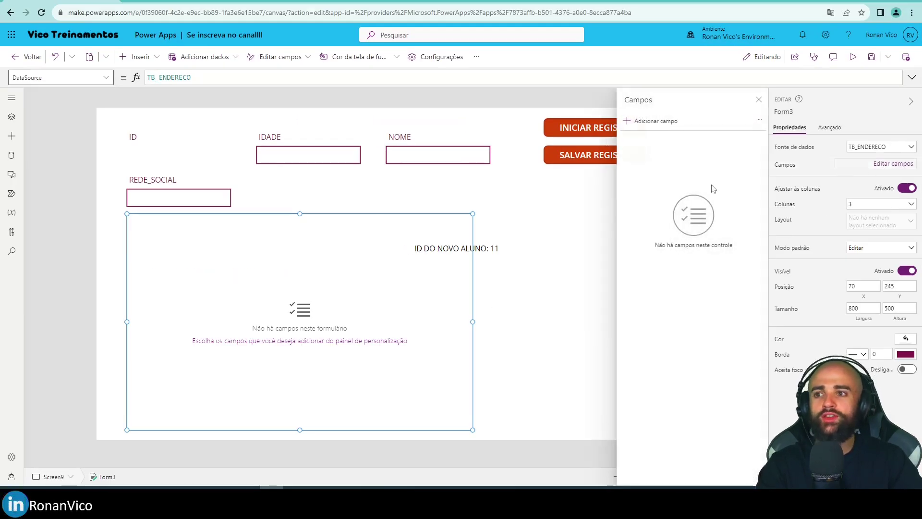
{"action": "left_click", "coordinate": [651, 122]}
{"action": "left_click", "coordinate": [619, 230]}
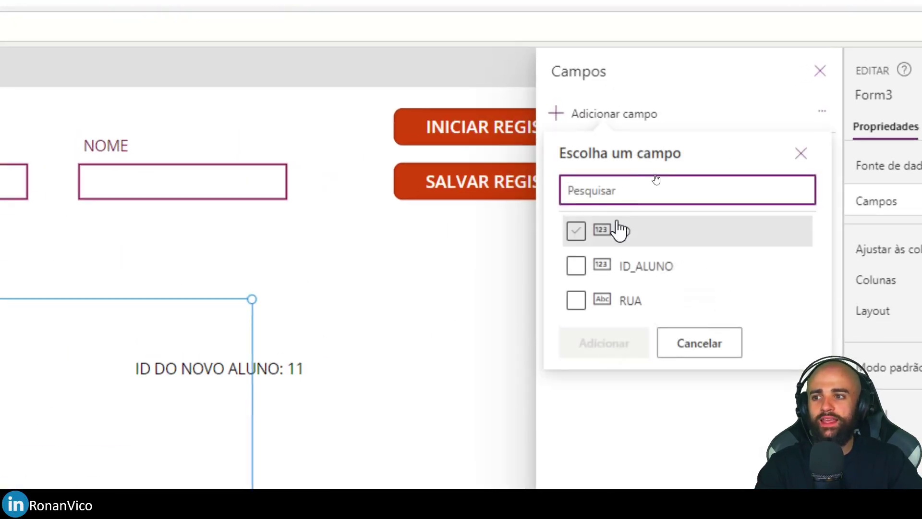
{"action": "left_click", "coordinate": [624, 265]}
{"action": "left_click", "coordinate": [624, 300]}
{"action": "left_click", "coordinate": [620, 342]}
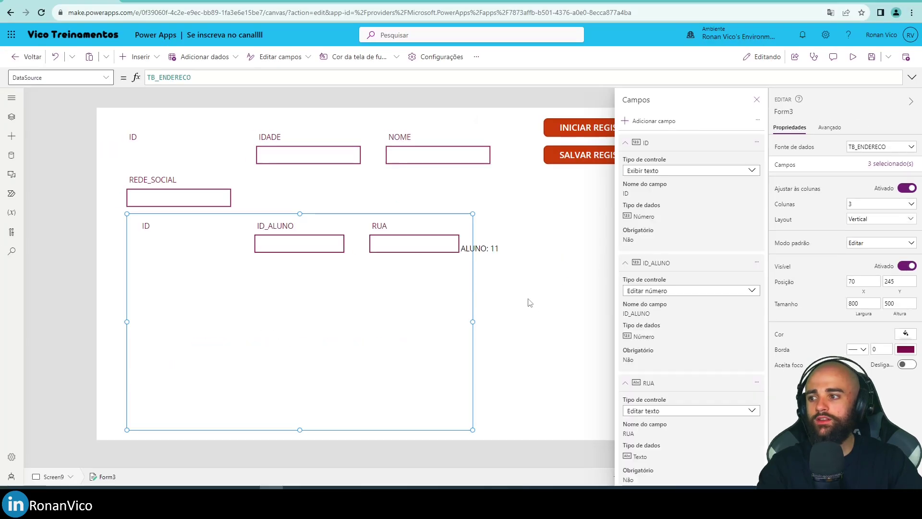
{"action": "left_click", "coordinate": [528, 298]}
Shrink, lower and widen the address form to 800×138 at 57, 369 below the ID label.
{"action": "left_click", "coordinate": [323, 428]}
{"action": "left_click_drag", "start_coordinate": [301, 429], "coordinate": [300, 273]}
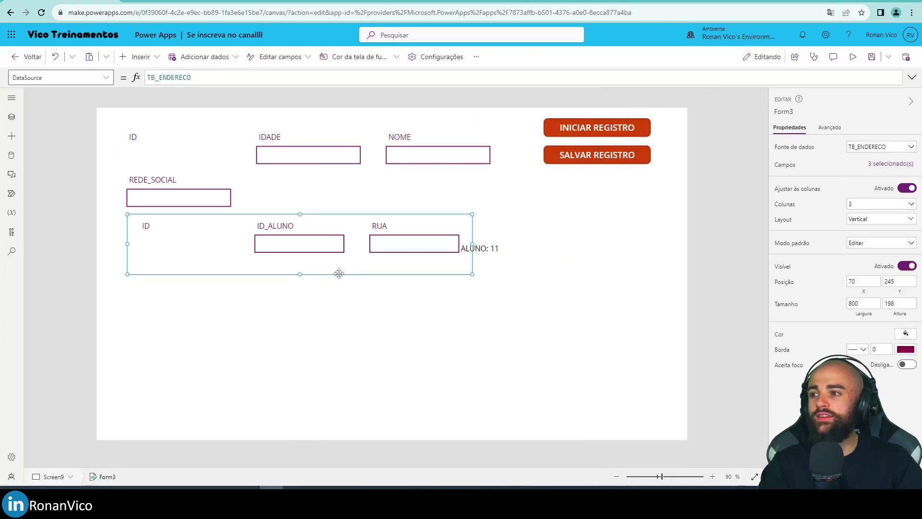
{"action": "left_click_drag", "start_coordinate": [455, 214], "coordinate": [455, 269]}
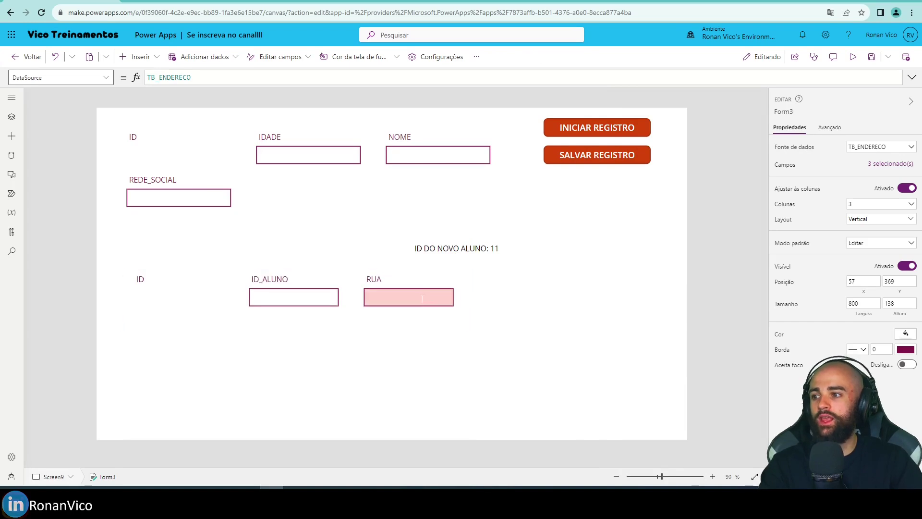
{"action": "left_click", "coordinate": [407, 300]}
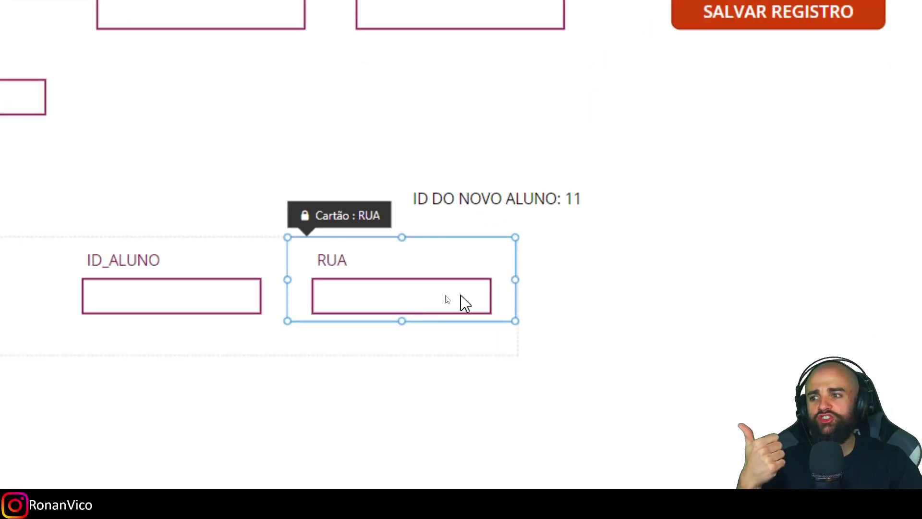
{"action": "left_click", "coordinate": [503, 334]}
{"action": "left_click_drag", "start_coordinate": [518, 293], "coordinate": [736, 274]}
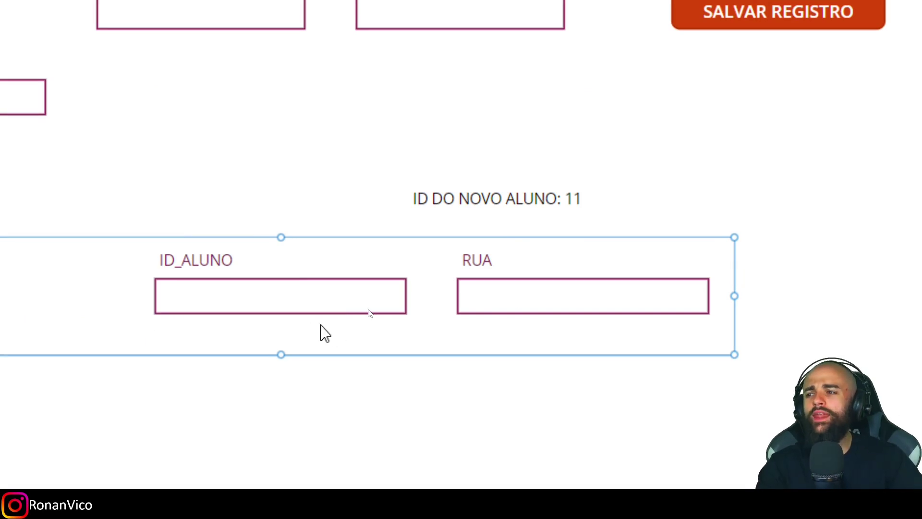
{"action": "left_click", "coordinate": [221, 310]}
{"action": "left_click", "coordinate": [288, 305]}
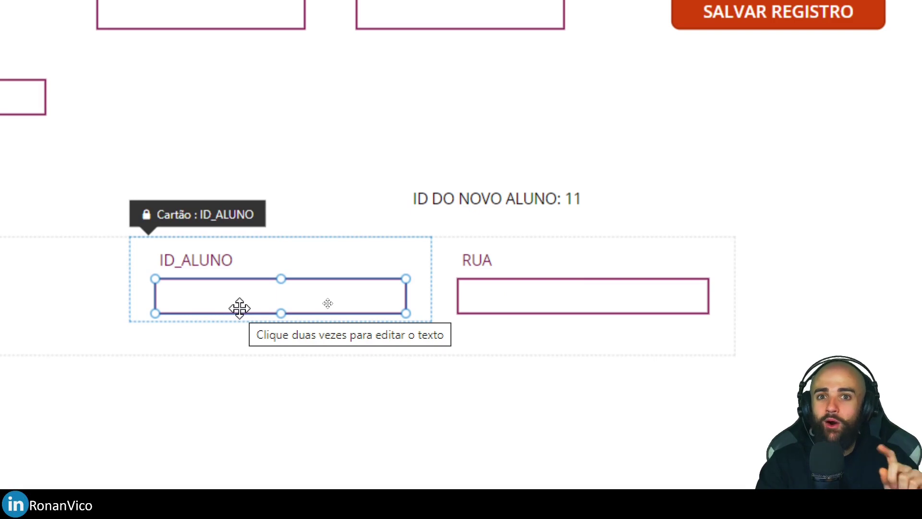
{"action": "left_click", "coordinate": [577, 206]}
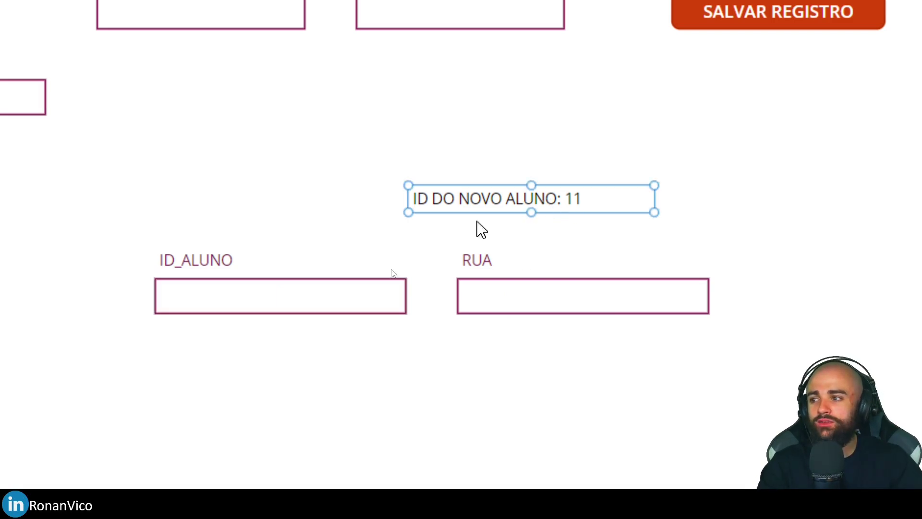
{"action": "left_click", "coordinate": [182, 288]}
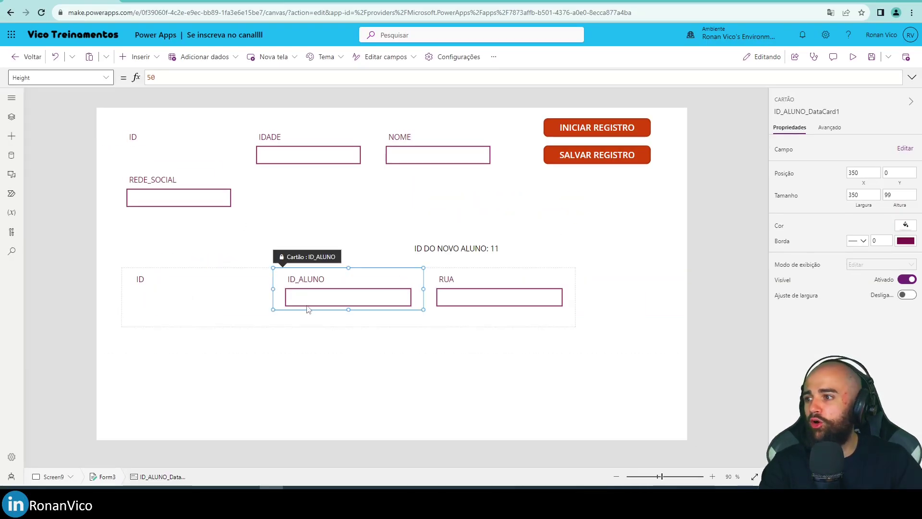
Set the ID_ALUNO card's Default to formAluno.LastSubmit.ID, copied from the label's formula.
{"action": "key", "text": "Return"}
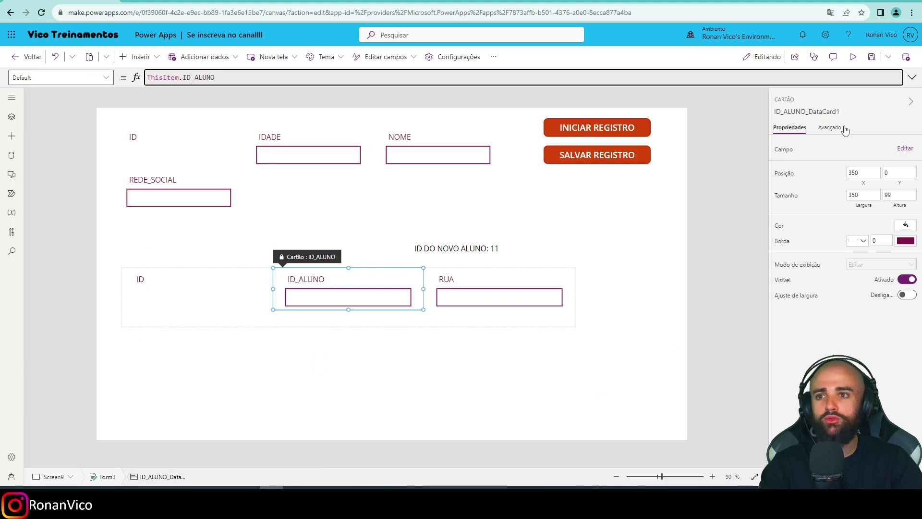
{"action": "left_click", "coordinate": [835, 129]}
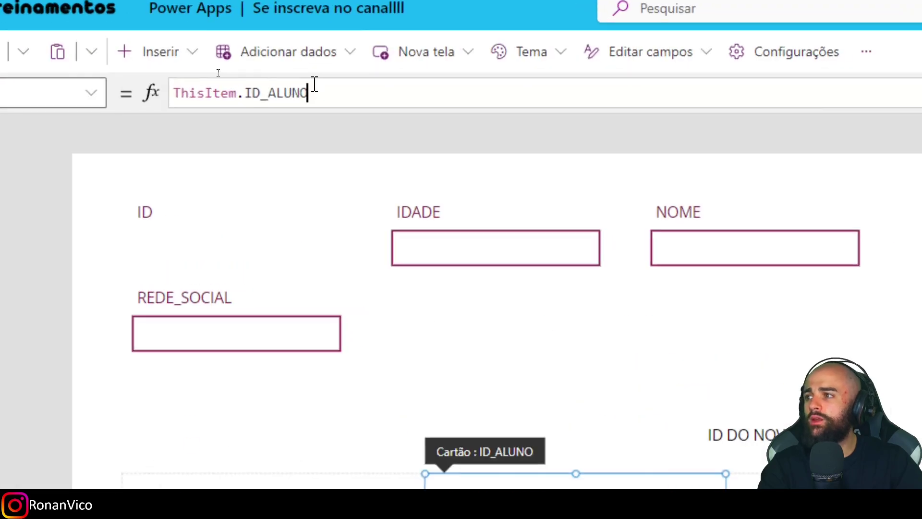
{"action": "triple_click", "coordinate": [216, 77]}
{"action": "left_click", "coordinate": [572, 212]}
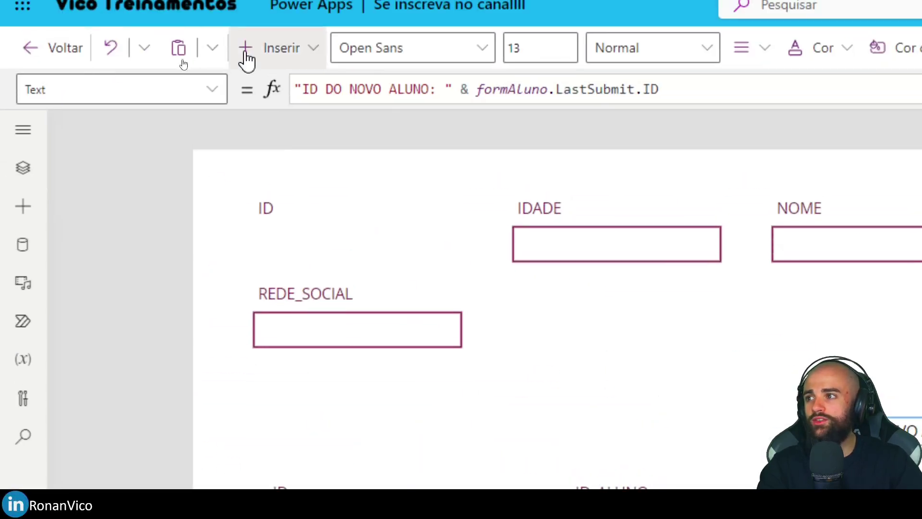
{"action": "left_click_drag", "start_coordinate": [672, 89], "coordinate": [468, 89]}
{"action": "key", "text": "ctrl+c"}
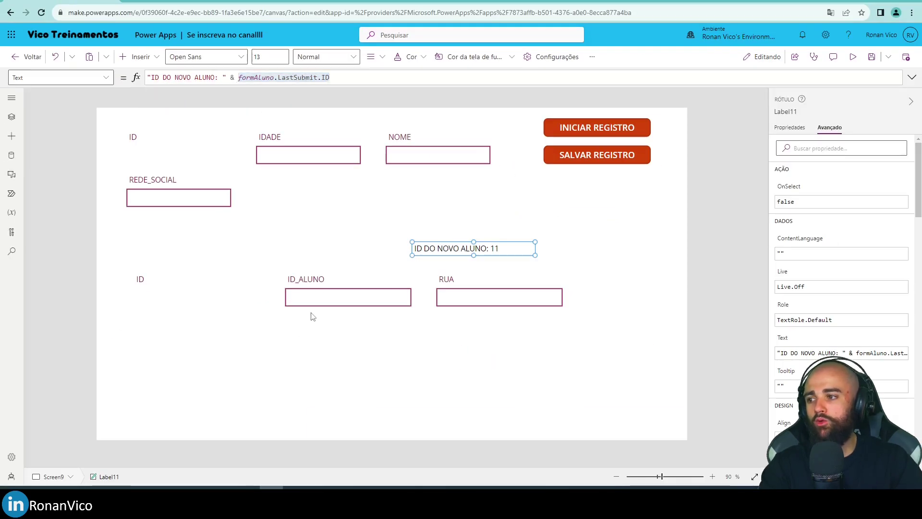
{"action": "left_click", "coordinate": [311, 314]}
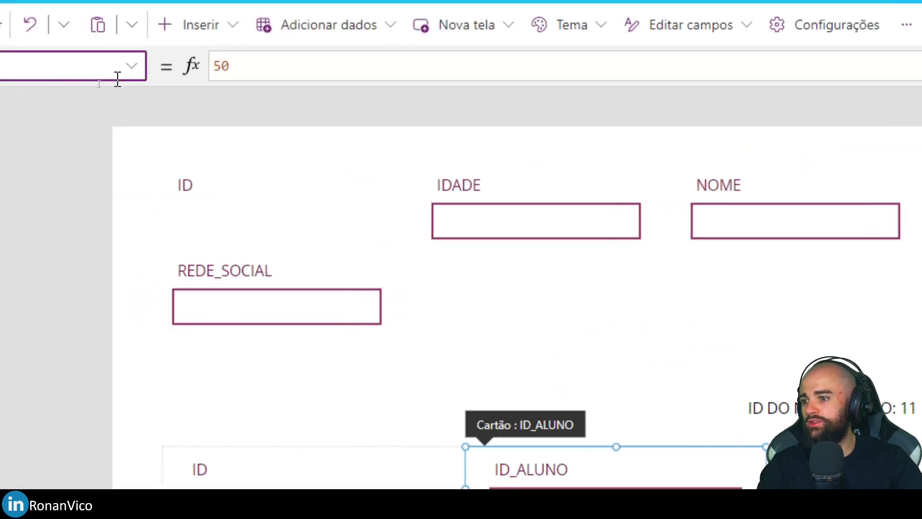
{"action": "left_click", "coordinate": [117, 77]}
{"action": "type", "text": "Def"}
{"action": "key", "text": "Return"}
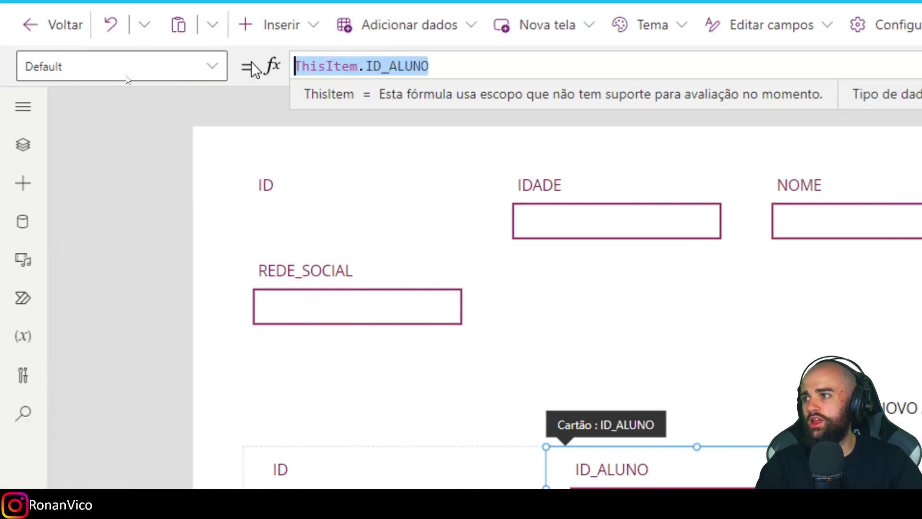
{"action": "key", "text": "ctrl+v"}
{"action": "left_click", "coordinate": [364, 365]}
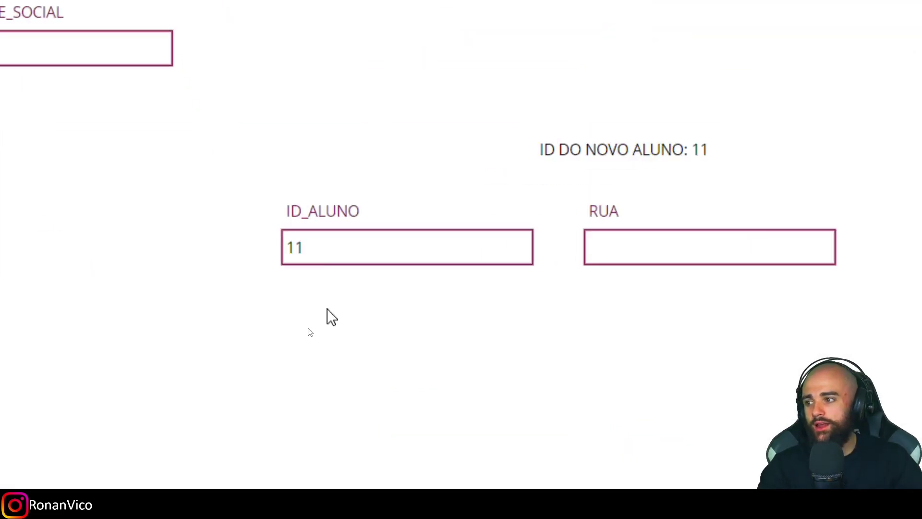
Preview the app, start a new record, and return to the editor.
{"action": "left_click", "coordinate": [306, 306]}
{"action": "key", "text": "F5"}
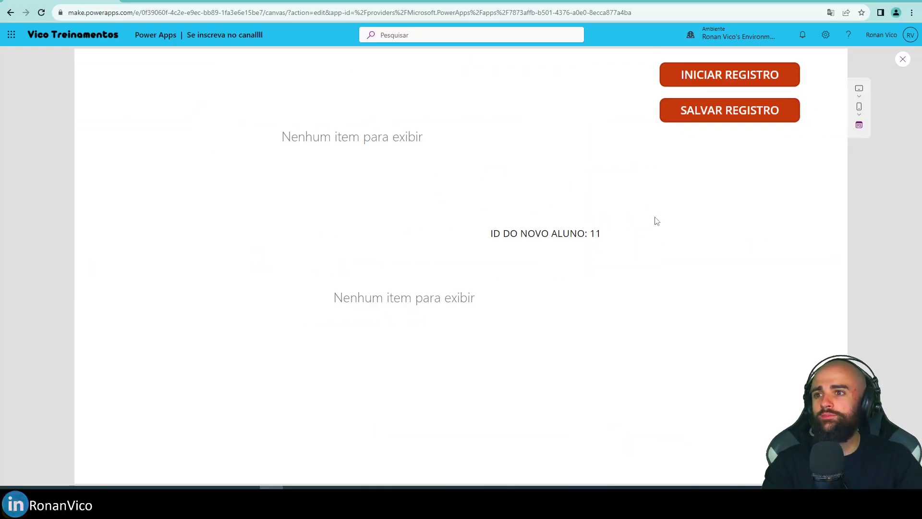
{"action": "left_click", "coordinate": [697, 83]}
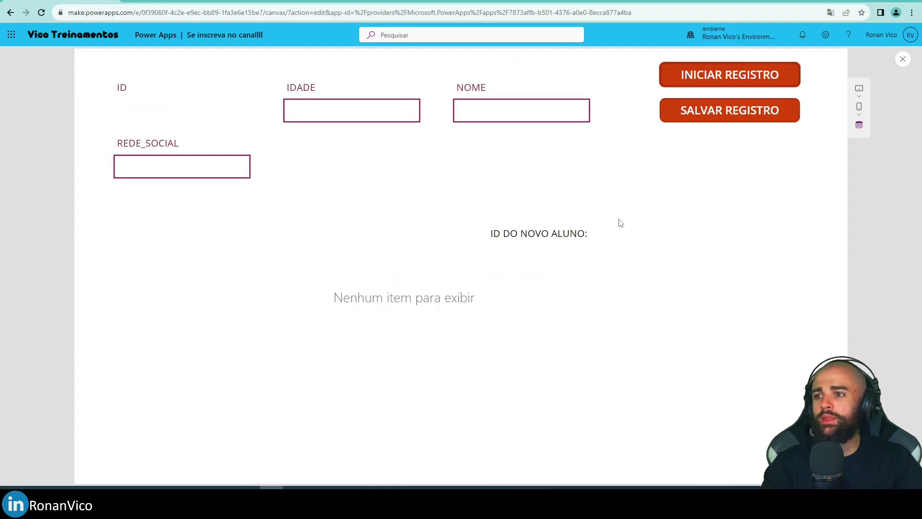
{"action": "left_click", "coordinate": [901, 60]}
{"action": "left_click", "coordinate": [551, 301]}
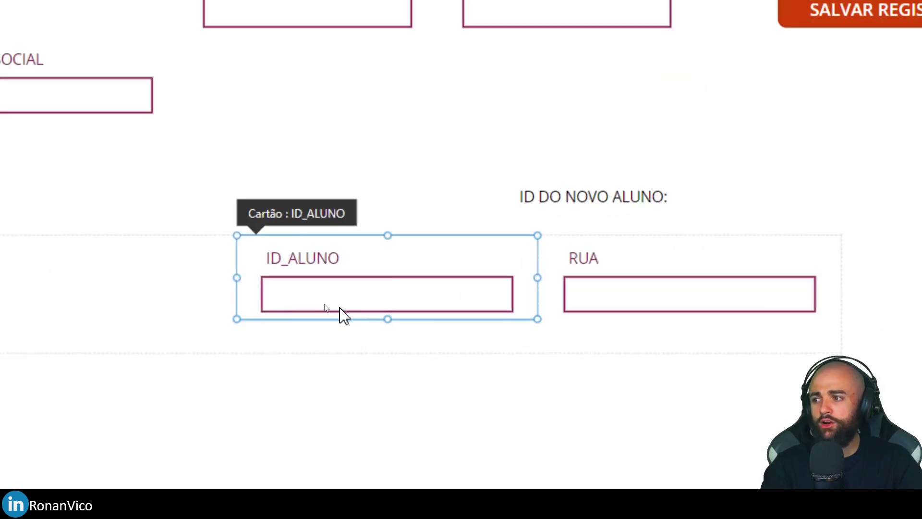
Preview again and start a new record to check the address form's ID_ALUNO field.
{"action": "left_click", "coordinate": [302, 306]}
{"action": "left_click", "coordinate": [277, 289]}
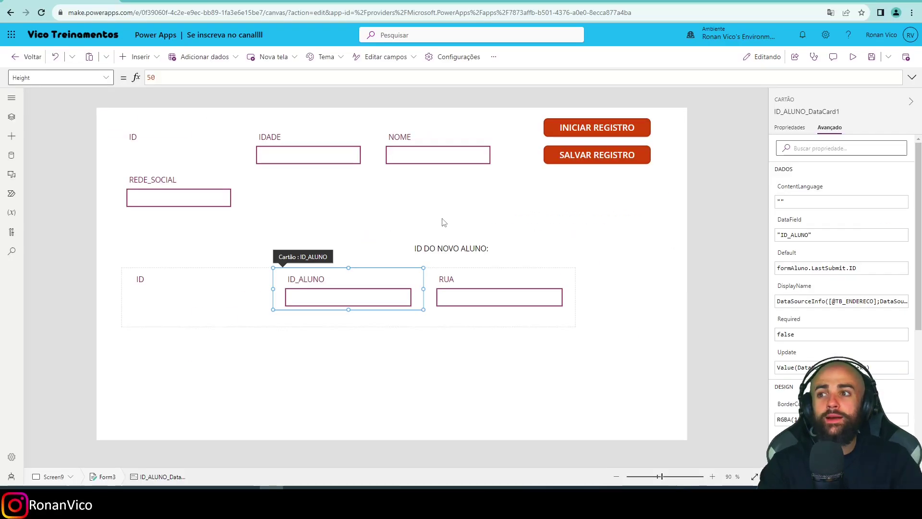
{"action": "key", "text": "F5"}
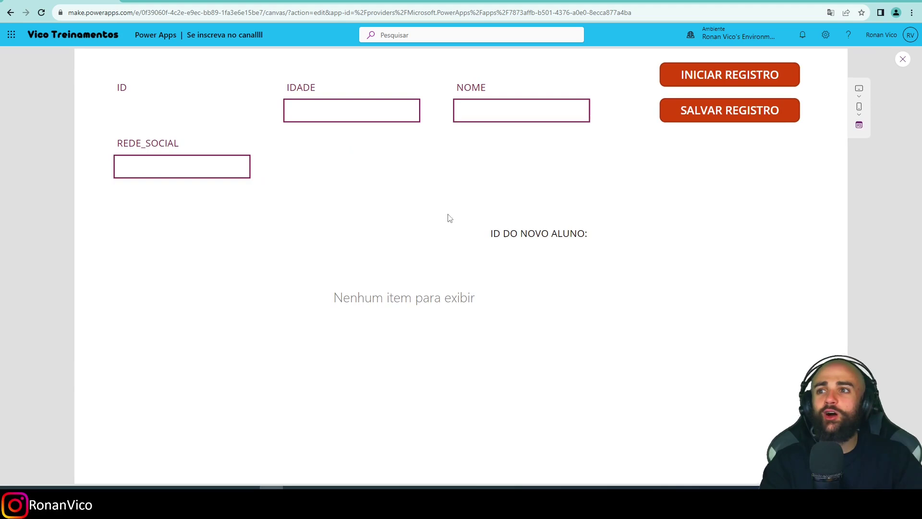
{"action": "left_click", "coordinate": [730, 72]}
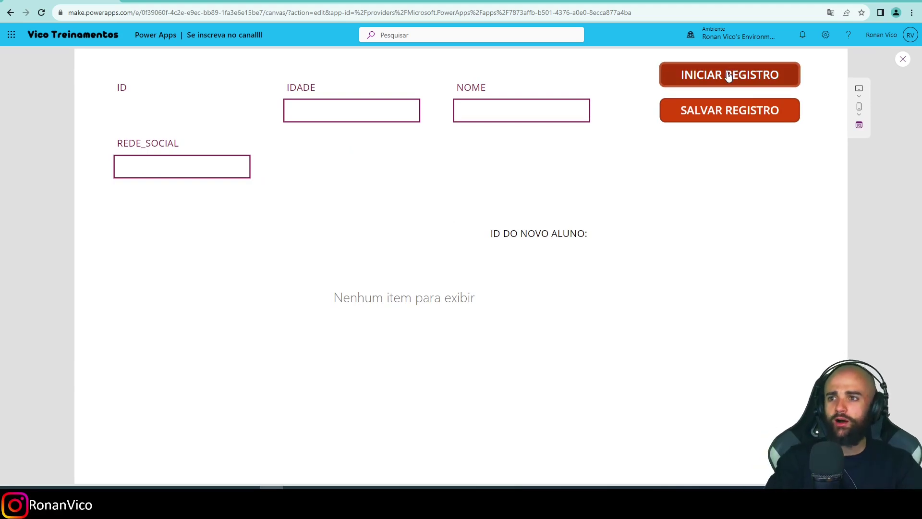
{"action": "left_click_drag", "start_coordinate": [57, 64], "coordinate": [613, 185]}
{"action": "left_click_drag", "start_coordinate": [542, 337], "coordinate": [571, 303]}
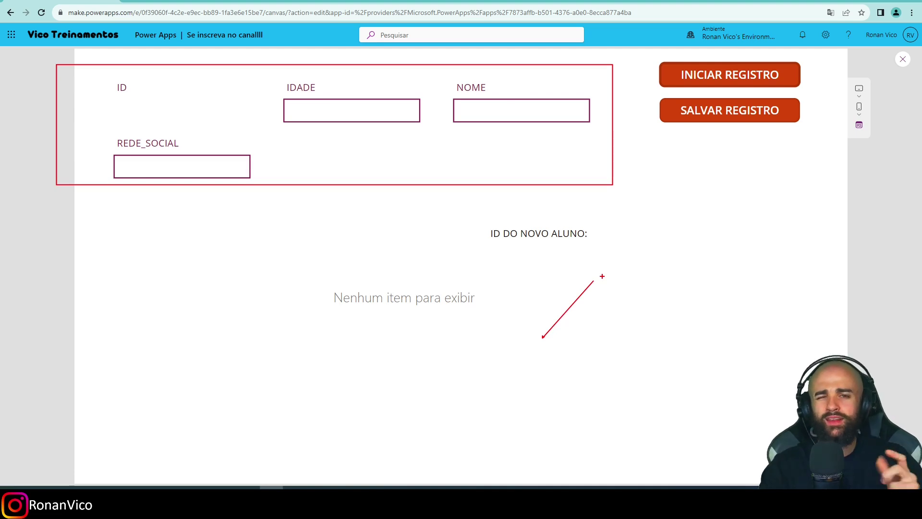
{"action": "key", "text": "Escape"}
Rename the address form Form3 to formEndereco.
{"action": "left_click", "coordinate": [903, 59]}
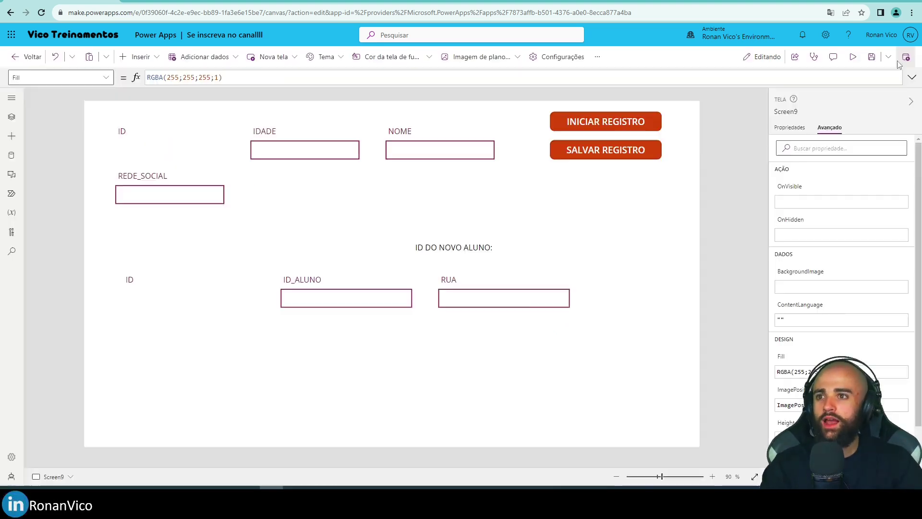
{"action": "left_click", "coordinate": [562, 304]}
{"action": "left_click", "coordinate": [605, 136]}
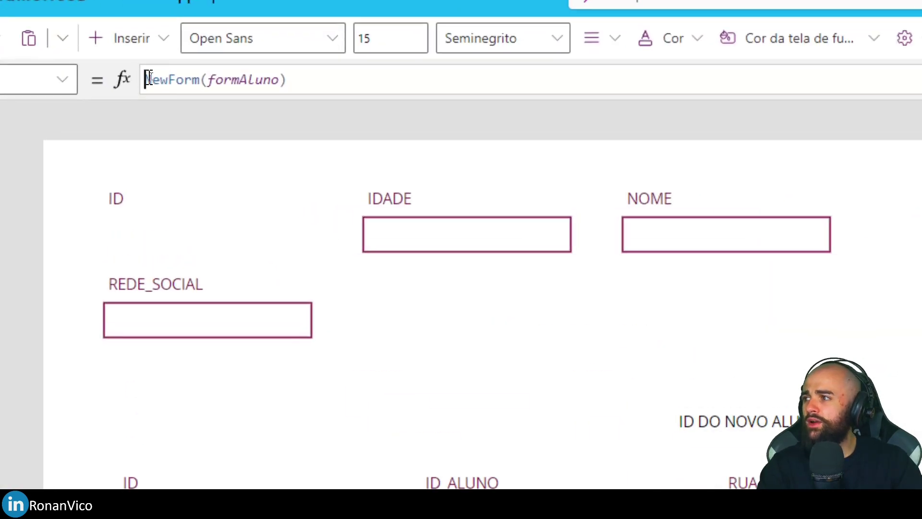
{"action": "left_click_drag", "start_coordinate": [149, 78], "coordinate": [319, 76]}
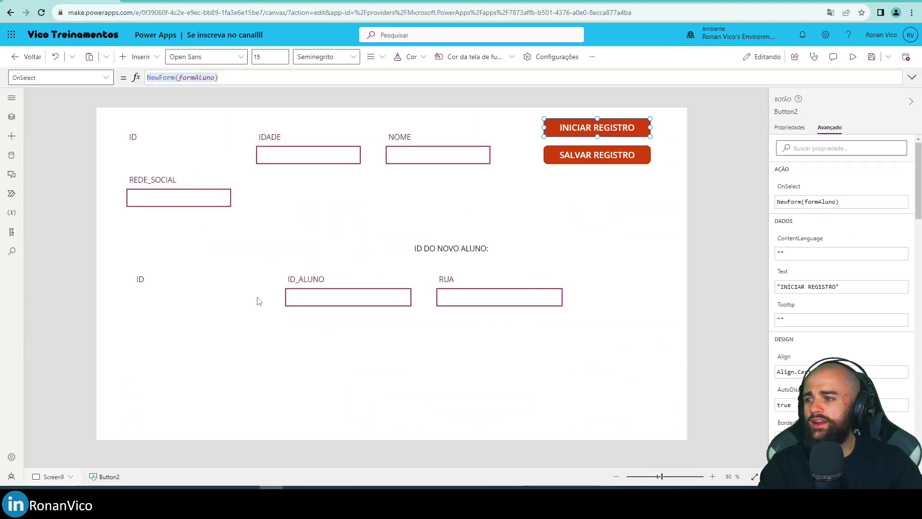
{"action": "left_click", "coordinate": [257, 299]}
{"action": "left_click", "coordinate": [235, 325]}
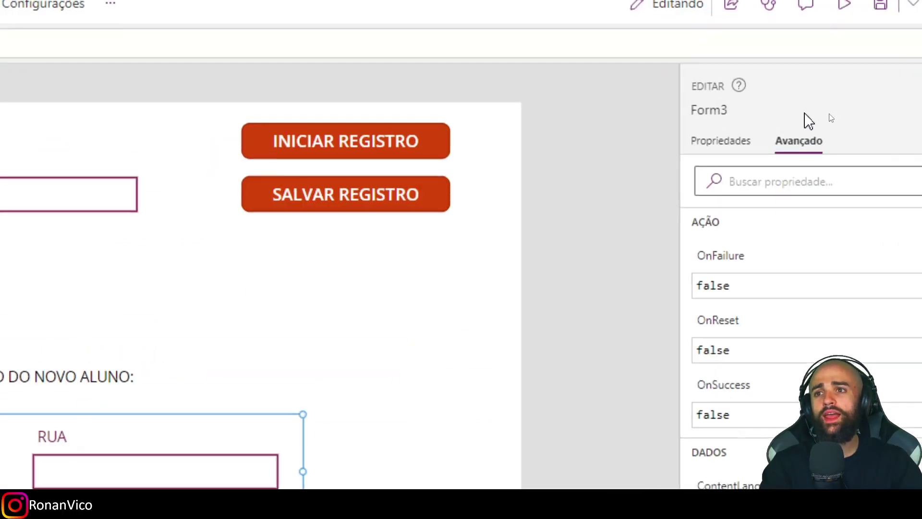
{"action": "left_click", "coordinate": [795, 109]}
{"action": "type", "text": "form"}
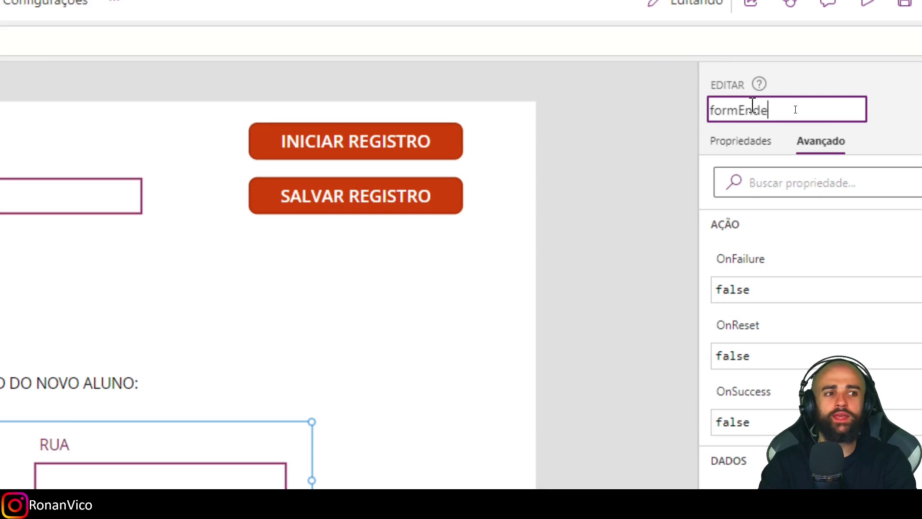
{"action": "key", "text": "Return"}
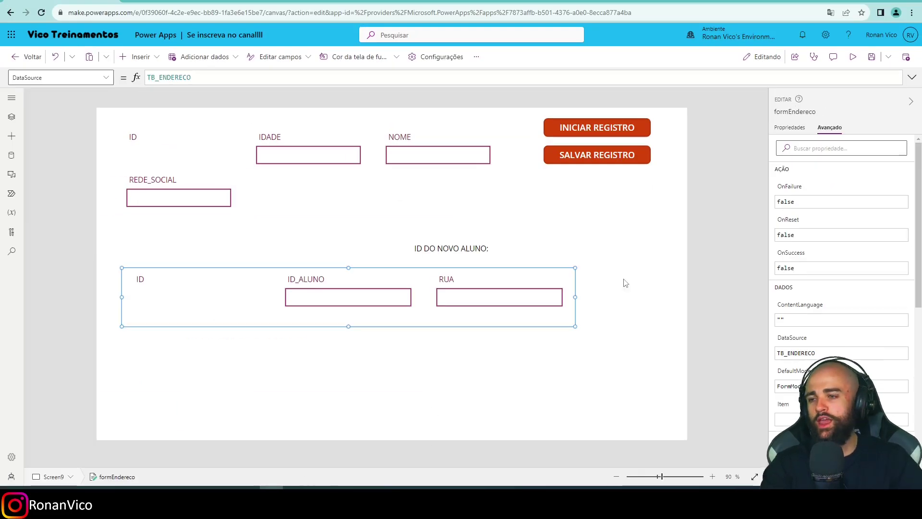
Add NewForm(formEndereco);; to INICIAR REGISTRO's OnSelect and test it in preview.
{"action": "left_click", "coordinate": [600, 136]}
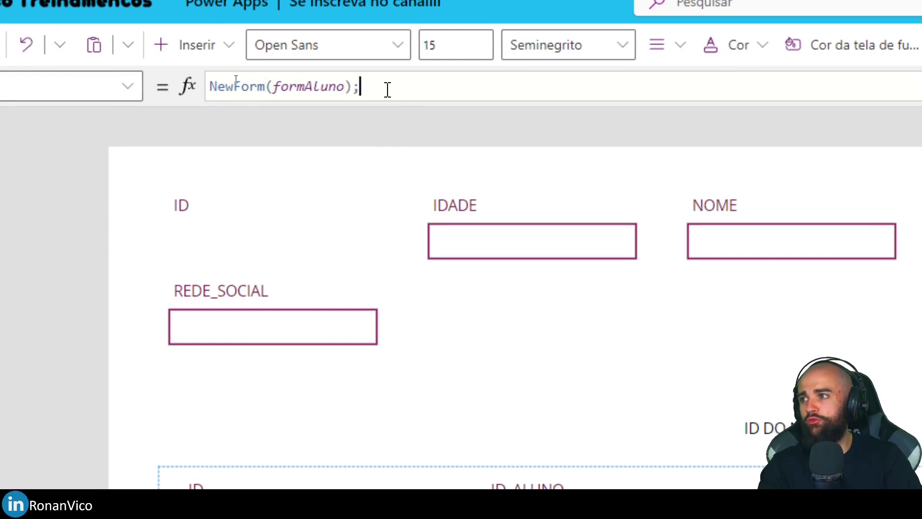
{"action": "type", "text": "NewForm(e"}
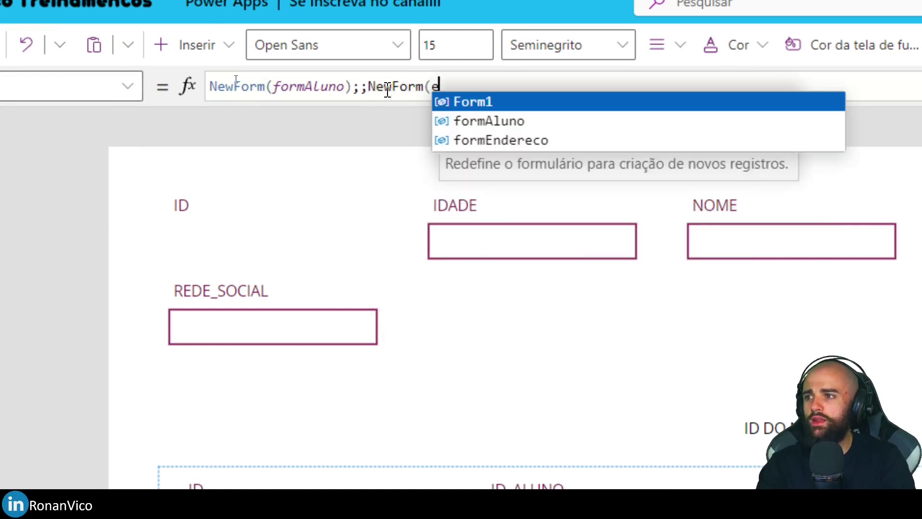
{"action": "type", "text": "formEndereco);;"}
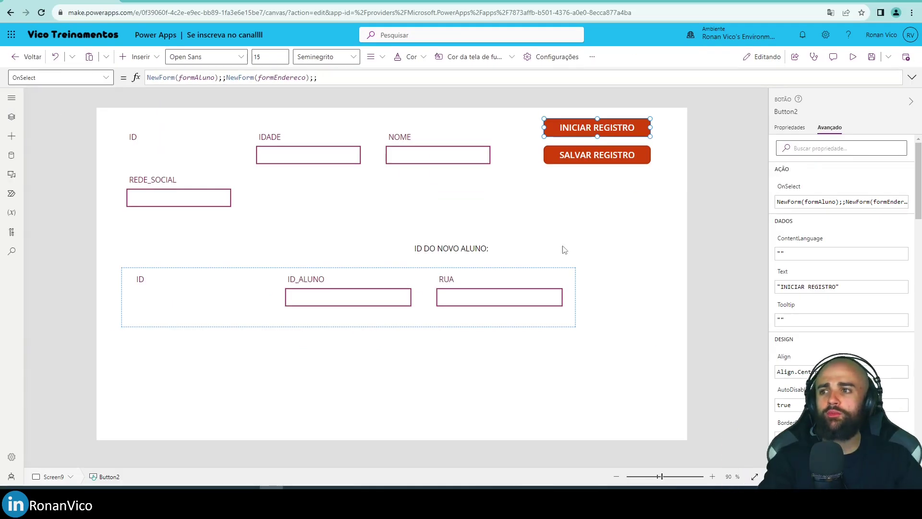
{"action": "key", "text": "F5"}
{"action": "left_click", "coordinate": [709, 76]}
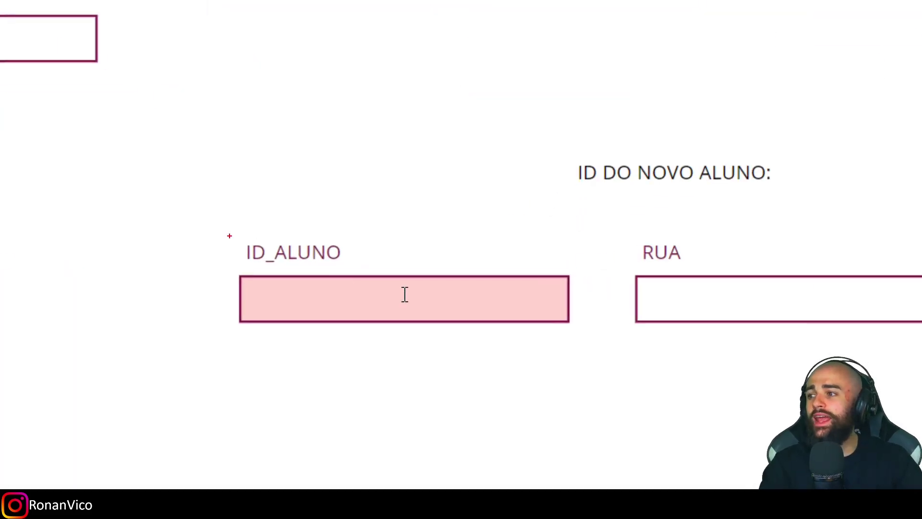
Close the app preview and select the address form formEndereco on the canvas.
{"action": "left_click_drag", "start_coordinate": [224, 235], "coordinate": [595, 345]}
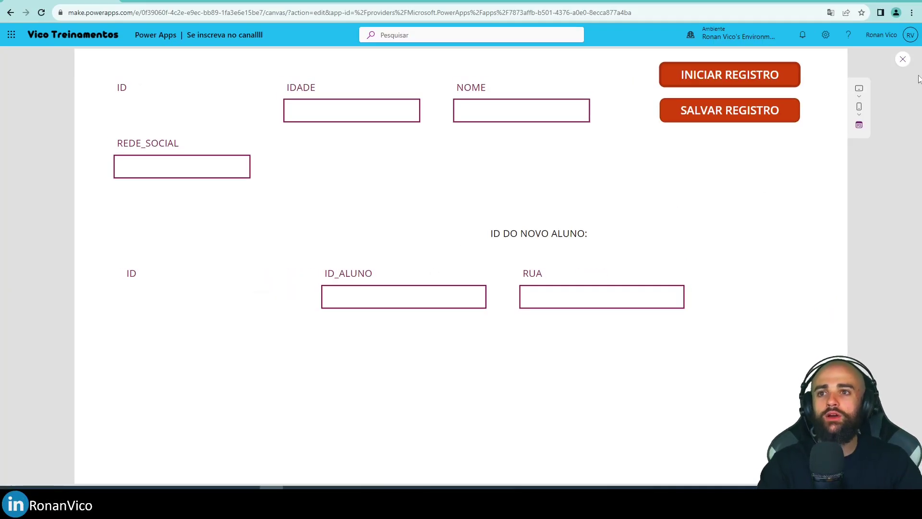
{"action": "left_click", "coordinate": [903, 59]}
{"action": "left_click", "coordinate": [550, 301]}
{"action": "left_click", "coordinate": [367, 321]}
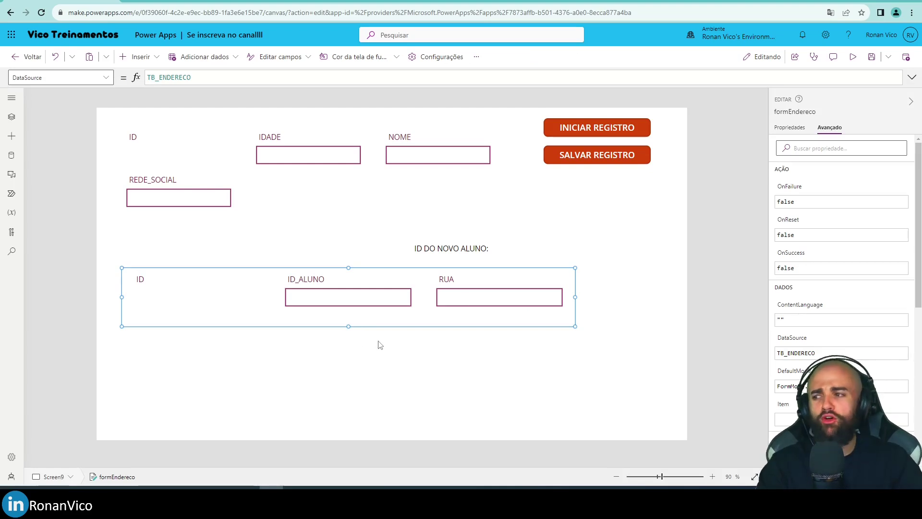
Select the ID_ALUNO card, try setting its Visible to false, then undo it.
{"action": "left_click", "coordinate": [368, 306]}
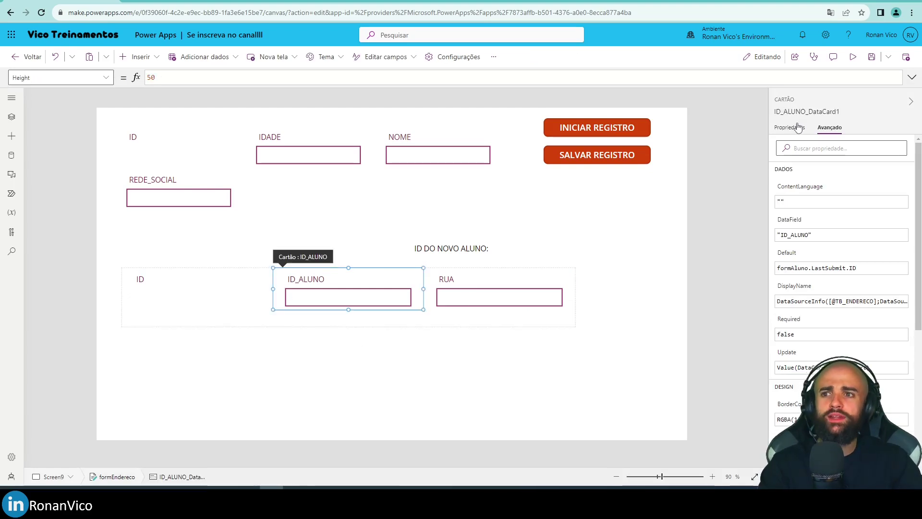
{"action": "left_click", "coordinate": [16, 118]}
{"action": "left_click", "coordinate": [17, 78]}
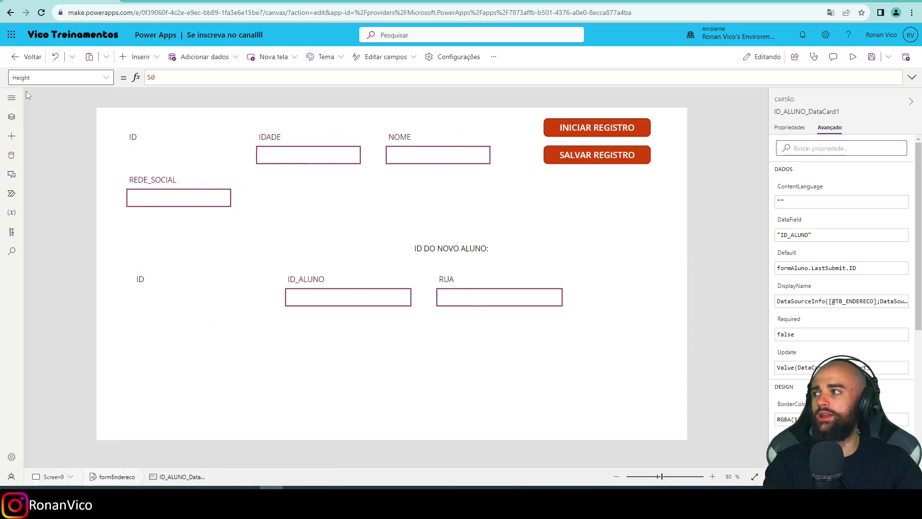
{"action": "type", "text": "Vis"}
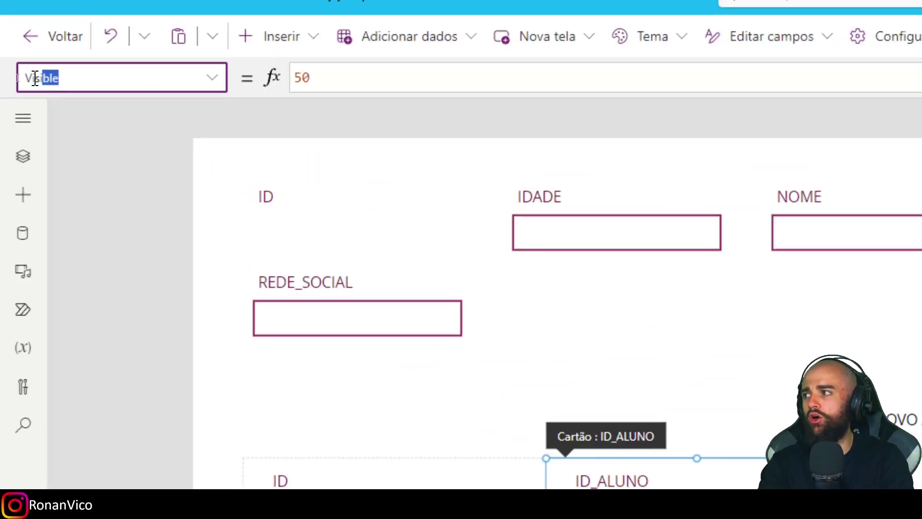
{"action": "key", "text": "Return"}
{"action": "left_click", "coordinate": [381, 81]}
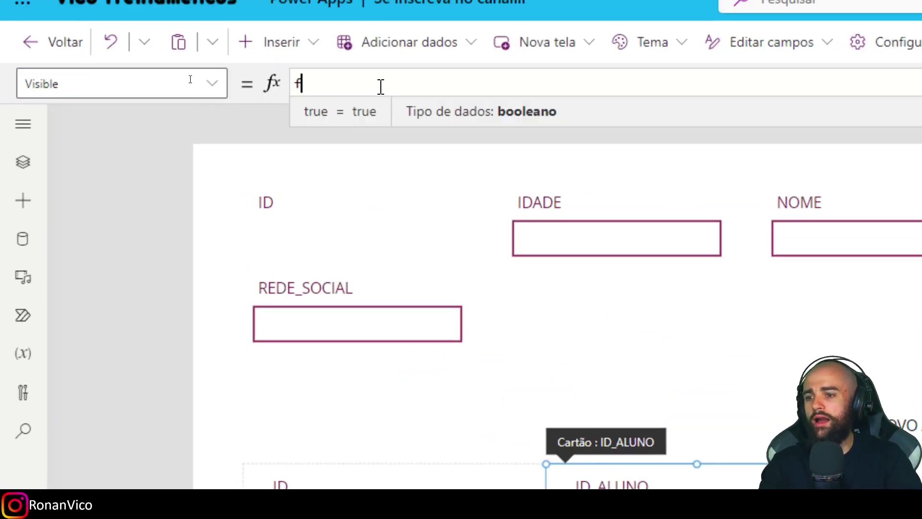
{"action": "type", "text": "alse"}
{"action": "key", "text": "ctrl+z"}
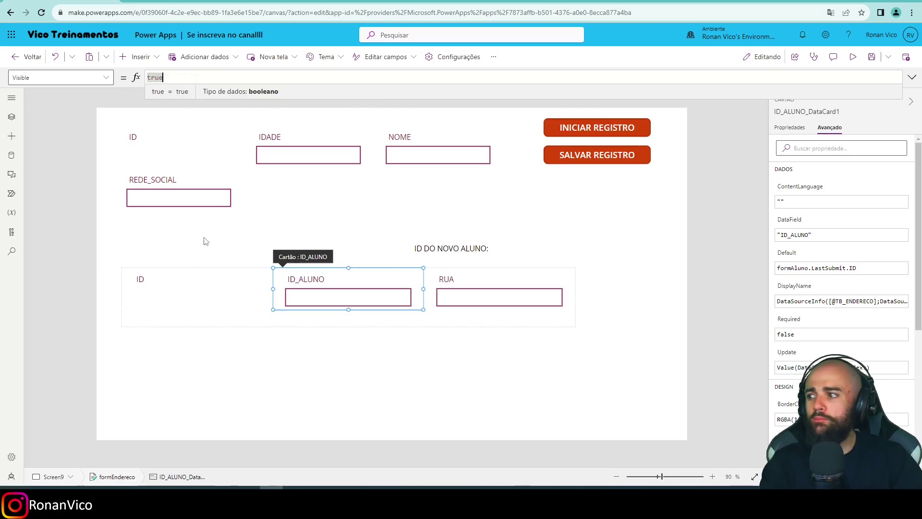
Reselect the ID_ALUNO card and bring up its DisplayMode property formula.
{"action": "left_click", "coordinate": [21, 77]}
{"action": "type", "text": "DisplayMode"}
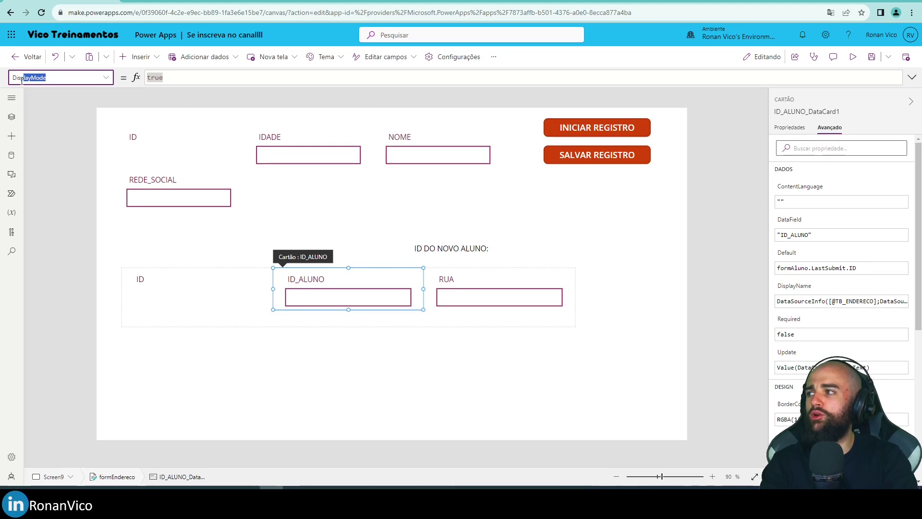
{"action": "key", "text": "Return"}
{"action": "left_click", "coordinate": [324, 304]}
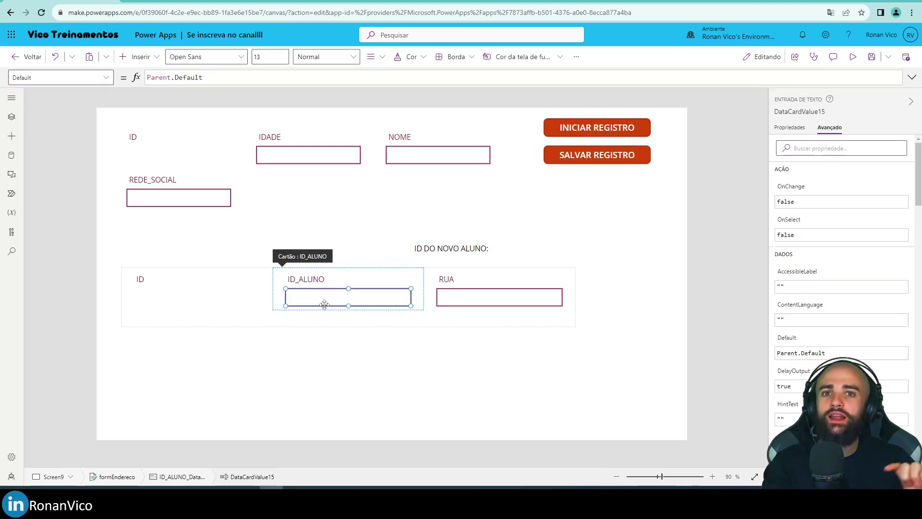
{"action": "left_click", "coordinate": [284, 303]}
{"action": "left_click", "coordinate": [27, 80]}
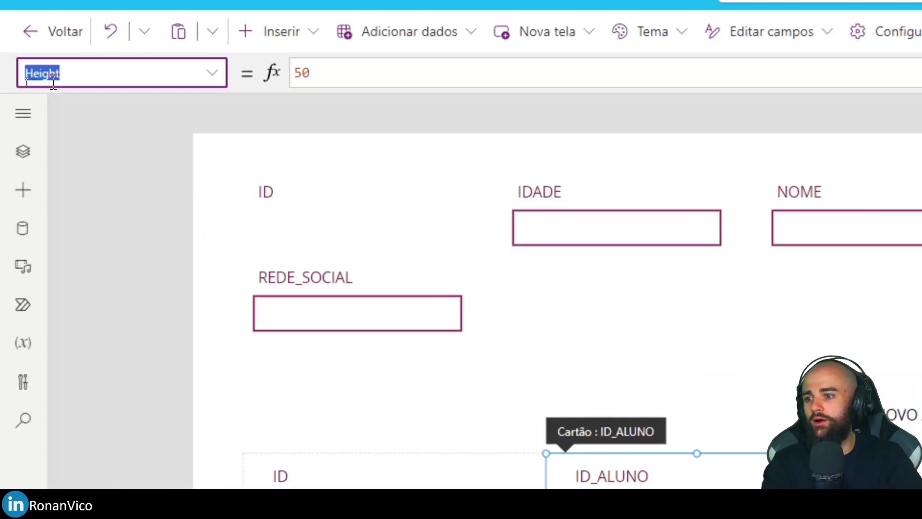
{"action": "type", "text": "DisplayMode"}
{"action": "key", "text": "Return"}
Set the ID_ALUNO card's DisplayMode to DisplayMode.View and preview the app.
{"action": "triple_click", "coordinate": [395, 85]}
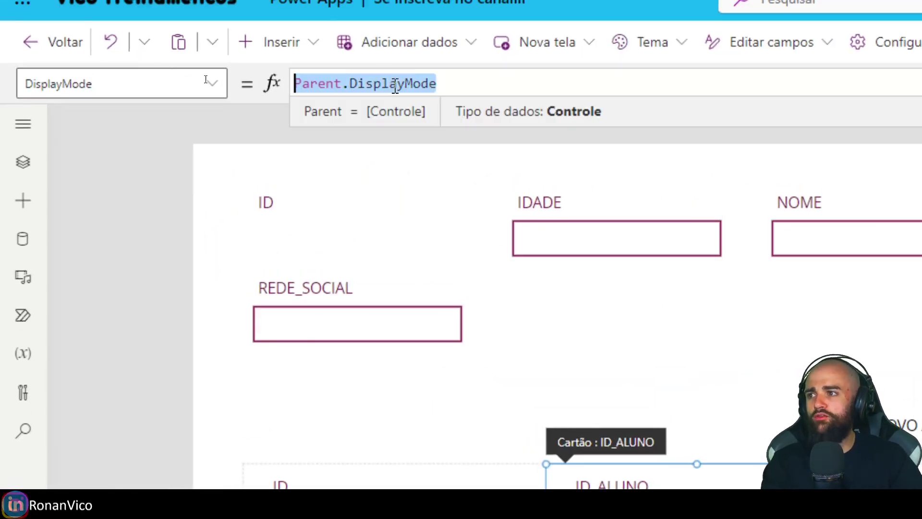
{"action": "type", "text": "Disp"}
{"action": "key", "text": "Tab"}
{"action": "type", "text": ".View"}
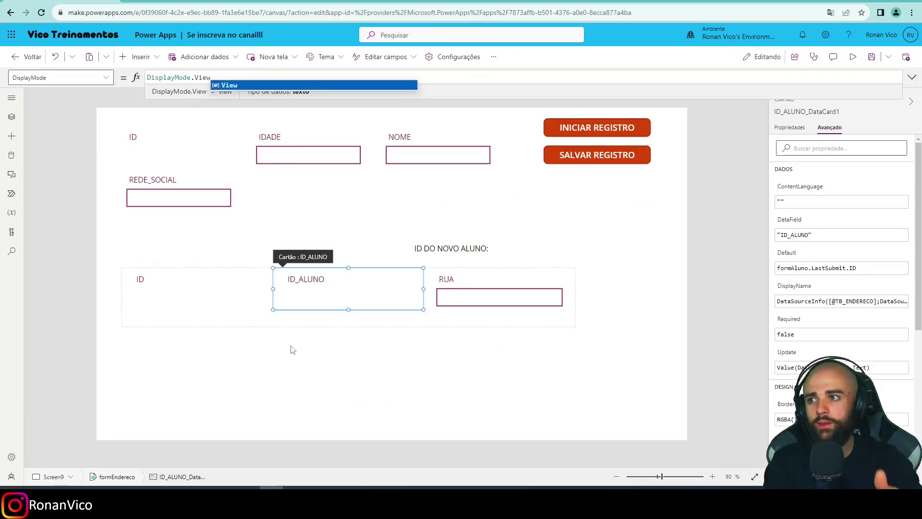
{"action": "left_click", "coordinate": [319, 377]}
{"action": "key", "text": "F5"}
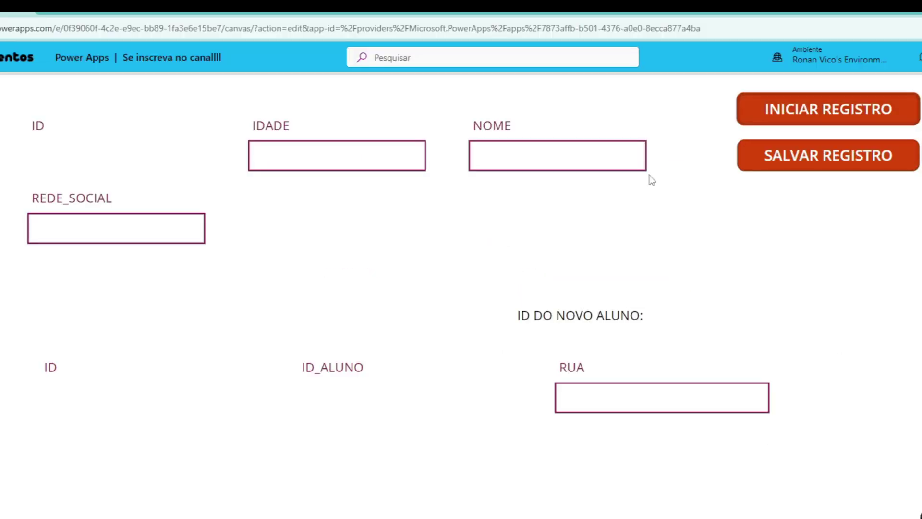
Fill IDADE, NOME and REDE_SOCIAL 'asdada' in the preview, then exit to the editor.
{"action": "left_click", "coordinate": [344, 160]}
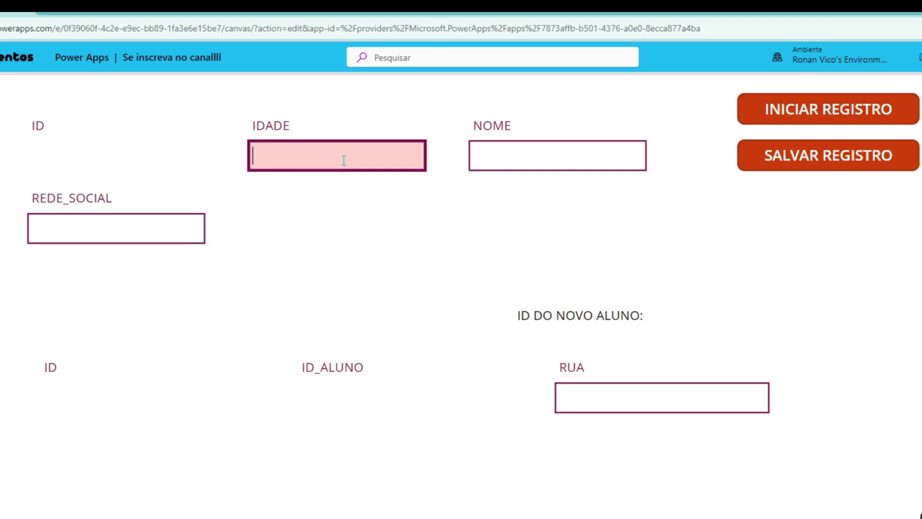
{"action": "type", "text": "20"}
{"action": "left_click", "coordinate": [535, 153]}
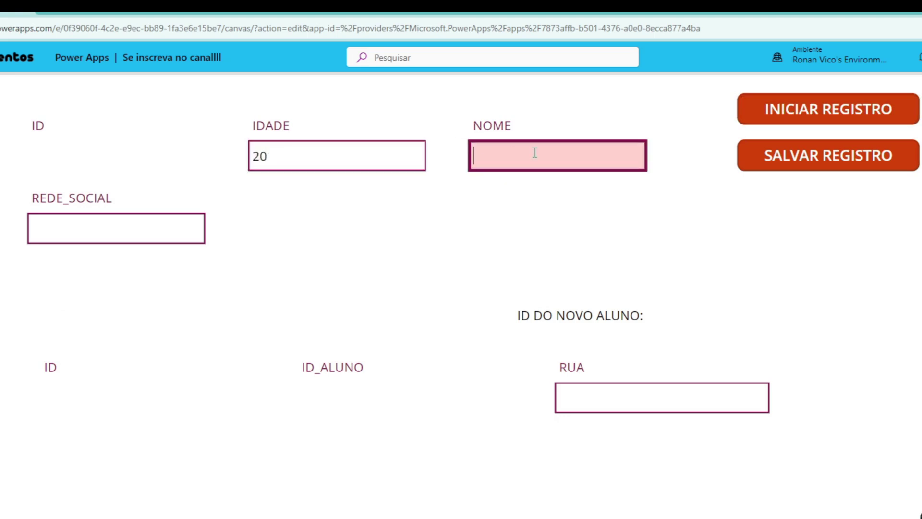
{"action": "type", "text": "banana"}
{"action": "key", "text": "Tab"}
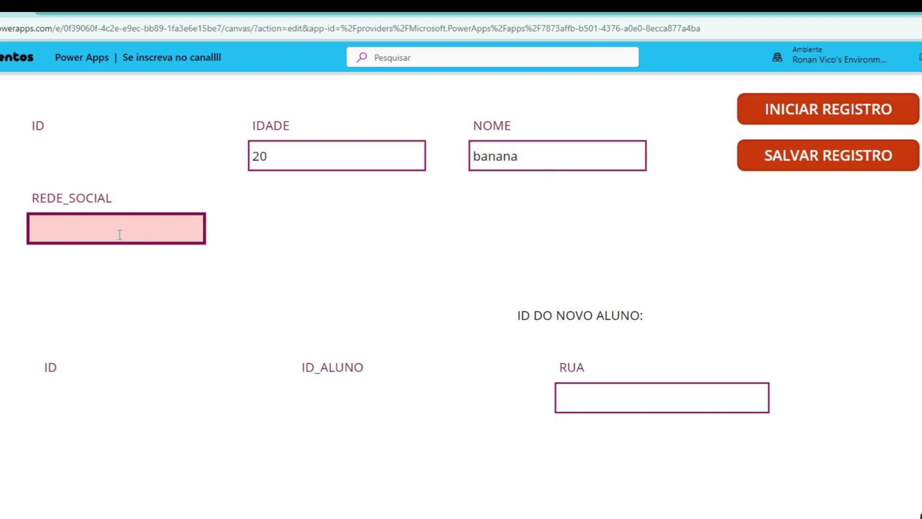
{"action": "type", "text": "asdada"}
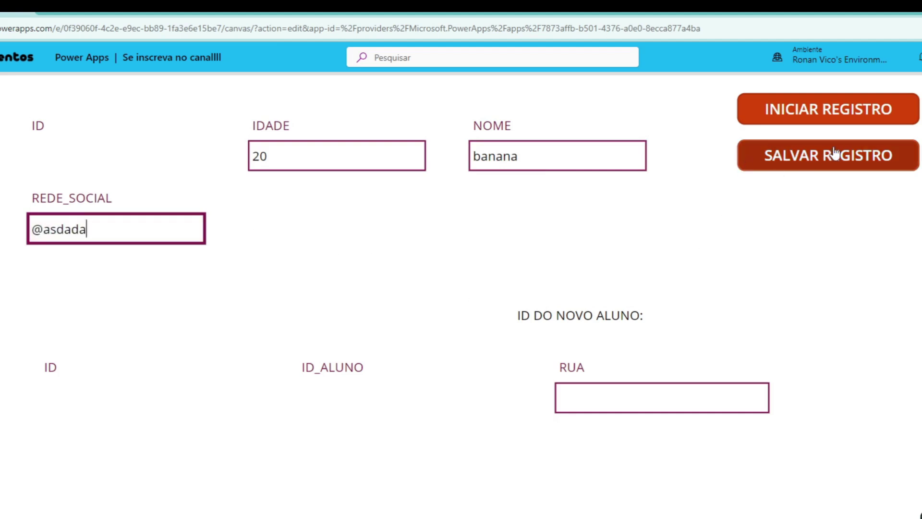
{"action": "left_click", "coordinate": [685, 391]}
{"action": "type", "text": "Rua ameixas"}
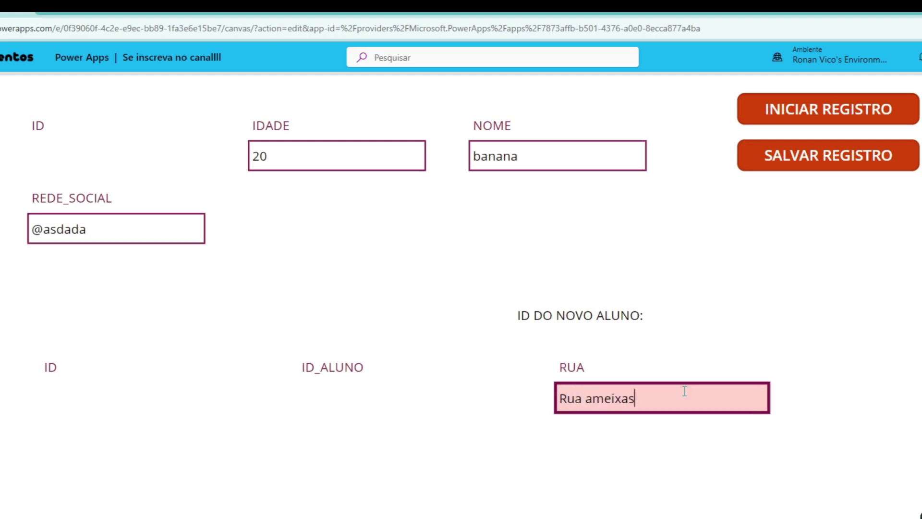
{"action": "key", "text": "Escape"}
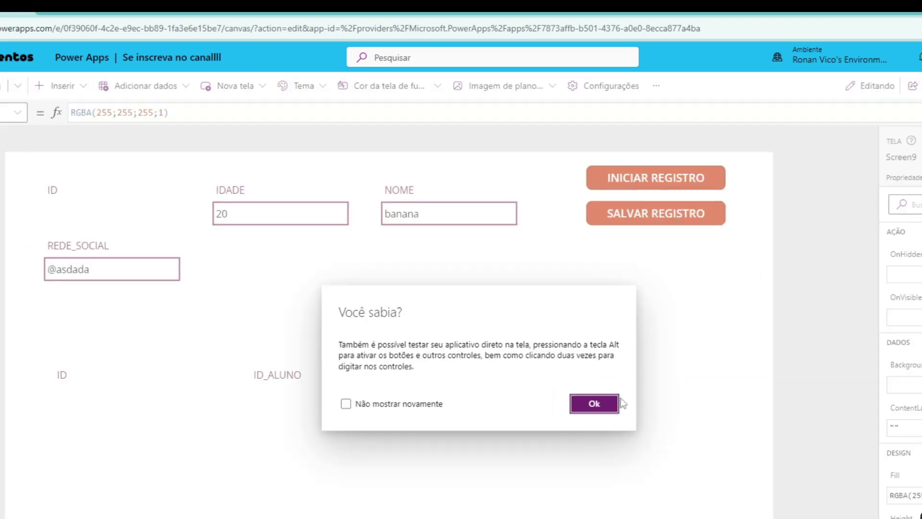
Dismiss the 'Você sabia?' tip and inspect SALVAR REGISTRO's OnSelect formula, SubmitForm(formAluno).
{"action": "left_click", "coordinate": [616, 405]}
{"action": "left_click", "coordinate": [694, 212]}
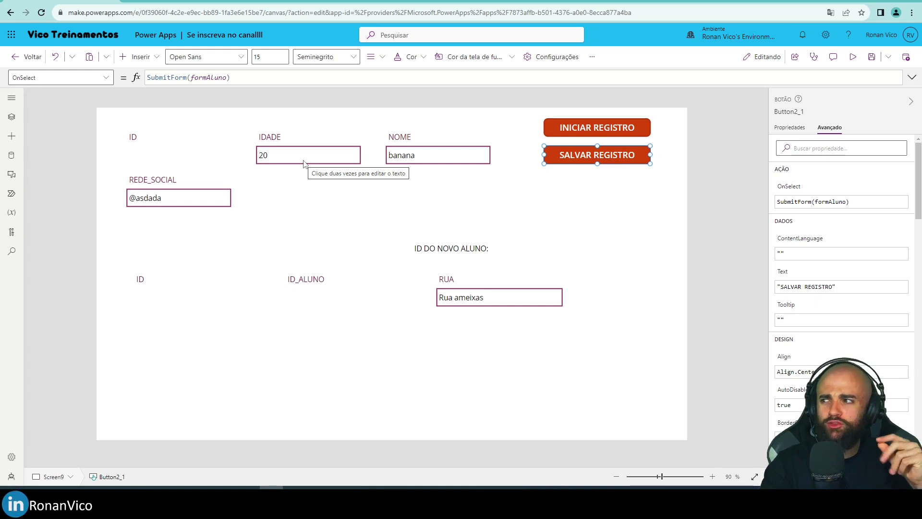
{"action": "left_click", "coordinate": [250, 82]}
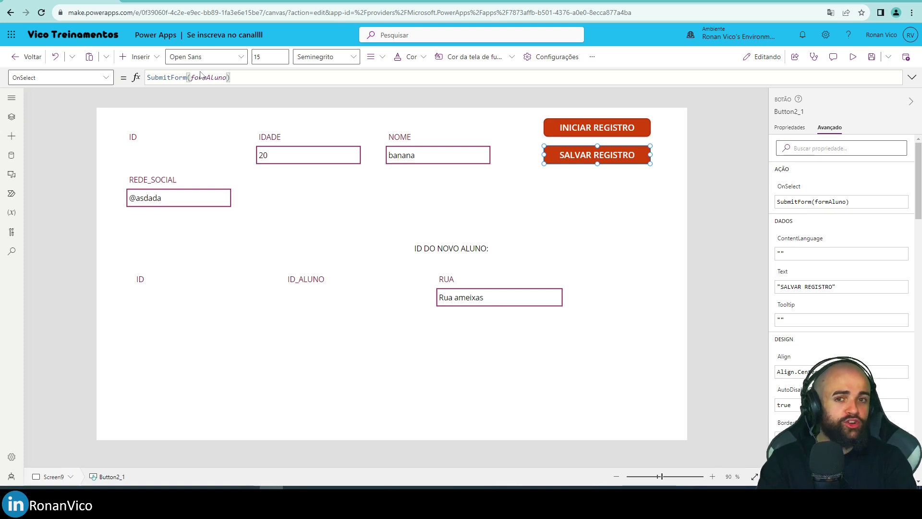
{"action": "left_click", "coordinate": [210, 208]}
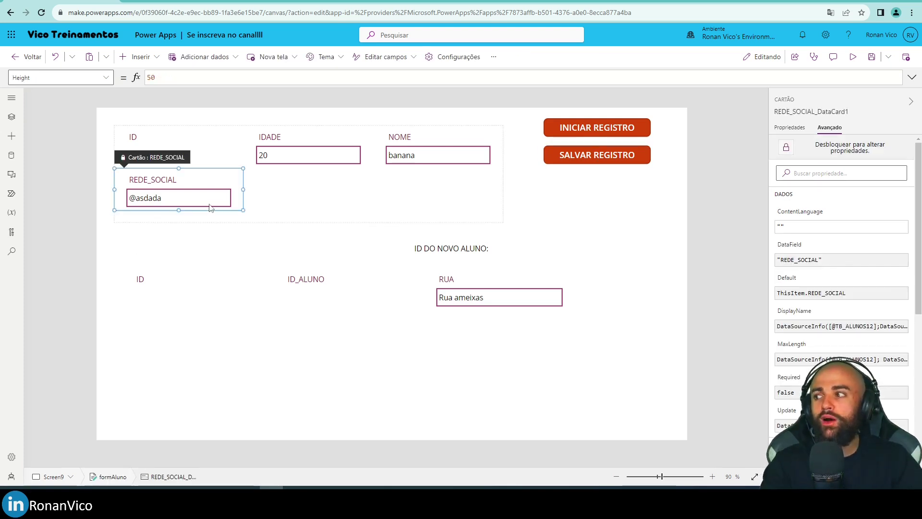
Select the student form formAluno and bring up its OnSuccess formula.
{"action": "left_click", "coordinate": [221, 242]}
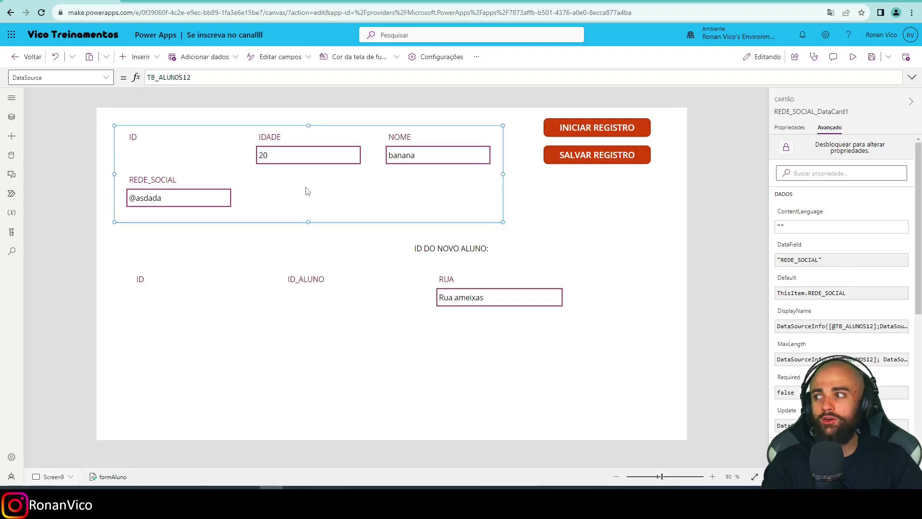
{"action": "left_click", "coordinate": [66, 77]}
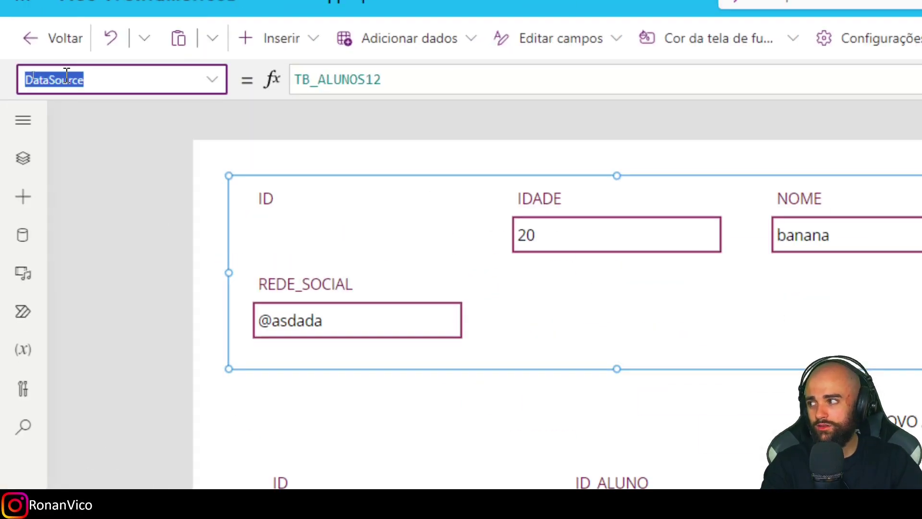
{"action": "type", "text": "OnSuccess"}
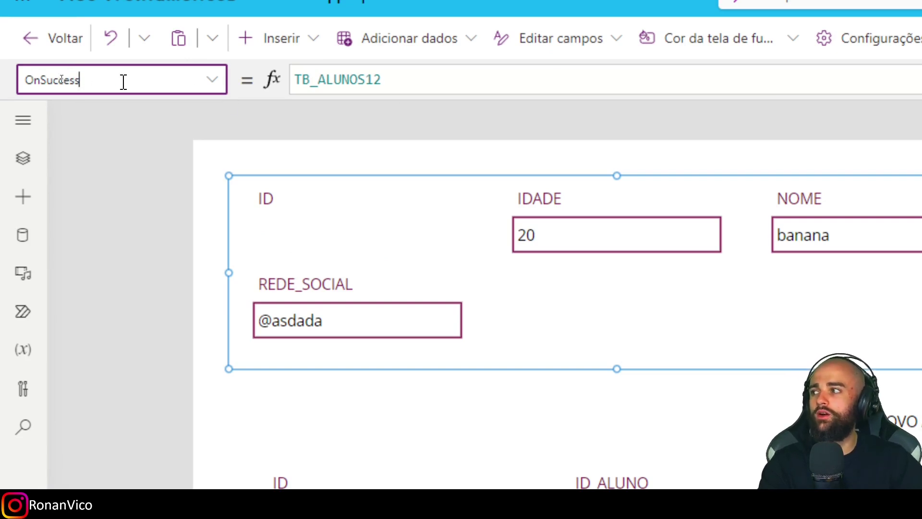
{"action": "key", "text": "Return"}
{"action": "left_click", "coordinate": [310, 77]}
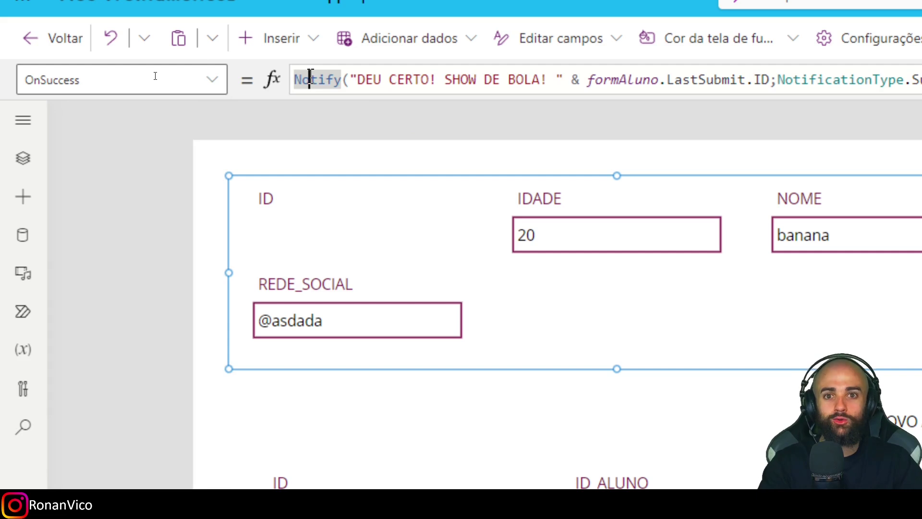
{"action": "left_click", "coordinate": [75, 72]}
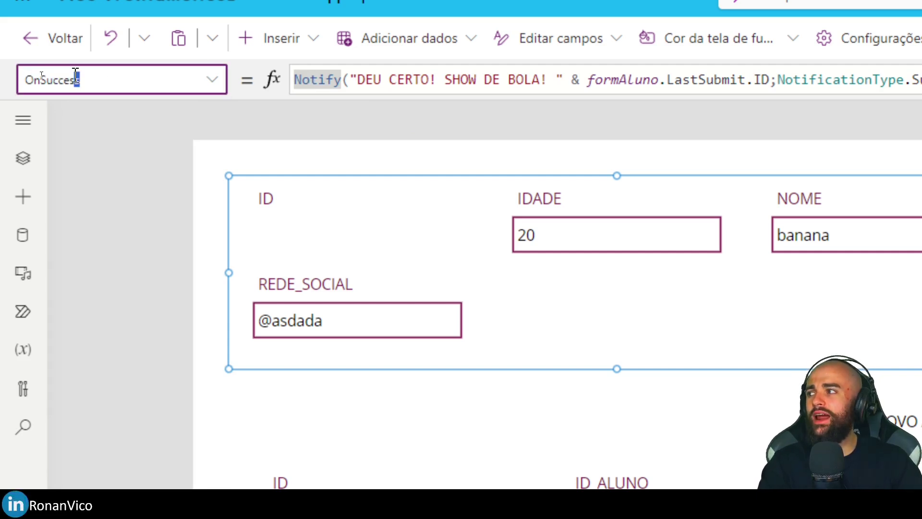
{"action": "left_click_drag", "start_coordinate": [105, 75], "coordinate": [10, 78]}
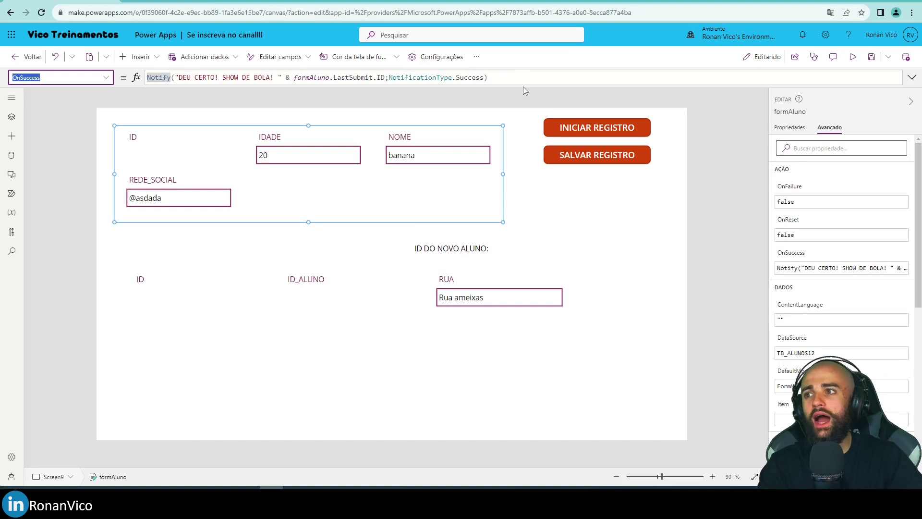
{"action": "left_click", "coordinate": [513, 76]}
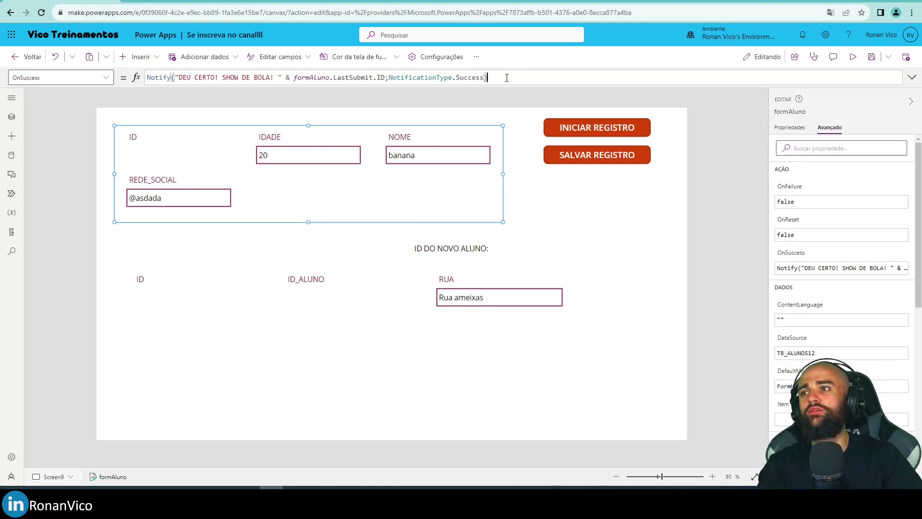
Add SubmitForm(formEndereco);; after the Notify call in OnSuccess, then launch the preview.
{"action": "key", "text": "ctrl+a"}
{"action": "key", "text": "BackSpace"}
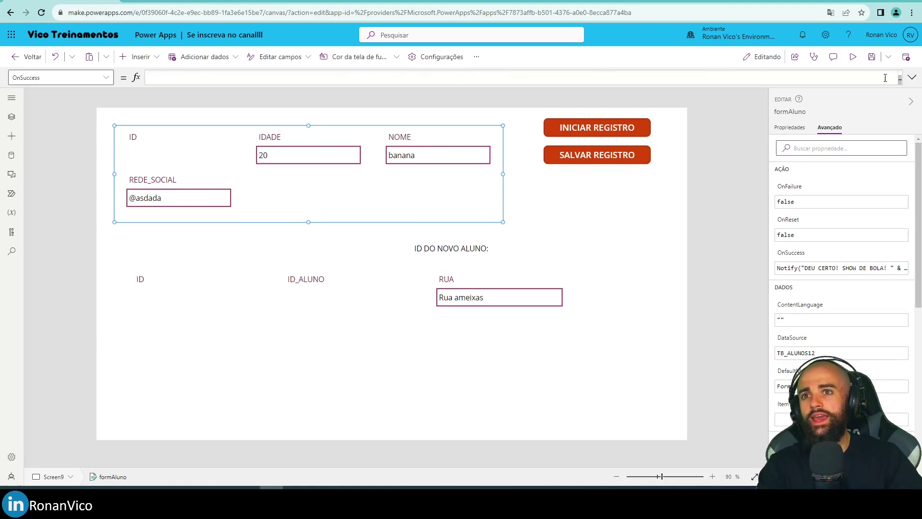
{"action": "type", "text": "Notify(\"DEU CERTO! SHOW DE BOLA! \" & formAluno.LastSubmit.ID;NotificationType.Success);;"}
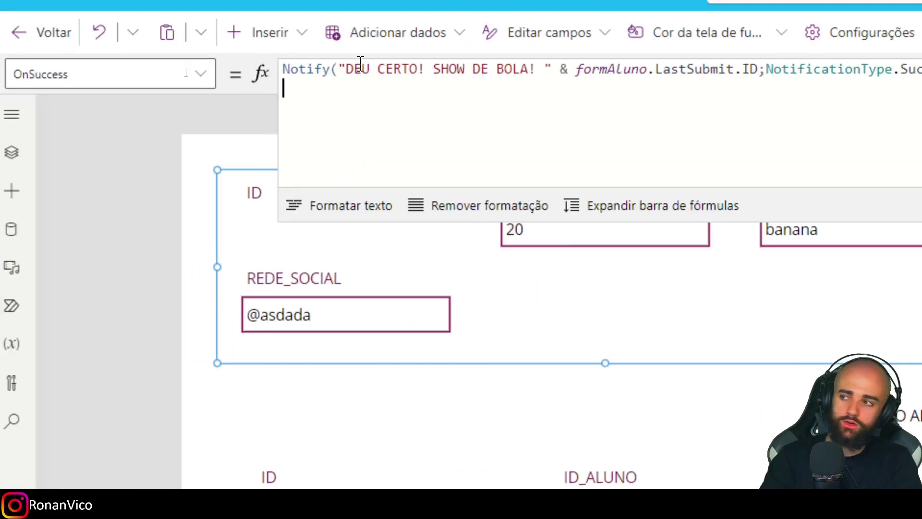
{"action": "type", "text": "ubmit("}
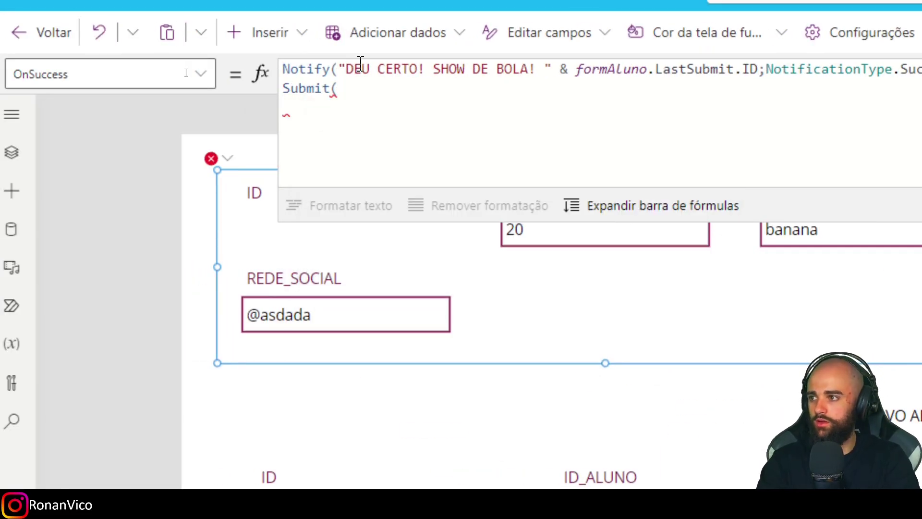
{"action": "key", "text": "BackSpace"}
{"action": "type", "text": "Form(f"}
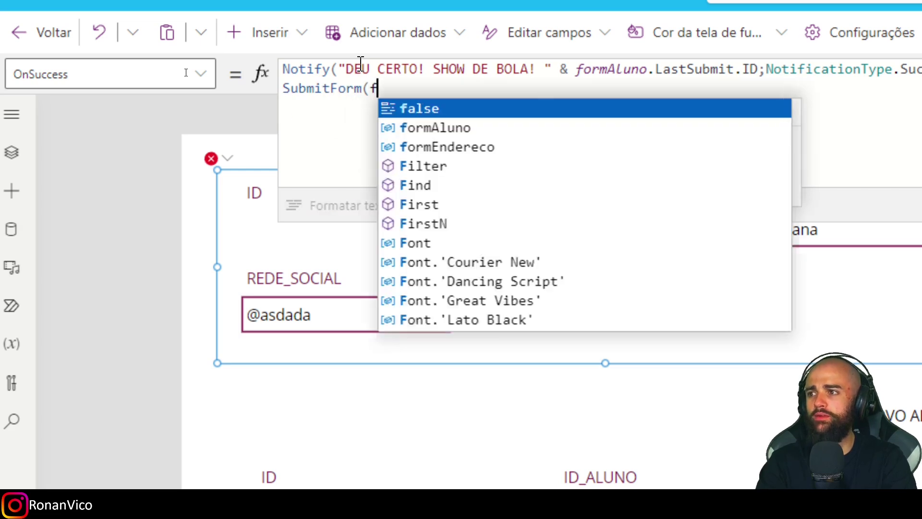
{"action": "type", "text": "ormEndereco);;"}
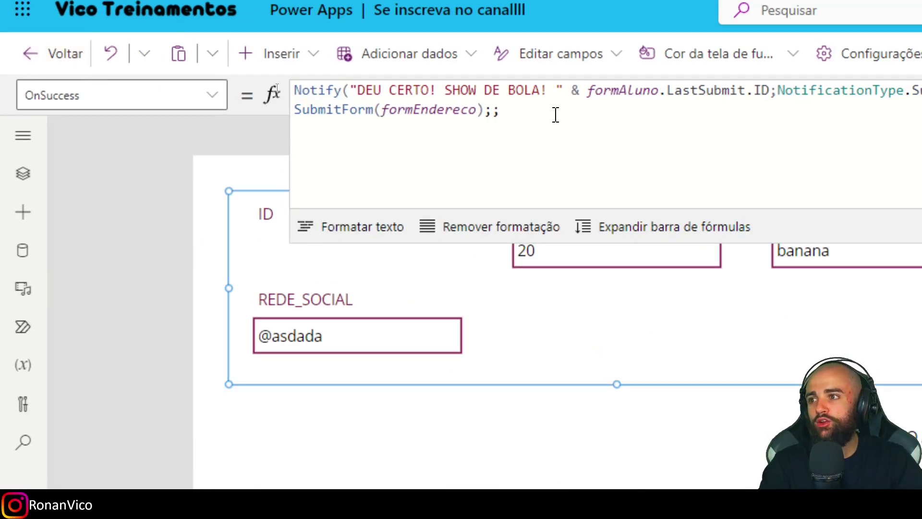
{"action": "left_click_drag", "start_coordinate": [514, 115], "coordinate": [257, 118]}
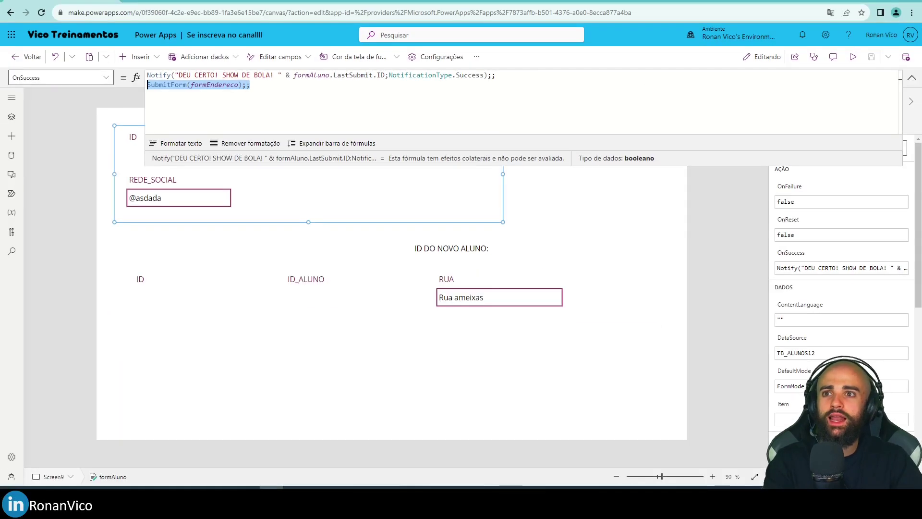
{"action": "left_click", "coordinate": [913, 78]}
{"action": "left_click", "coordinate": [595, 243]}
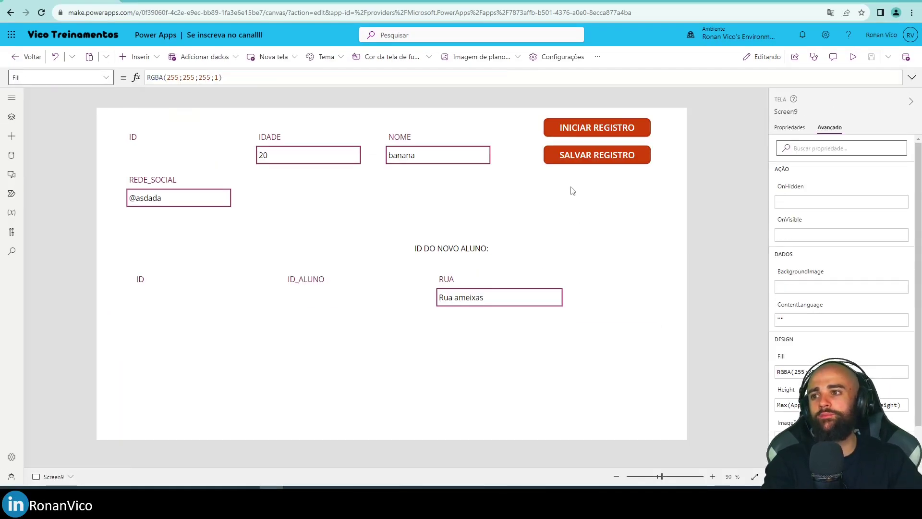
{"action": "key", "text": "F5"}
Save a new record with NOME and REDE_SOCIAL 'JOAO' and 'dos joao' in RUA, then select the SSMS queries.
{"action": "left_click", "coordinate": [707, 79]}
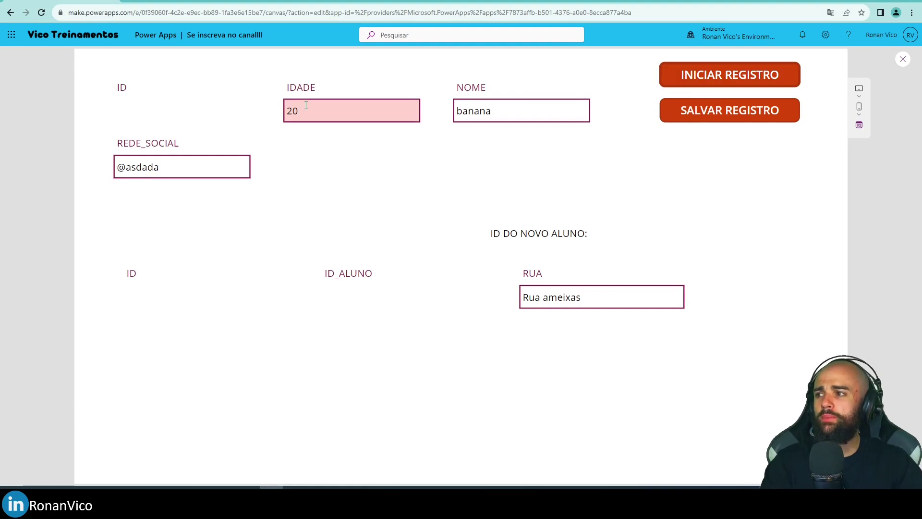
{"action": "left_click", "coordinate": [514, 116]}
{"action": "key", "text": "BackSpace"}
{"action": "type", "text": "JOAO"}
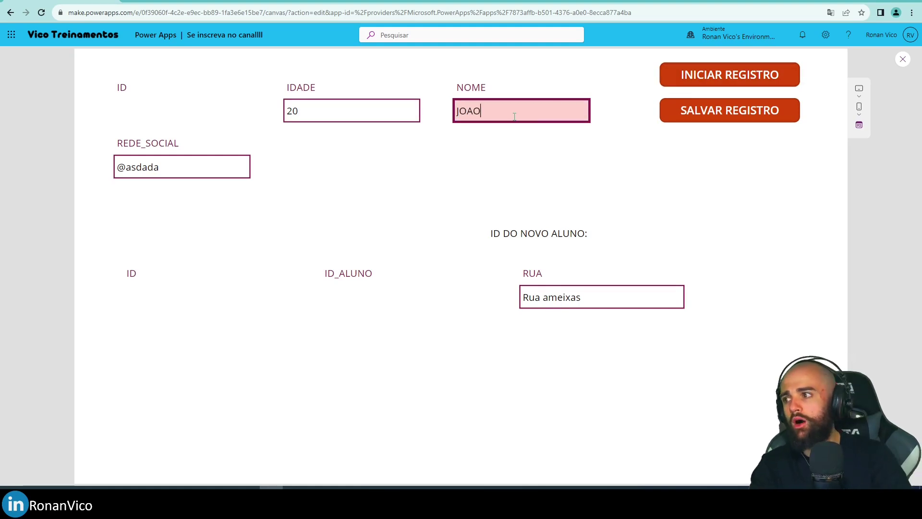
{"action": "double_click", "coordinate": [233, 171]}
{"action": "type", "text": "JOAO"}
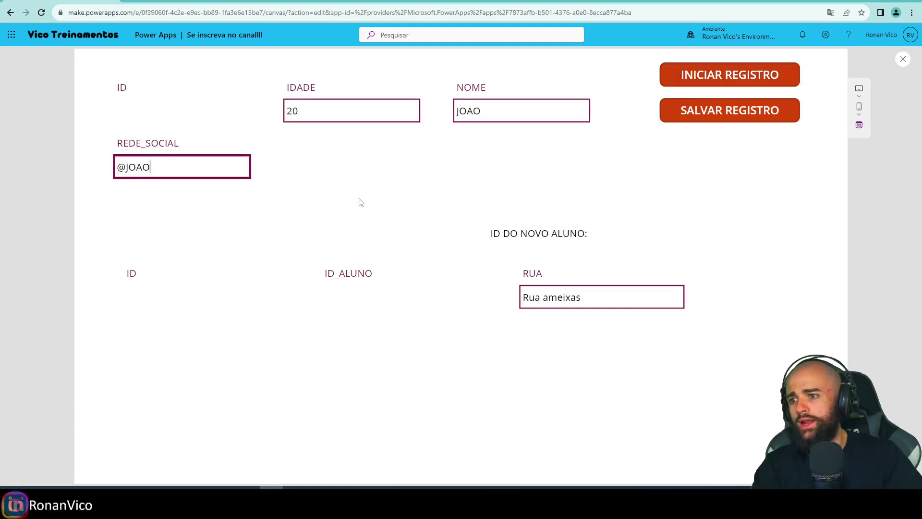
{"action": "double_click", "coordinate": [561, 297]}
{"action": "type", "text": "dos joao"}
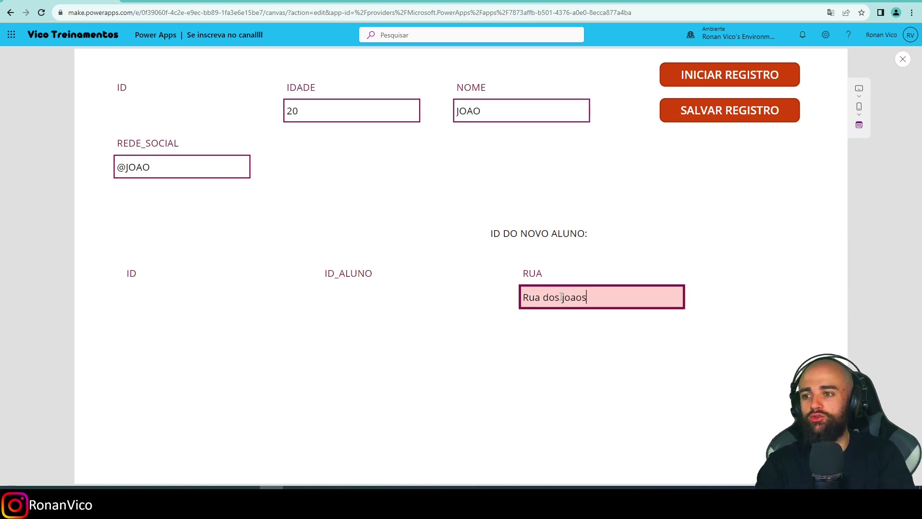
{"action": "left_click", "coordinate": [718, 109]}
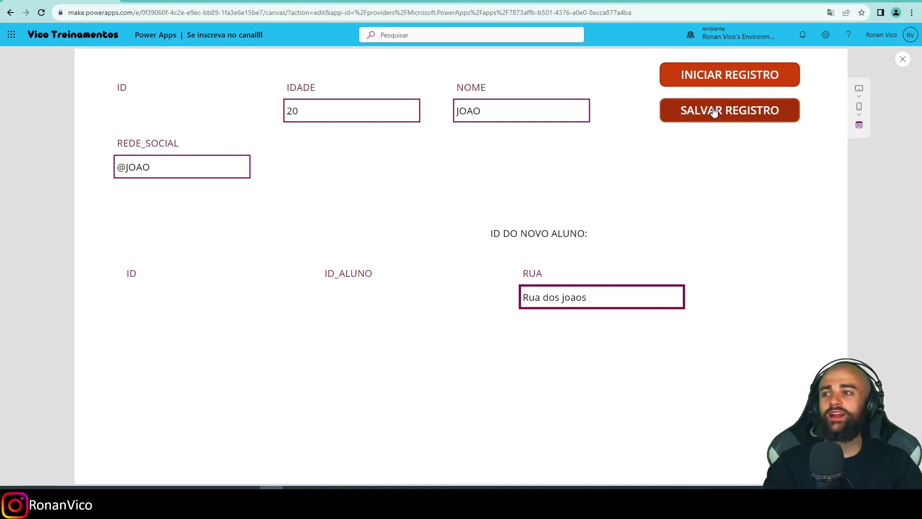
{"action": "left_click", "coordinate": [714, 111]}
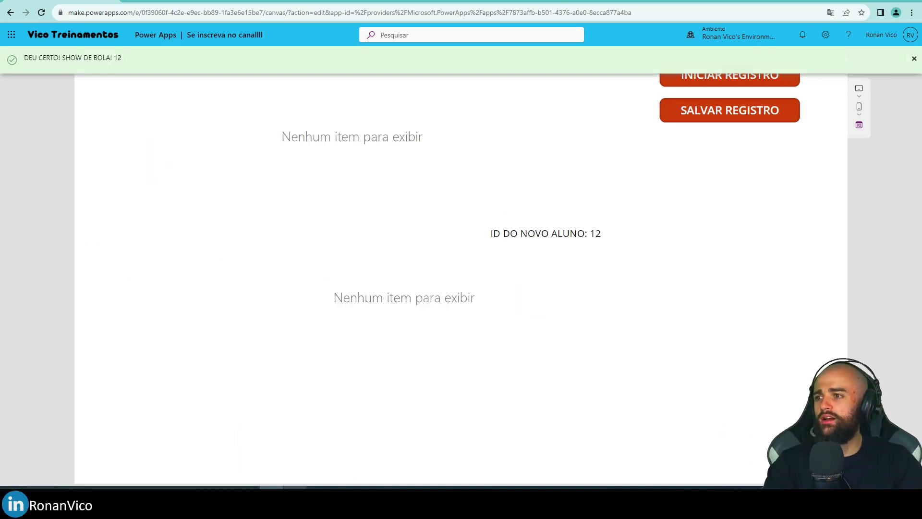
{"action": "key", "text": "alt+Tab"}
{"action": "left_click_drag", "start_coordinate": [543, 139], "coordinate": [191, 72]}
Run both SELECT queries in SSMS, then return to Power Apps and exit the preview.
{"action": "key", "text": "F5"}
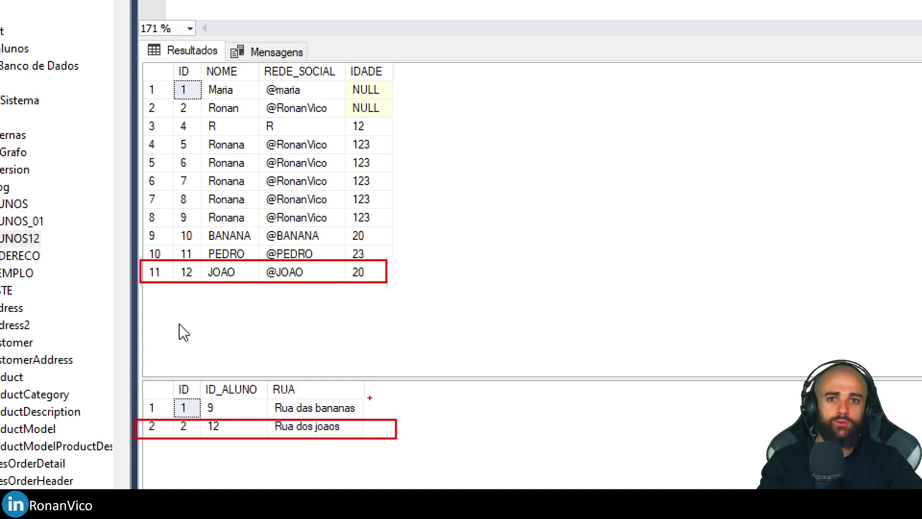
{"action": "key", "text": "alt+Tab"}
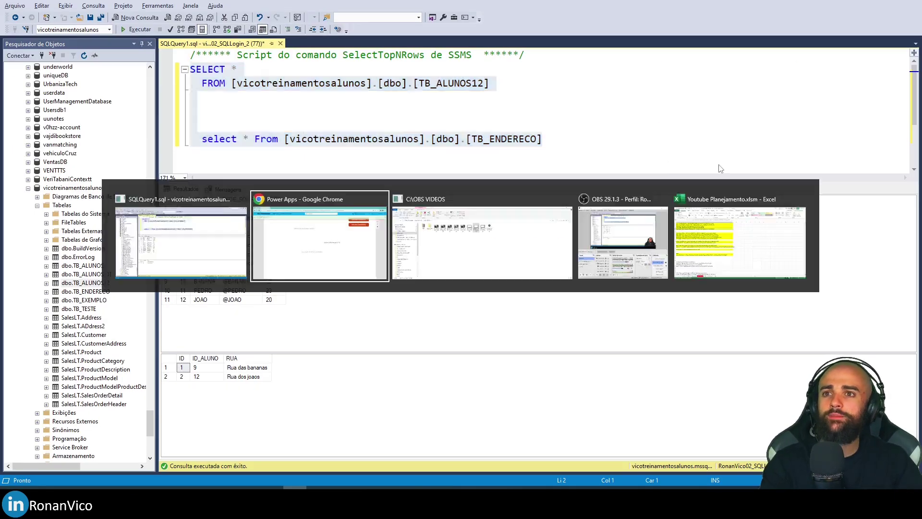
{"action": "key", "text": "Escape"}
{"action": "left_click", "coordinate": [550, 300]}
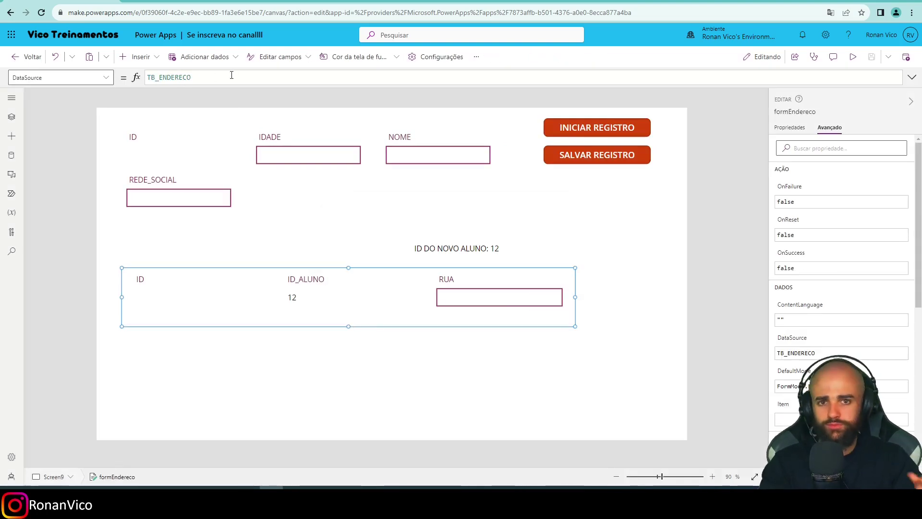
{"action": "left_click", "coordinate": [92, 77]}
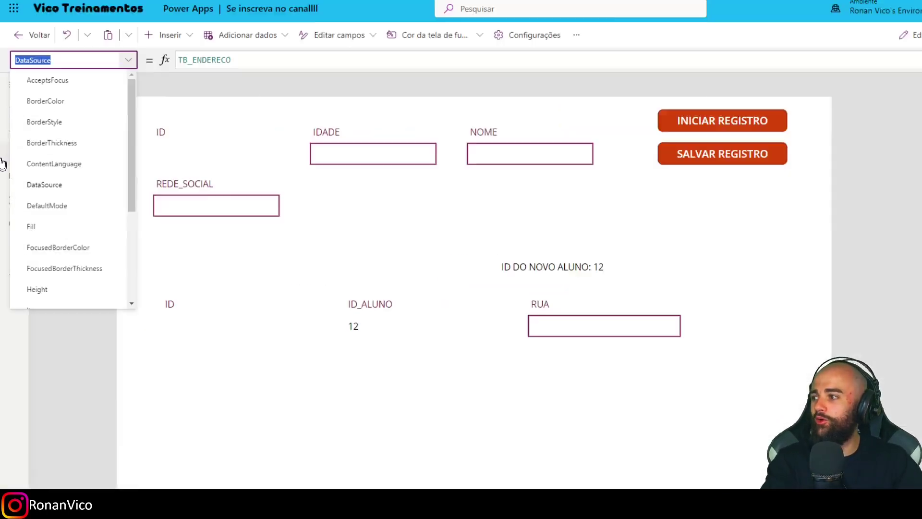
{"action": "scroll", "coordinate": [59, 212], "scroll_direction": "down", "scroll_amount": 3}
{"action": "left_click", "coordinate": [118, 263]}
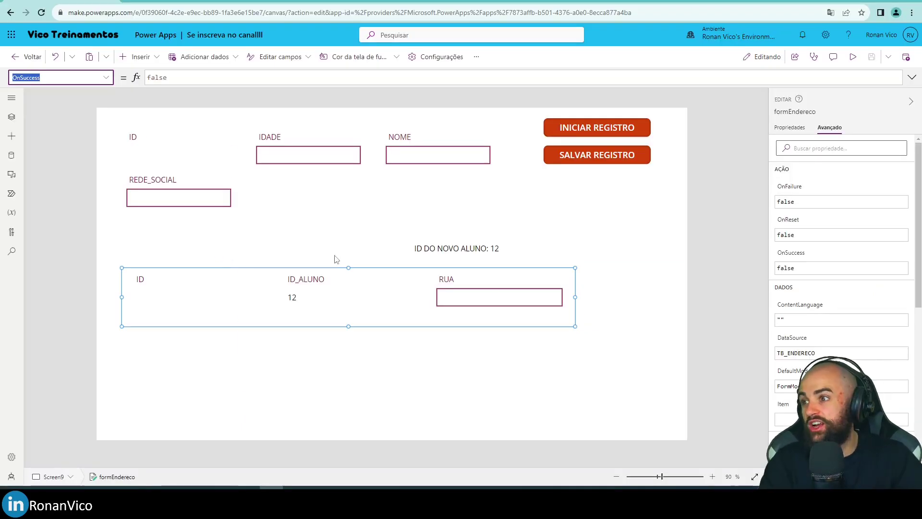
{"action": "left_click", "coordinate": [644, 284]}
{"action": "left_click", "coordinate": [527, 321]}
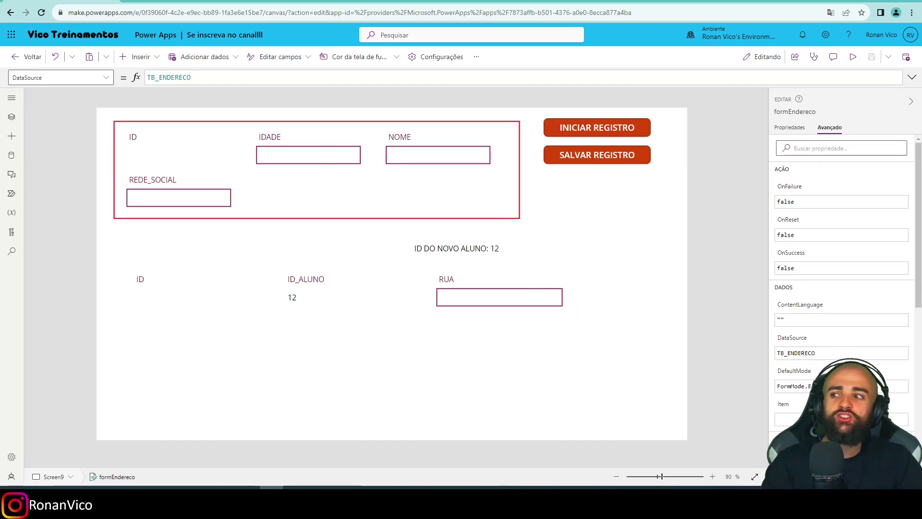
{"action": "left_click_drag", "start_coordinate": [324, 235], "coordinate": [503, 347]}
{"action": "left_click_drag", "start_coordinate": [287, 368], "coordinate": [473, 265]}
{"action": "left_click_drag", "start_coordinate": [672, 172], "coordinate": [677, 244]}
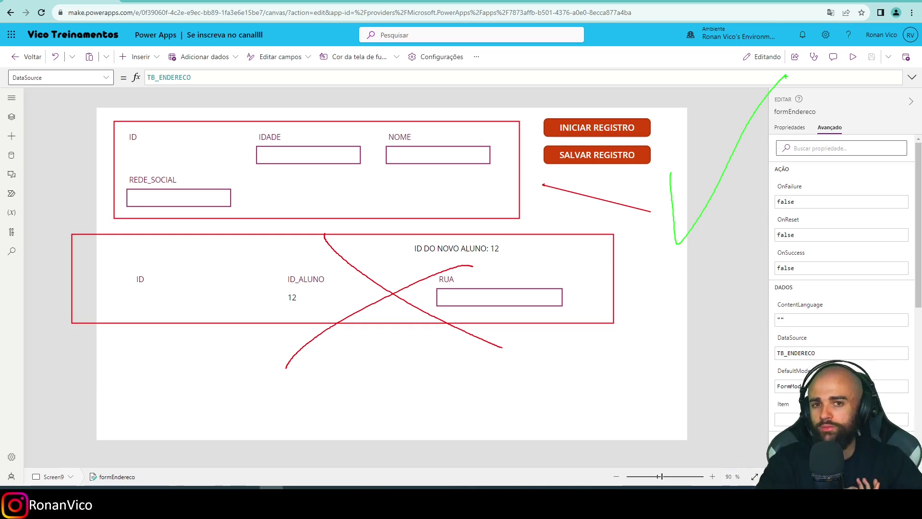
{"action": "key", "text": "Escape"}
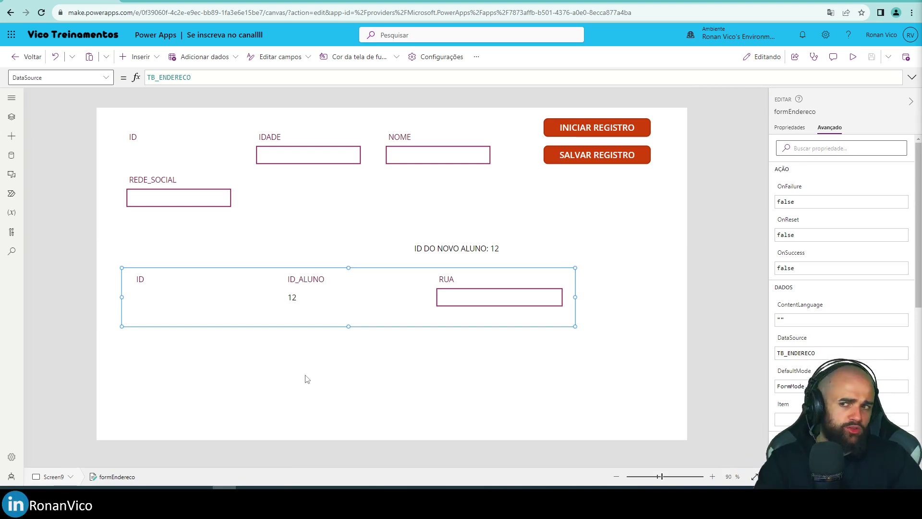
{"action": "left_click", "coordinate": [541, 248]}
Begin rewriting SALVAR REGISTRO's OnSelect as an If on formAluno, cutting the old SubmitForm line.
{"action": "left_click", "coordinate": [592, 152]}
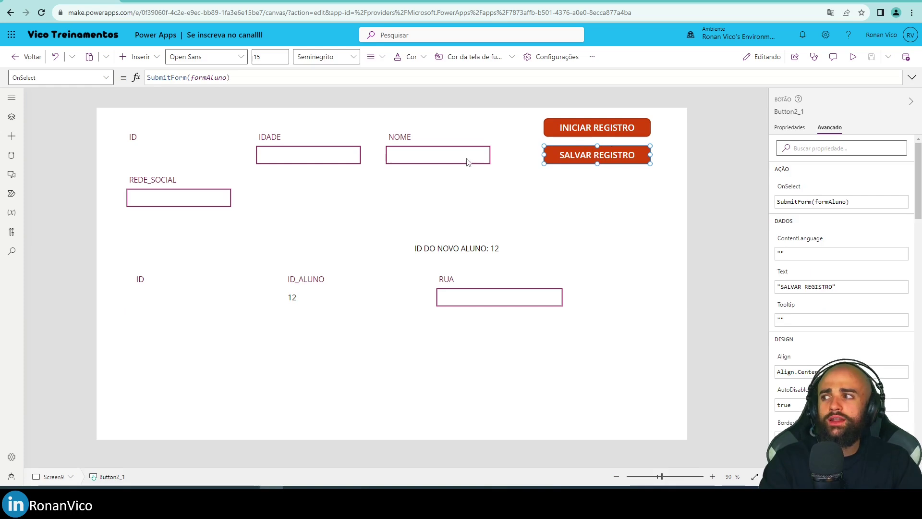
{"action": "left_click", "coordinate": [915, 82]}
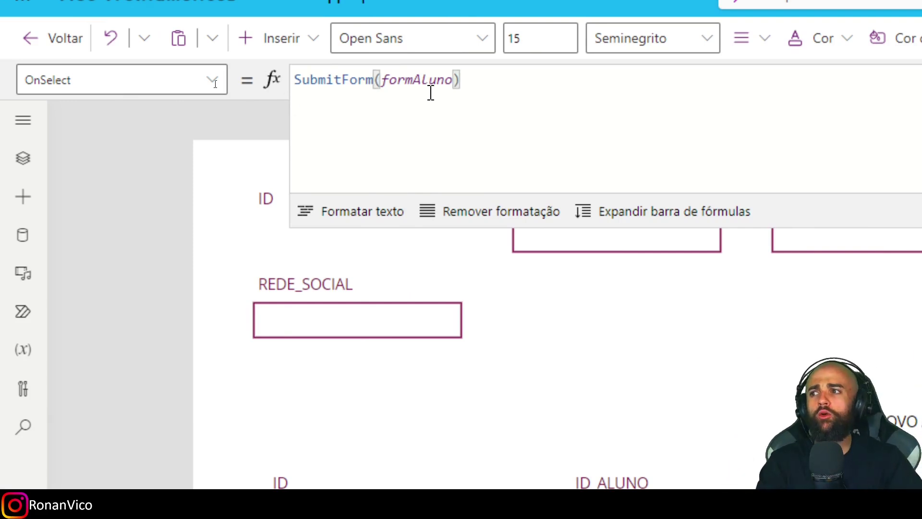
{"action": "key", "text": "Return"}
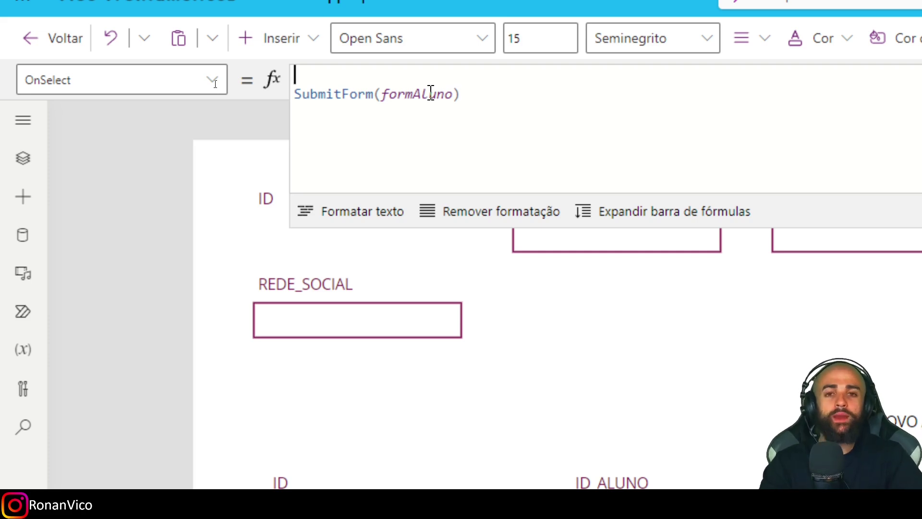
{"action": "type", "text": "form"}
{"action": "key", "text": "Tab"}
{"action": "type", "text": "."}
{"action": "key", "text": "BackSpace"}
{"action": "key", "text": "Home"}
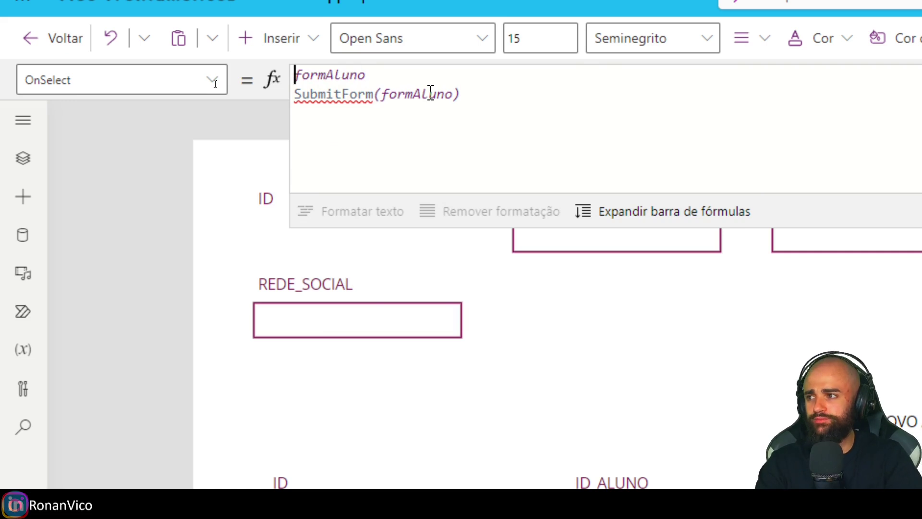
{"action": "type", "text": "if("}
{"action": "key", "text": "End"}
{"action": "key", "text": "Home"}
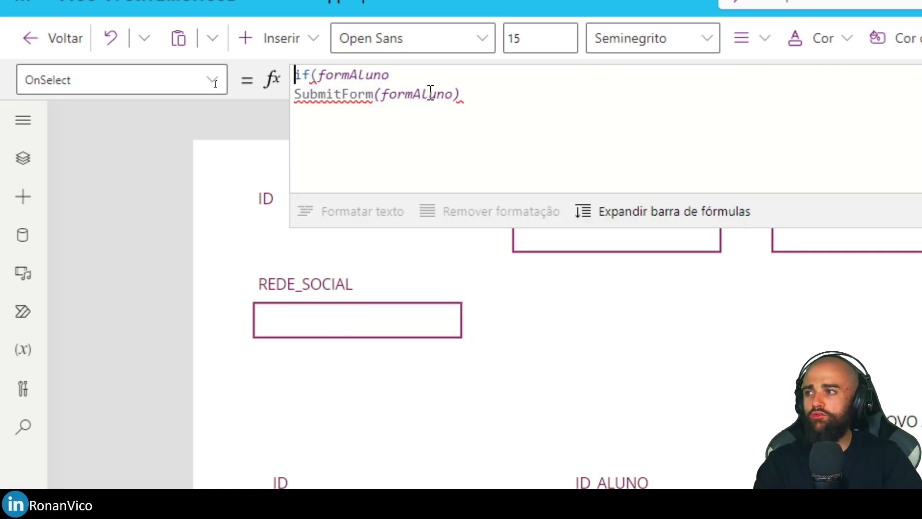
{"action": "type", "text": "."}
{"action": "key", "text": "Right"}
{"action": "key", "text": "ctrl+x"}
{"action": "key", "text": "End"}
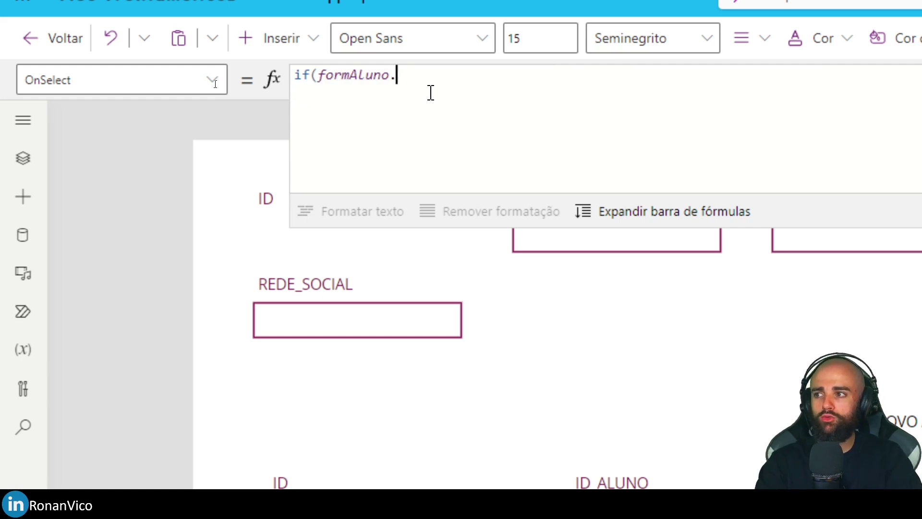
Complete the If condition as formAluno.Valid && formEndereco.Valid.
{"action": "key", "text": "Down"}
{"action": "key", "text": "Down"}
{"action": "key", "text": "Down"}
{"action": "key", "text": "Down"}
{"action": "key", "text": "Down"}
{"action": "key", "text": "Down"}
{"action": "key", "text": "Down"}
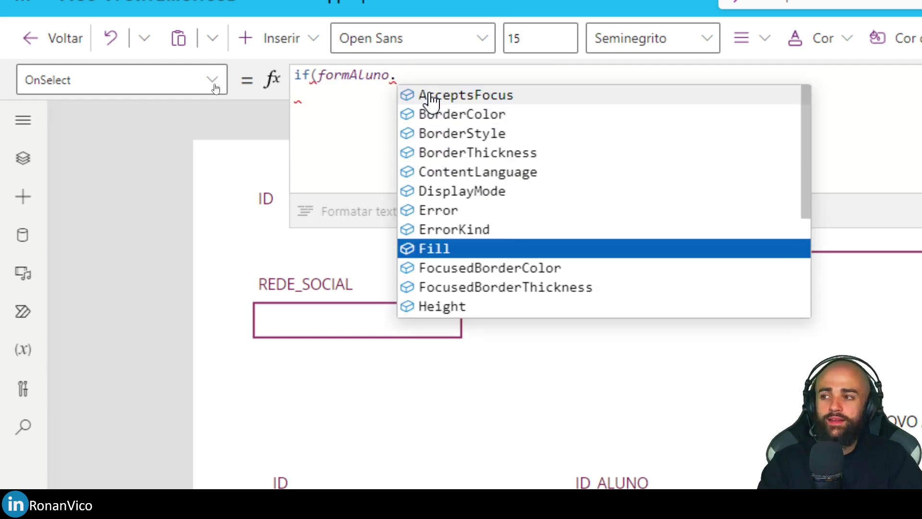
{"action": "key", "text": "Down"}
{"action": "key", "text": "Down"}
{"action": "key", "text": "Down"}
{"action": "key", "text": "Down"}
{"action": "key", "text": "Down"}
{"action": "key", "text": "Down"}
{"action": "key", "text": "Down"}
{"action": "key", "text": "Down"}
{"action": "key", "text": "Down"}
{"action": "key", "text": "Down"}
{"action": "key", "text": "Down"}
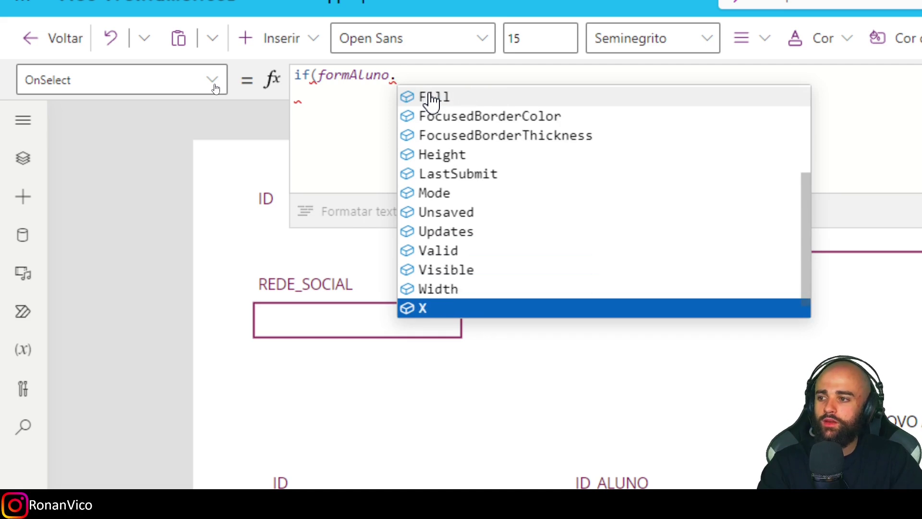
{"action": "key", "text": "Up"}
{"action": "key", "text": "Up"}
{"action": "key", "text": "Up"}
{"action": "key", "text": "Tab"}
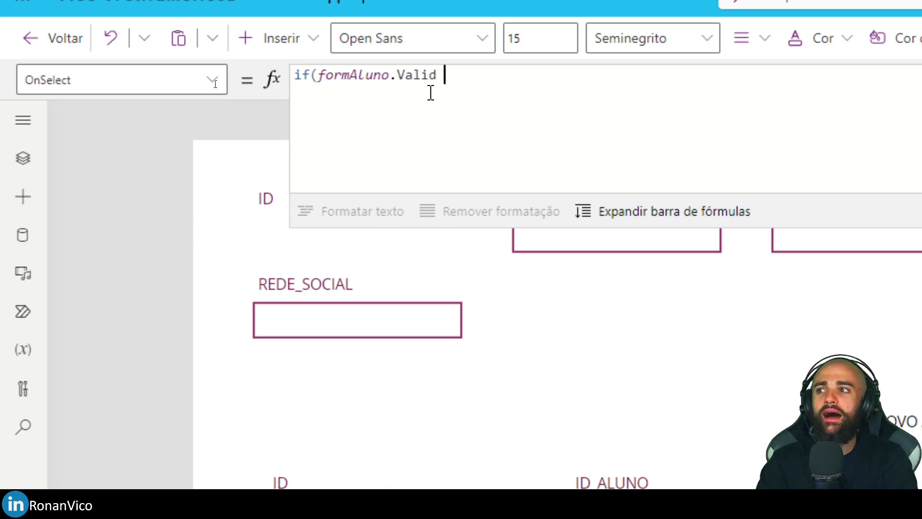
{"action": "type", "text": "formEn"}
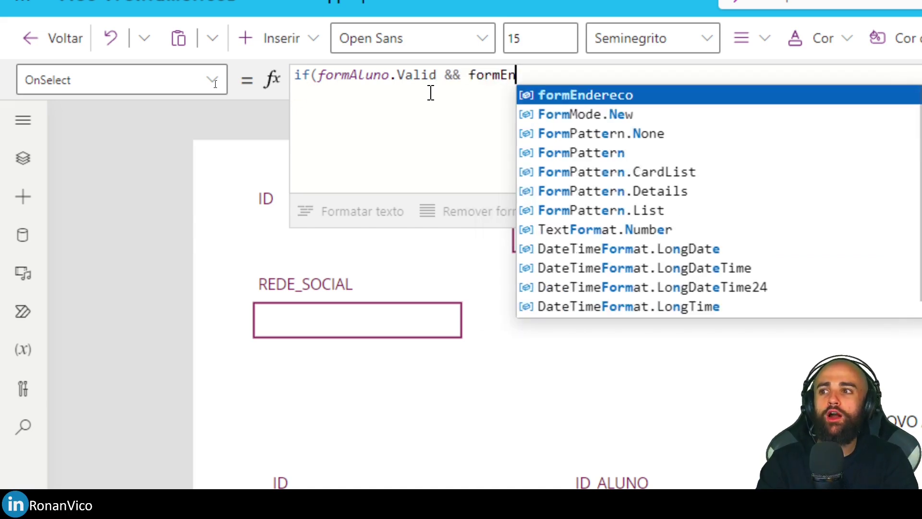
{"action": "type", "text": "dereco.Valid ;"}
{"action": "key", "text": "Return"}
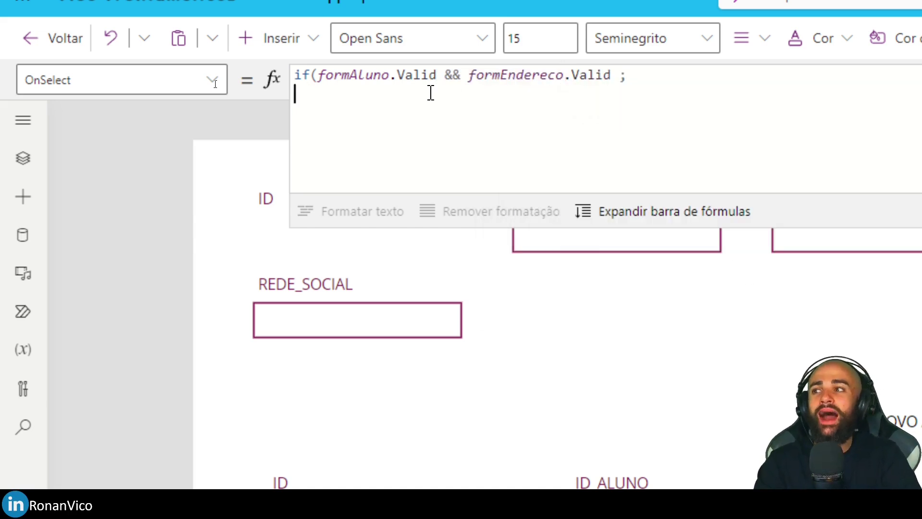
Add SubmitForm(formAluno) as the action when both forms are valid.
{"action": "type", "text": "bmit(Form"}
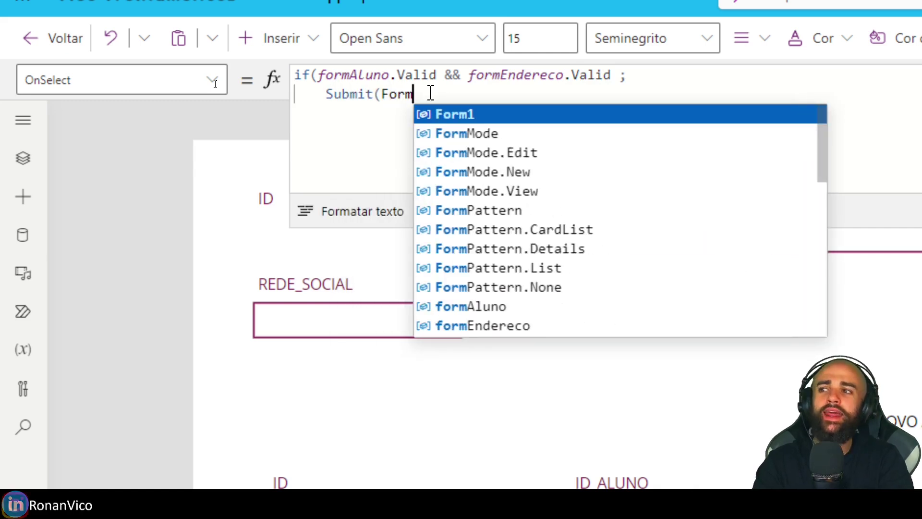
{"action": "key", "text": "BackSpace"}
{"action": "key", "text": "BackSpace"}
{"action": "key", "text": "BackSpace"}
{"action": "key", "text": "BackSpace"}
{"action": "type", "text": "formal"}
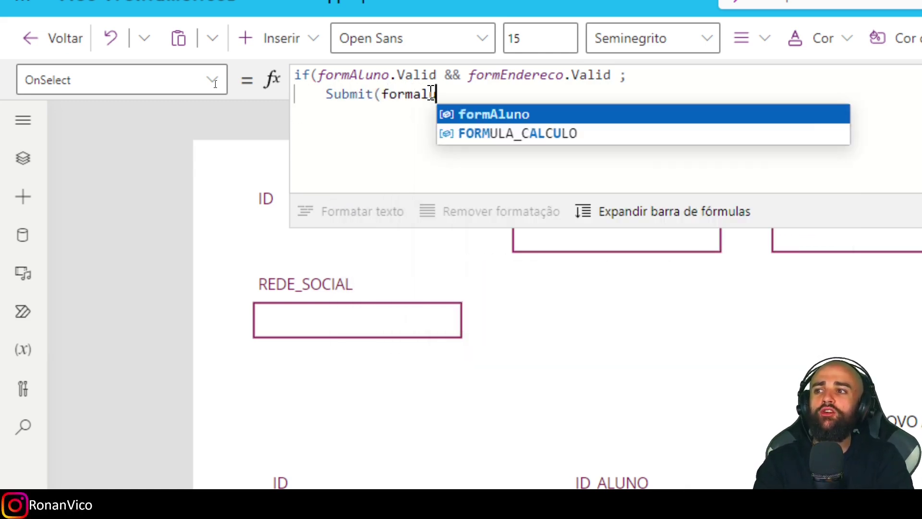
{"action": "key", "text": "Tab"}
{"action": "type", "text": "))"}
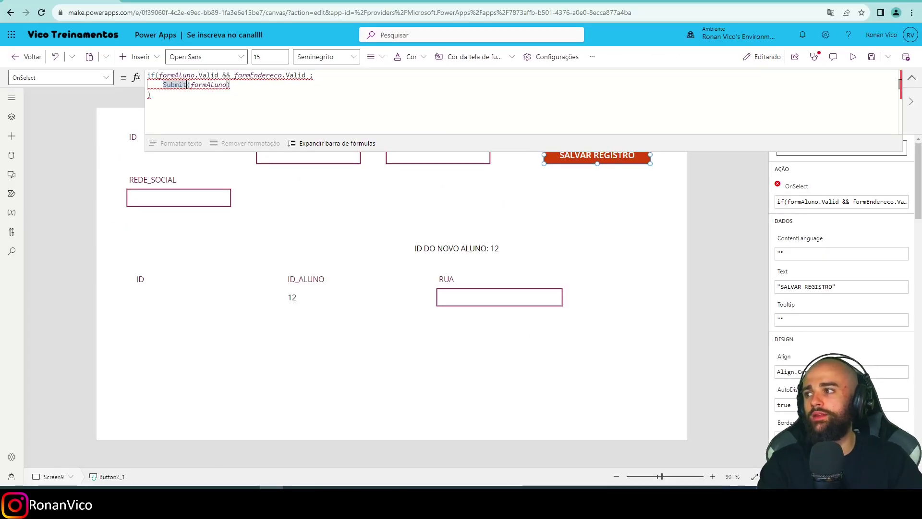
{"action": "type", "text": "SubmitForm"}
{"action": "key", "text": "Tab"}
{"action": "type", "text": "If"}
{"action": "key", "text": "Escape"}
{"action": "left_click", "coordinate": [456, 103]}
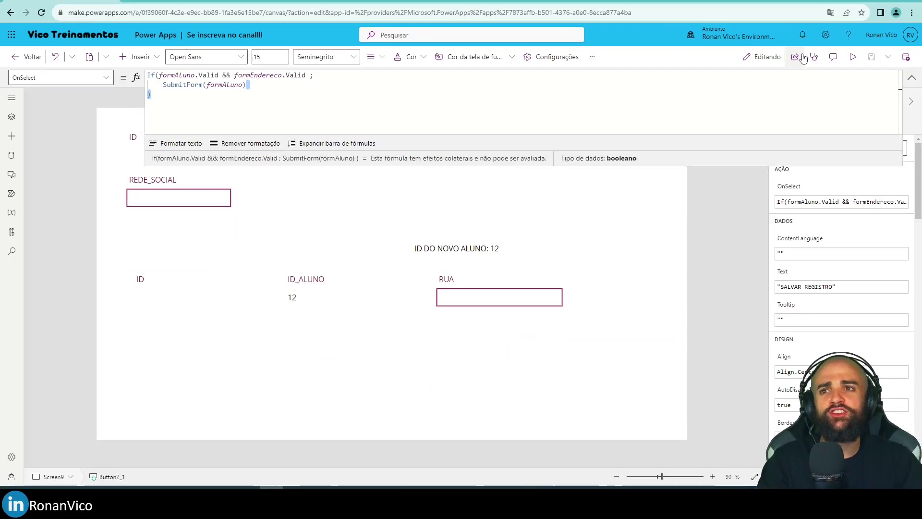
Add the fallback Notify("ALGUM DOS CAMPOS ESTÃO ERRADOS!!"; NotificationType.Error).
{"action": "left_click", "coordinate": [666, 181]}
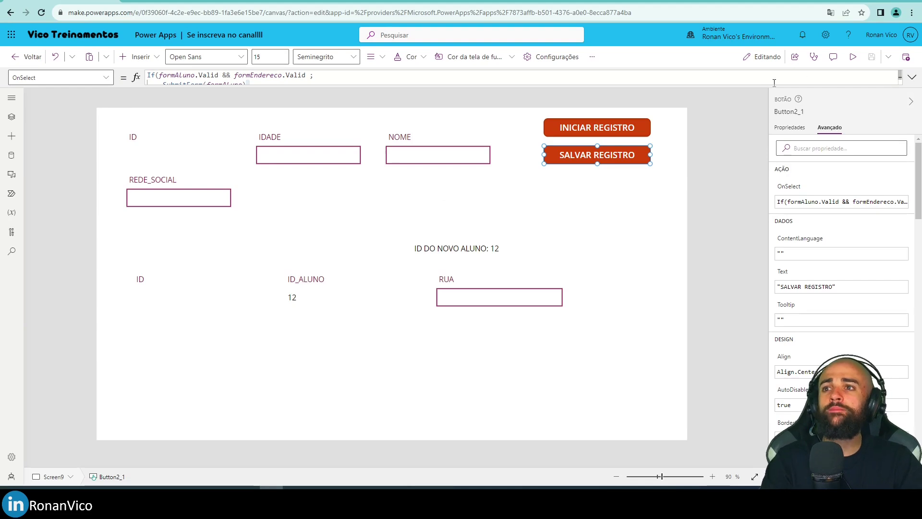
{"action": "left_click", "coordinate": [870, 76]}
{"action": "left_click", "coordinate": [263, 84]}
{"action": "type", "text": ";"}
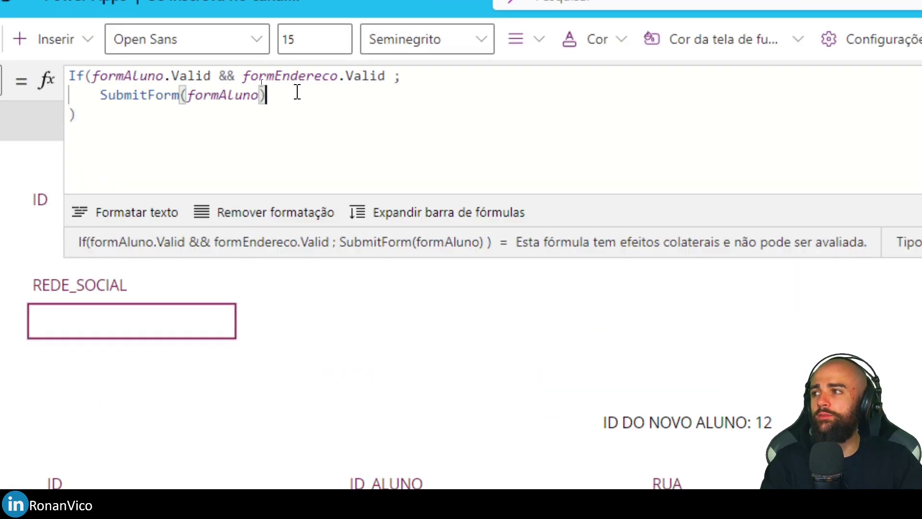
{"action": "key", "text": "Return"}
{"action": "key", "text": "Tab"}
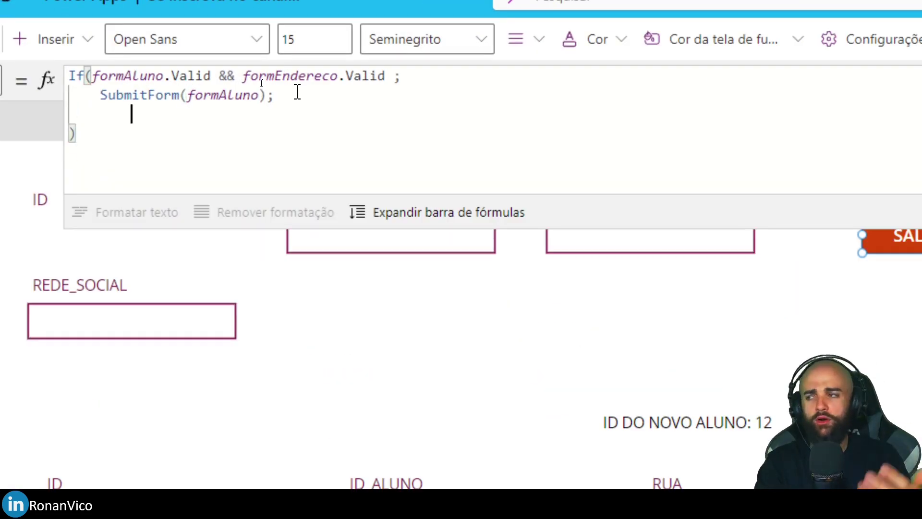
{"action": "type", "text": "Notify(\""}
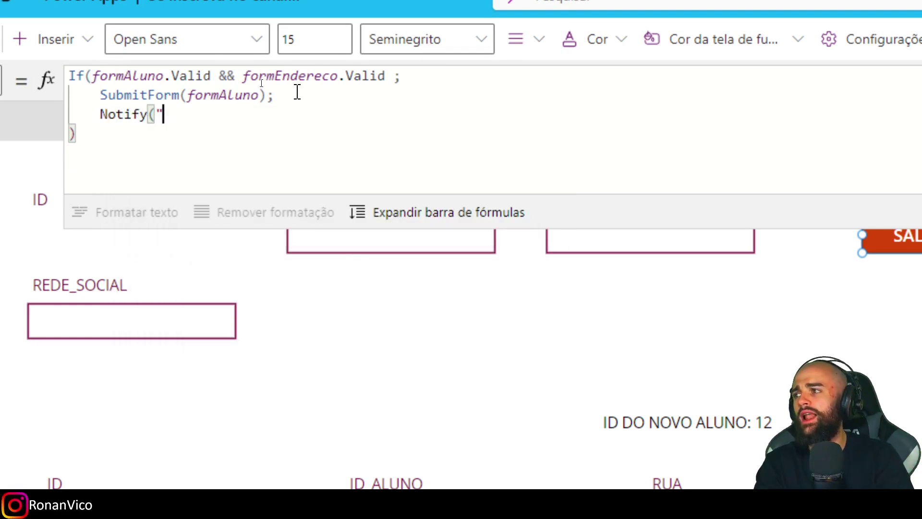
{"action": "type", "text": "ALGUM DOS CANPO"}
{"action": "key", "text": "BackSpace"}
{"action": "key", "text": "BackSpace"}
{"action": "type", "text": "MPOS ESTO"}
{"action": "key", "text": "BackSpace"}
{"action": "type", "text": "ÃO ERRADOS!"}
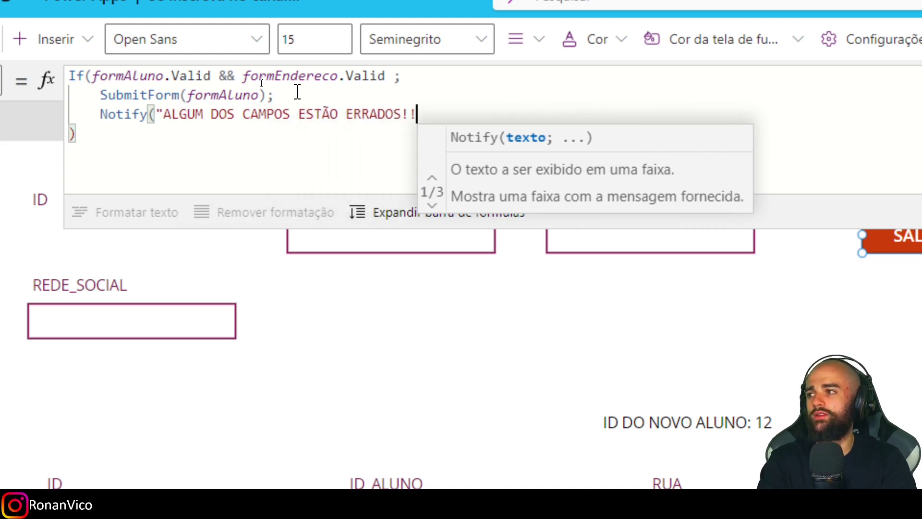
{"action": "type", "text": "!\";noti"}
{"action": "key", "text": "Down"}
{"action": "key", "text": "Down"}
{"action": "key", "text": "Up"}
{"action": "key", "text": "Tab"}
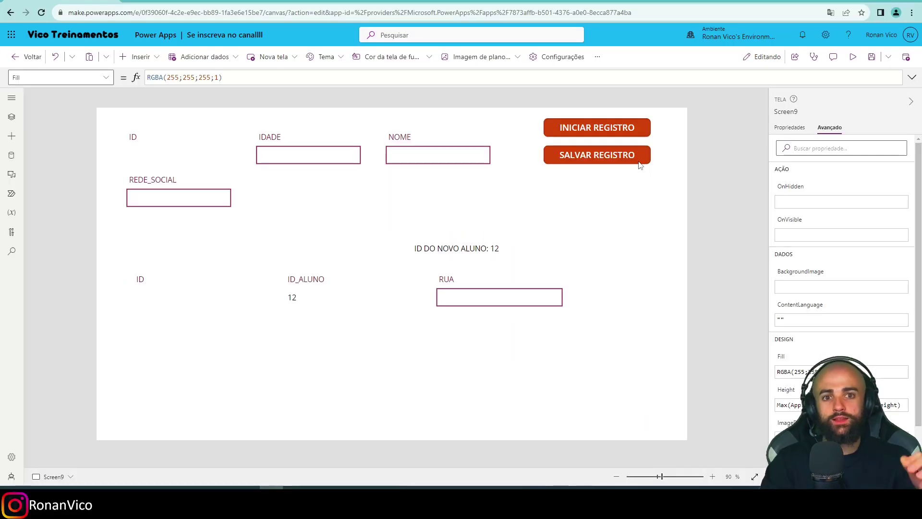
Launch the preview, start a new blank record and begin editing IDADE.
{"action": "key", "text": "F5"}
{"action": "left_click", "coordinate": [729, 75]}
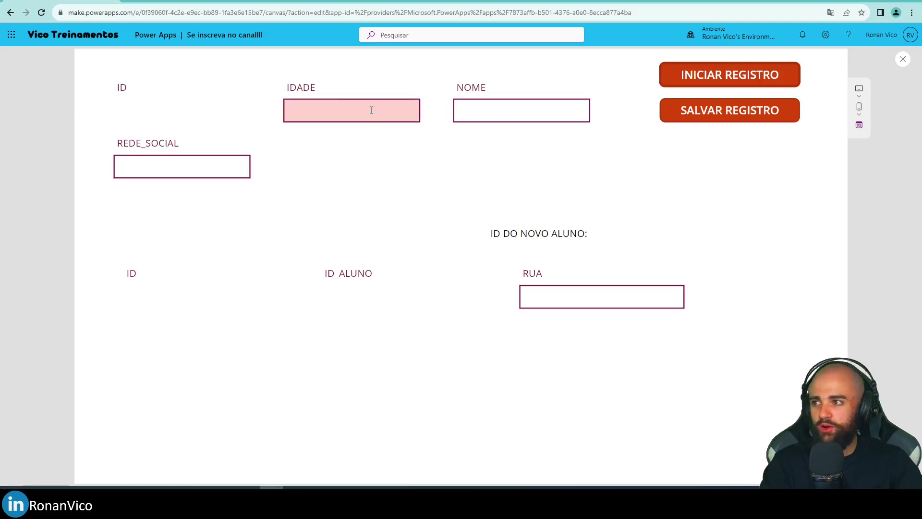
{"action": "left_click", "coordinate": [339, 108]}
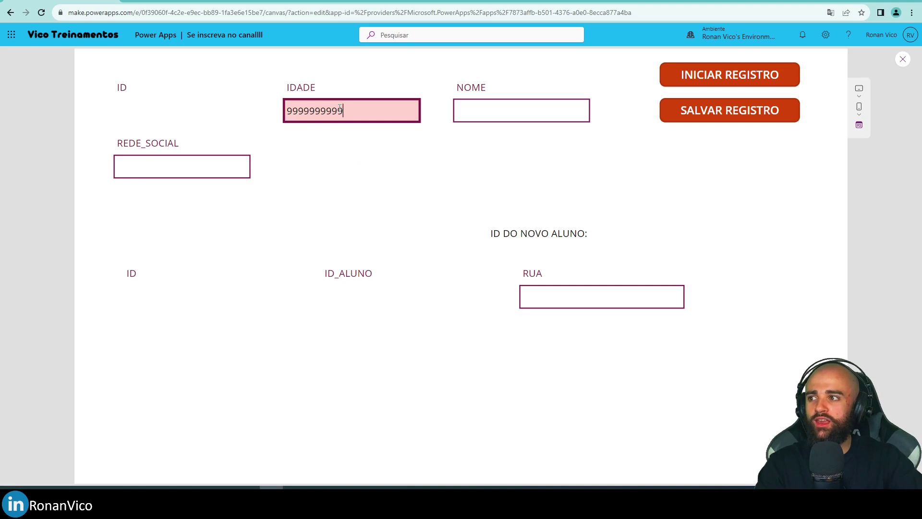
{"action": "left_click", "coordinate": [269, 139]}
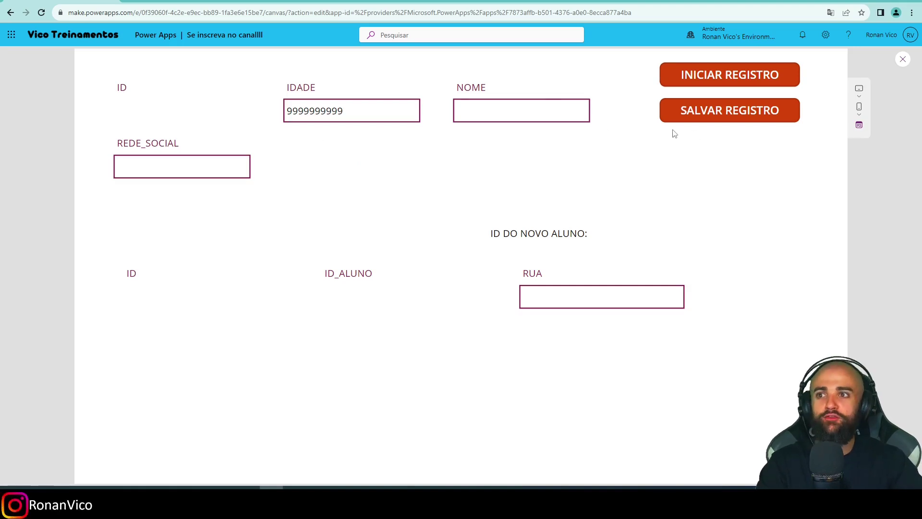
{"action": "left_click", "coordinate": [700, 115]}
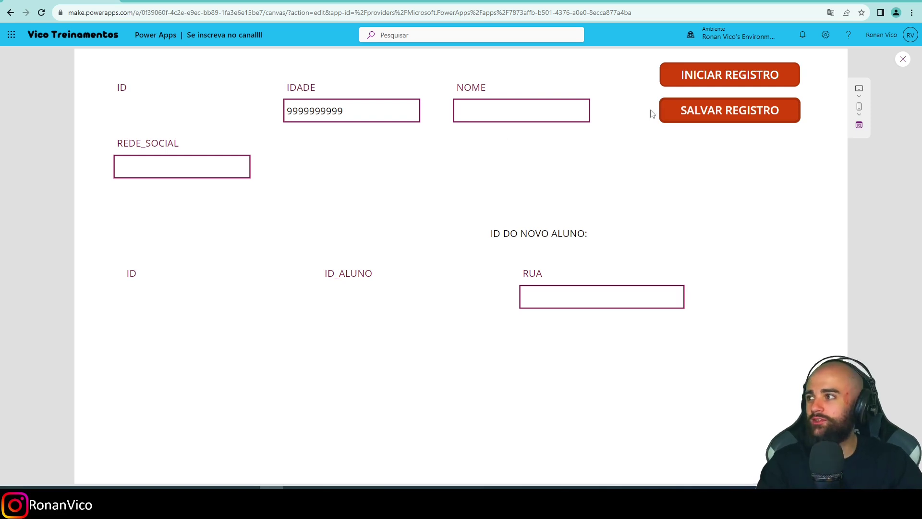
{"action": "left_click", "coordinate": [903, 59]}
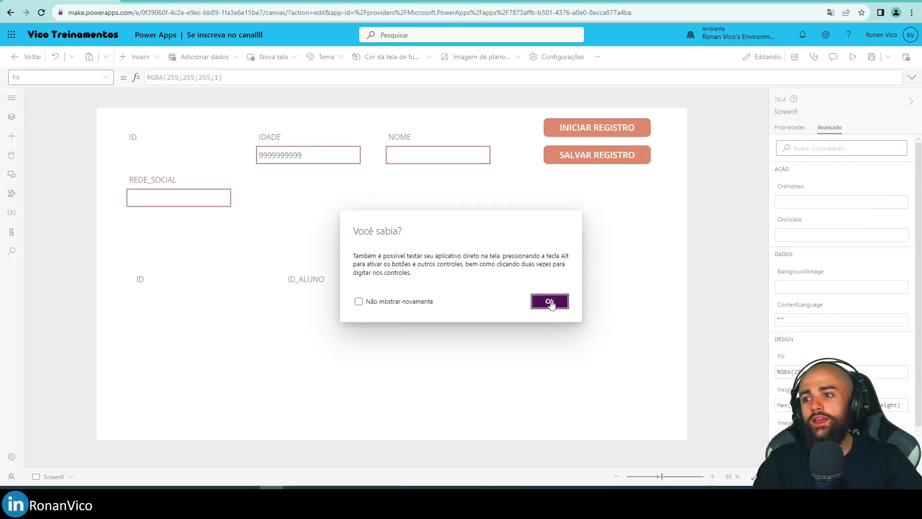
Close the 'Você sabia?' tip with OK.
{"action": "left_click", "coordinate": [550, 302]}
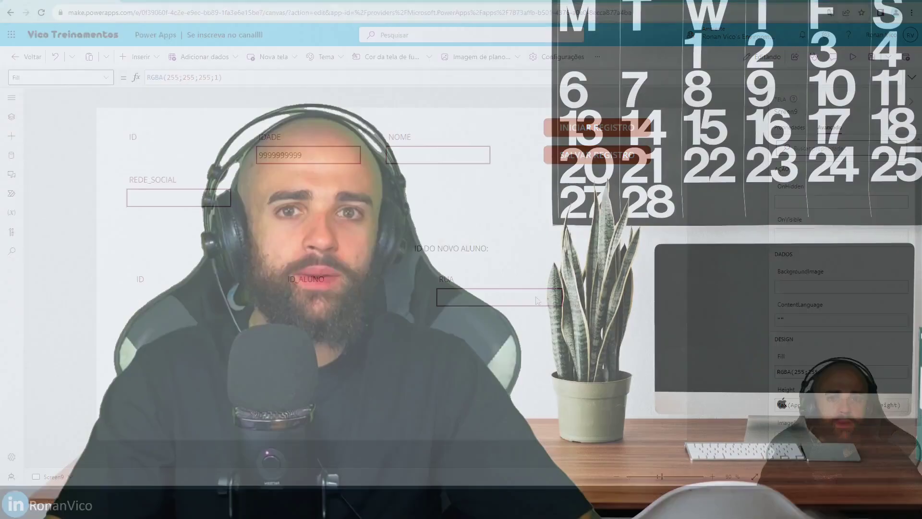